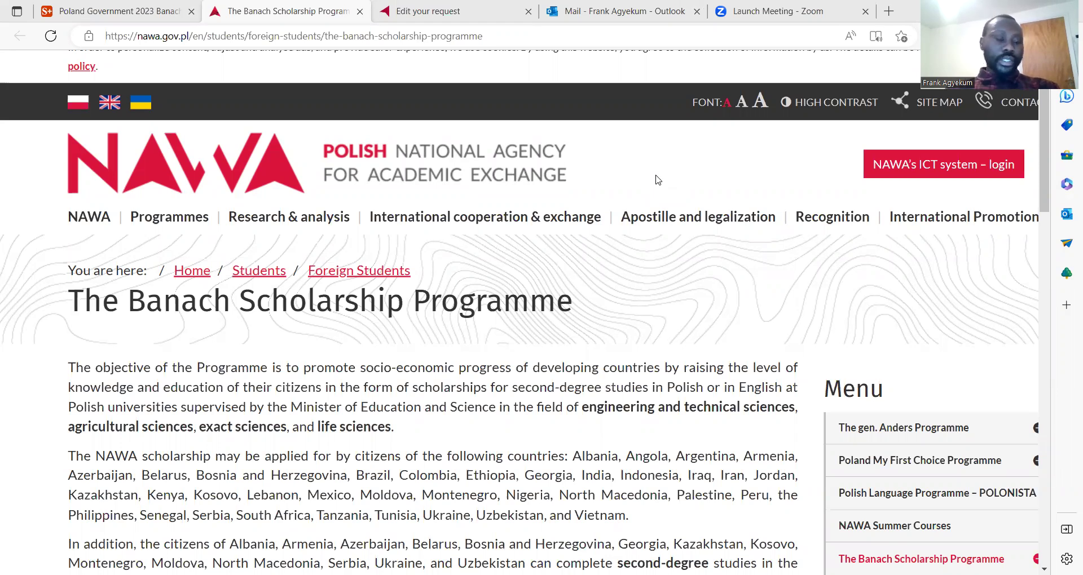
Examine the Banach Scholarship Programme's objective and highlight the paragraph listing the countries whose citizens may apply.
{"action": "scroll", "coordinate": [658, 180], "scroll_direction": "up", "scroll_amount": 2}
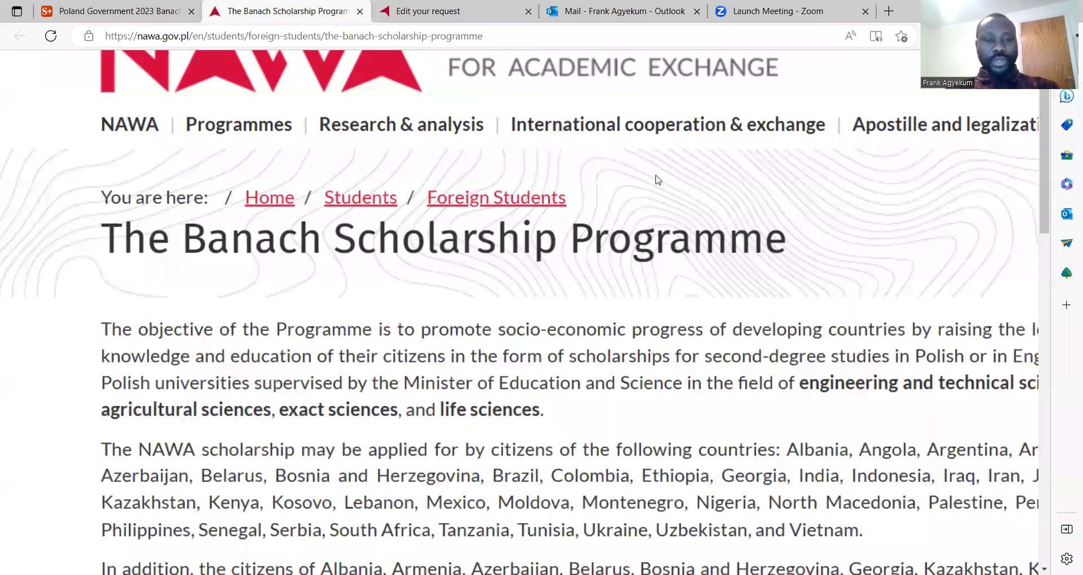
{"action": "scroll", "coordinate": [658, 180], "scroll_direction": "down", "scroll_amount": 1}
{"action": "scroll", "coordinate": [658, 180], "scroll_direction": "down", "scroll_amount": 1}
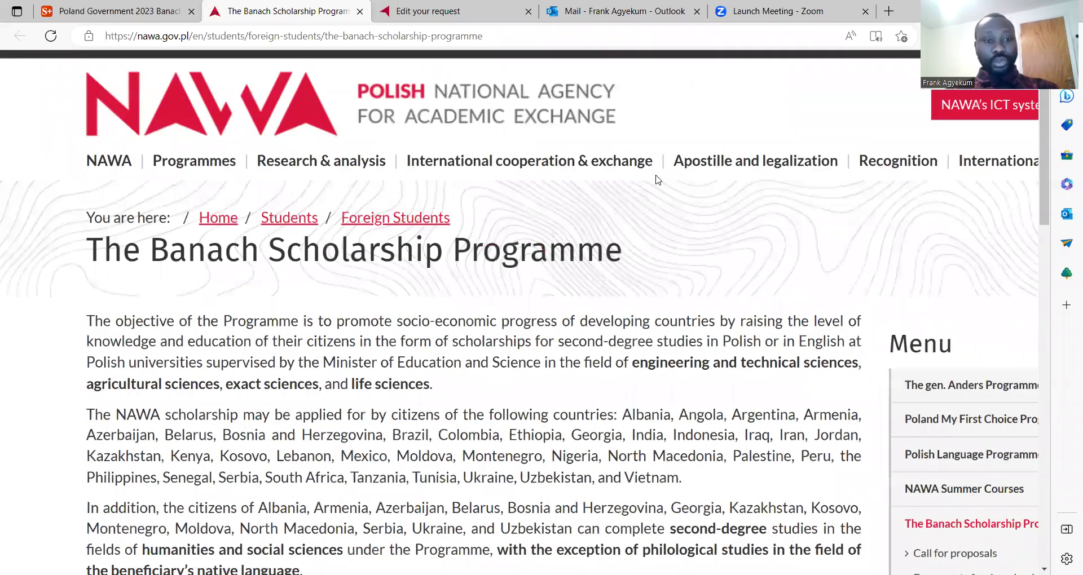
{"action": "scroll", "coordinate": [658, 180], "scroll_direction": "up", "scroll_amount": 1}
{"action": "scroll", "coordinate": [658, 180], "scroll_direction": "down", "scroll_amount": 1}
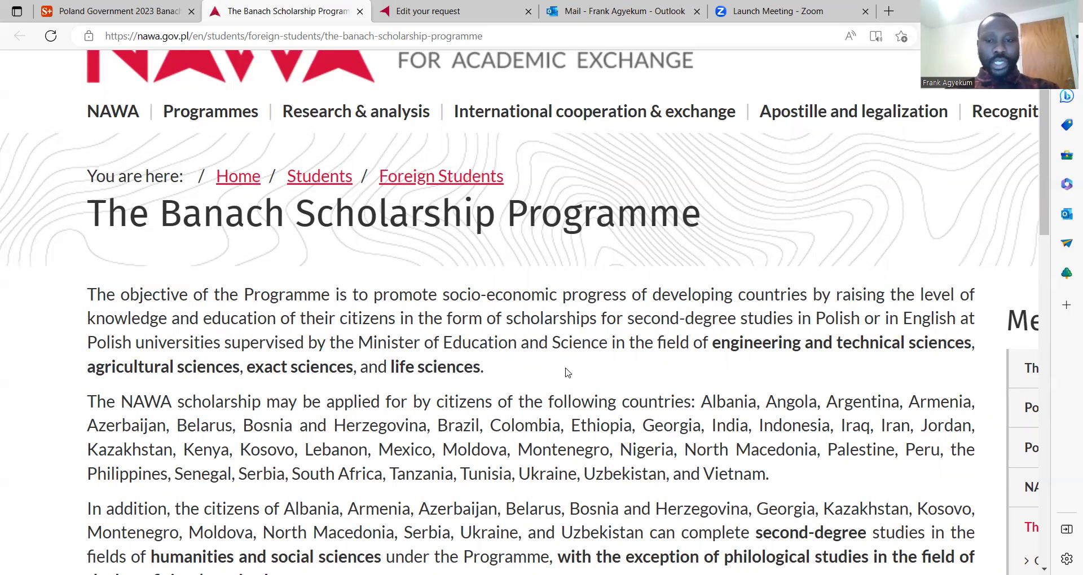
{"action": "scroll", "coordinate": [567, 373], "scroll_direction": "down", "scroll_amount": 1}
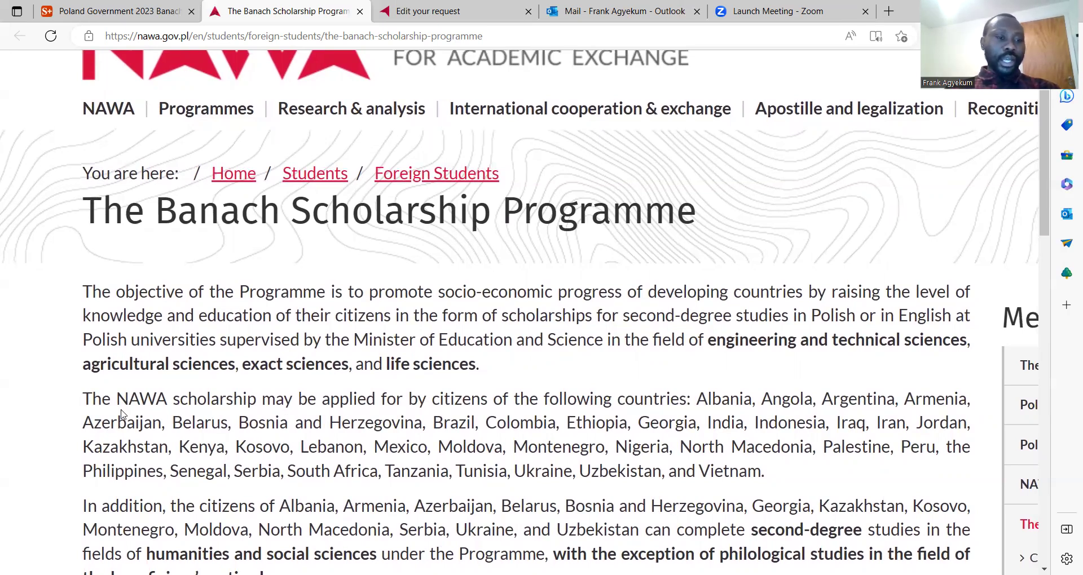
{"action": "left_click_drag", "start_coordinate": [84, 400], "coordinate": [442, 438]}
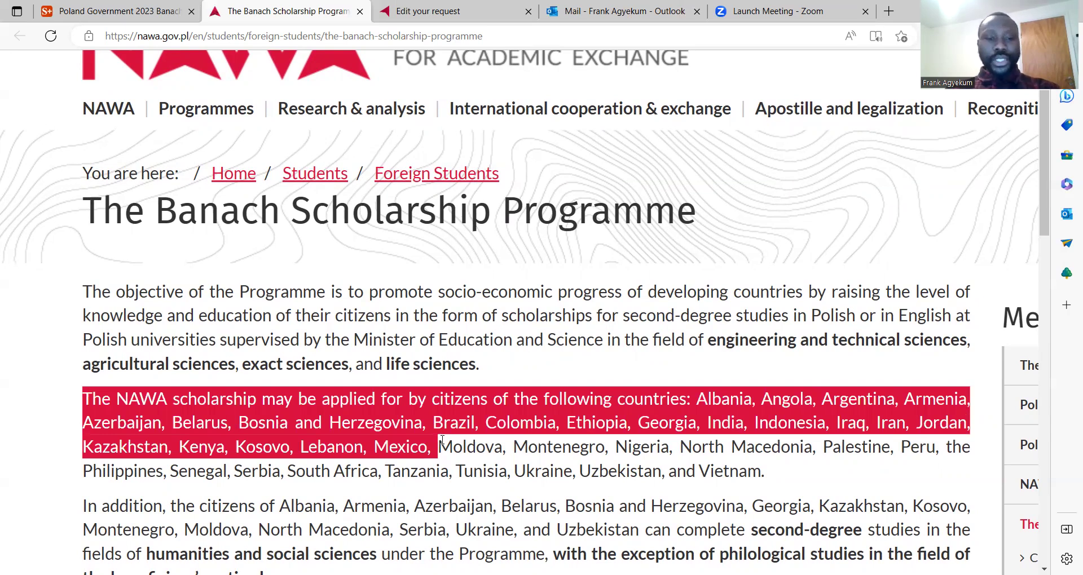
{"action": "left_click_drag", "start_coordinate": [442, 440], "coordinate": [463, 447]}
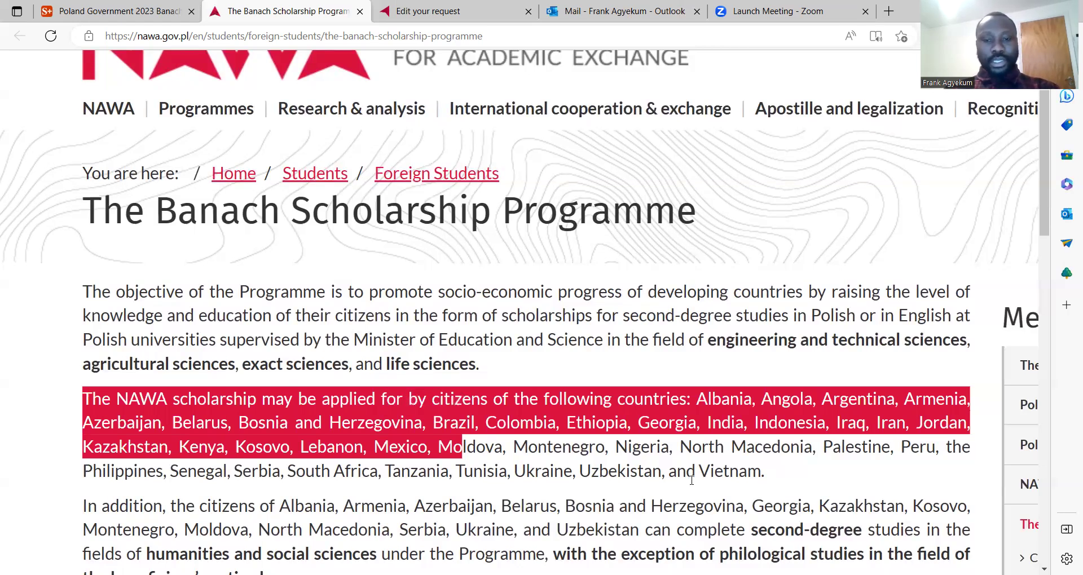
{"action": "left_click", "coordinate": [693, 462]}
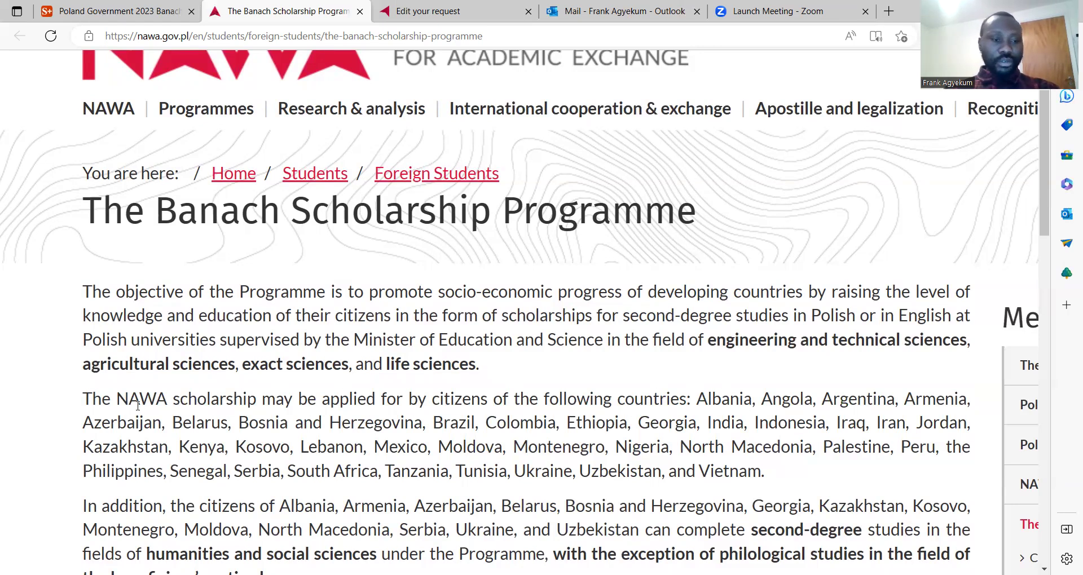
{"action": "left_click_drag", "start_coordinate": [106, 400], "coordinate": [704, 484]}
{"action": "left_click", "coordinate": [709, 497]}
Open the Information for applicants page from the section links below the Banach Scholarship Programme's videos.
{"action": "scroll", "coordinate": [708, 496], "scroll_direction": "down", "scroll_amount": 3}
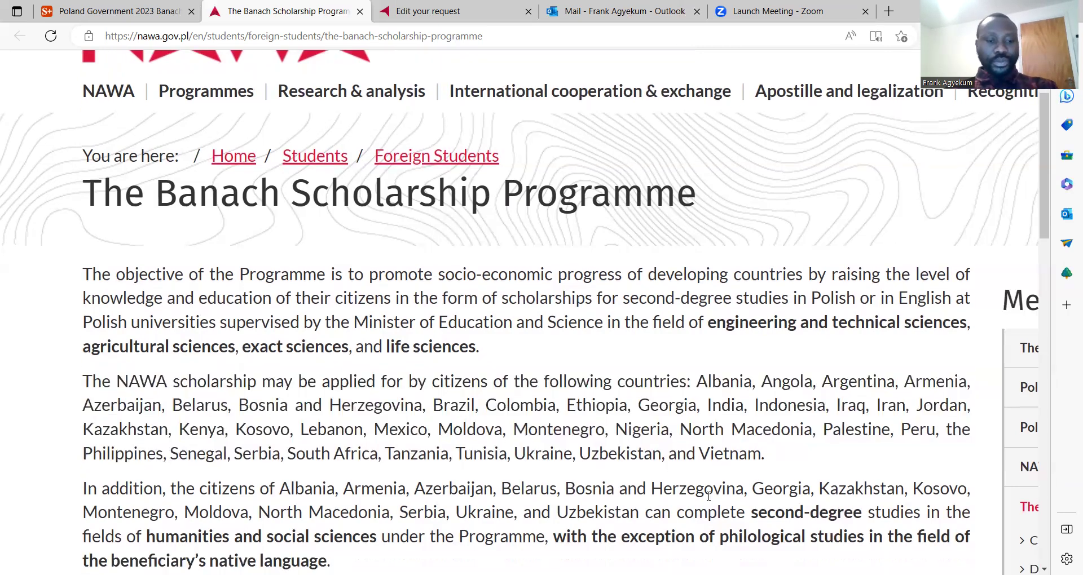
{"action": "scroll", "coordinate": [709, 497], "scroll_direction": "down", "scroll_amount": 2}
{"action": "scroll", "coordinate": [708, 497], "scroll_direction": "down", "scroll_amount": 7}
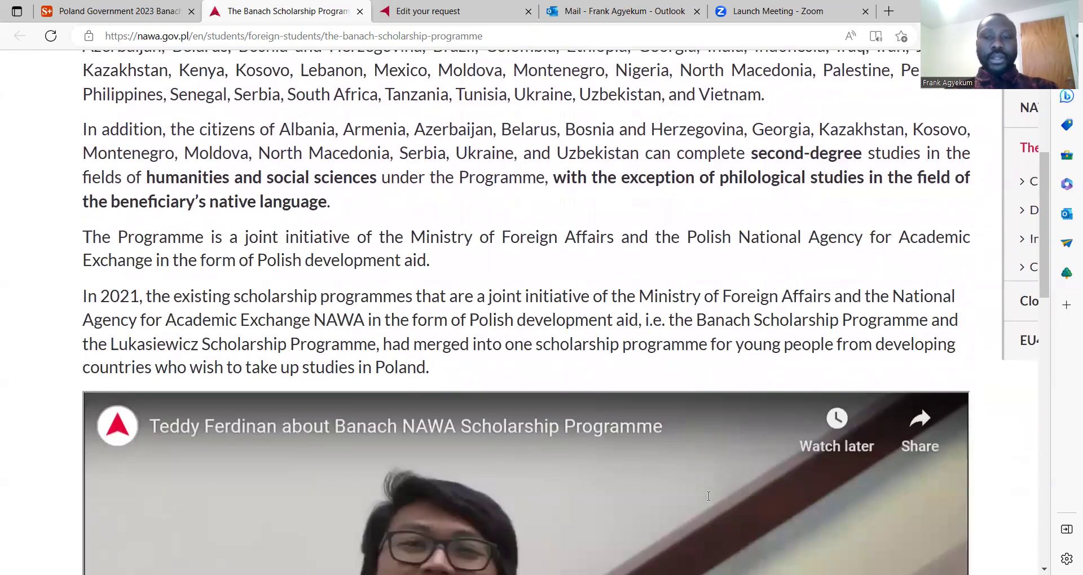
{"action": "scroll", "coordinate": [709, 496], "scroll_direction": "down", "scroll_amount": 14}
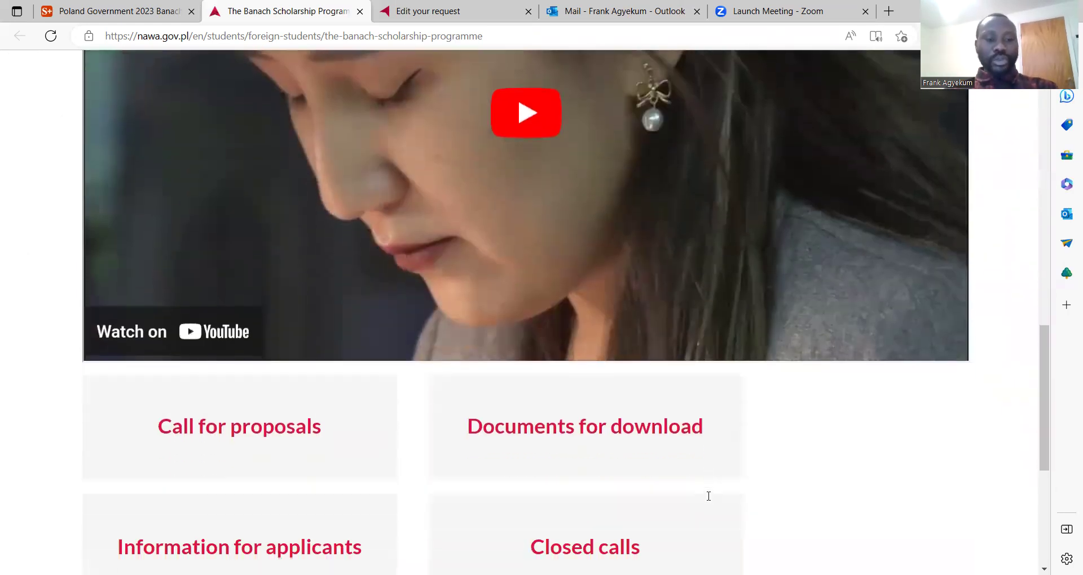
{"action": "scroll", "coordinate": [709, 497], "scroll_direction": "down", "scroll_amount": 2}
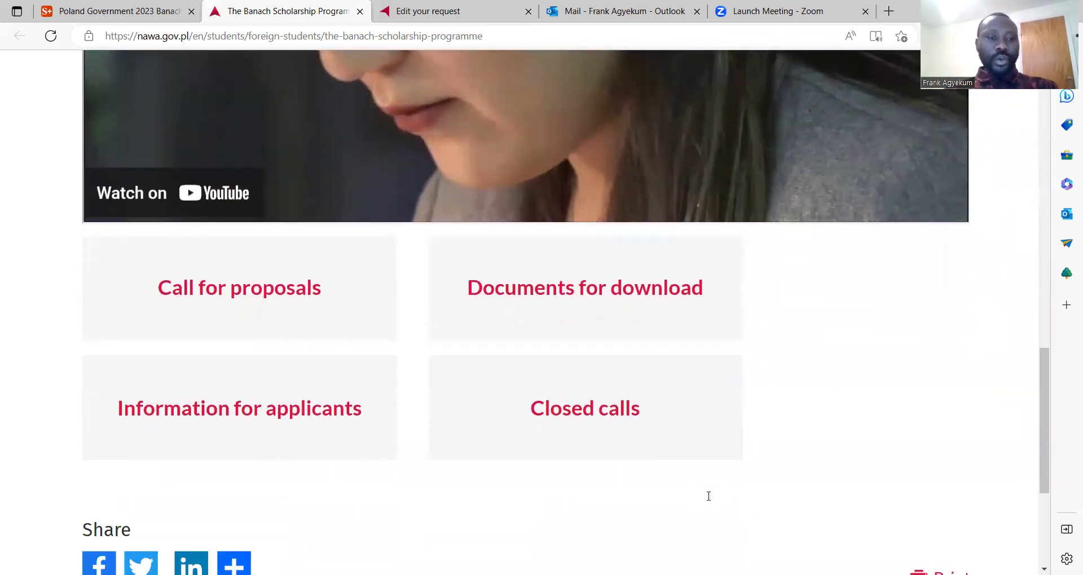
{"action": "scroll", "coordinate": [708, 497], "scroll_direction": "up", "scroll_amount": 2, "text": "ctrl"}
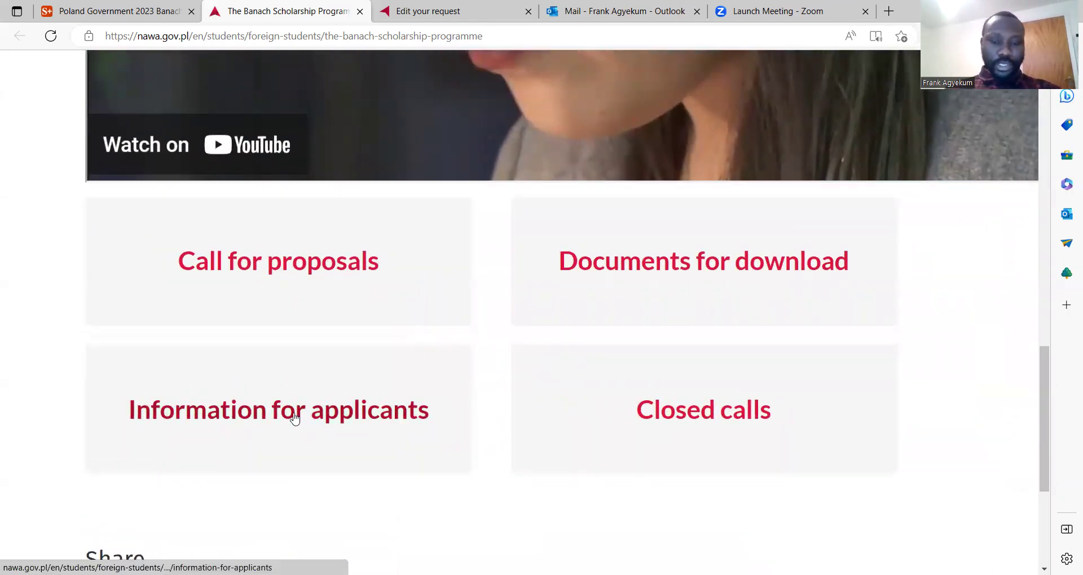
{"action": "scroll", "coordinate": [224, 425], "scroll_direction": "up", "scroll_amount": 2, "text": "ctrl"}
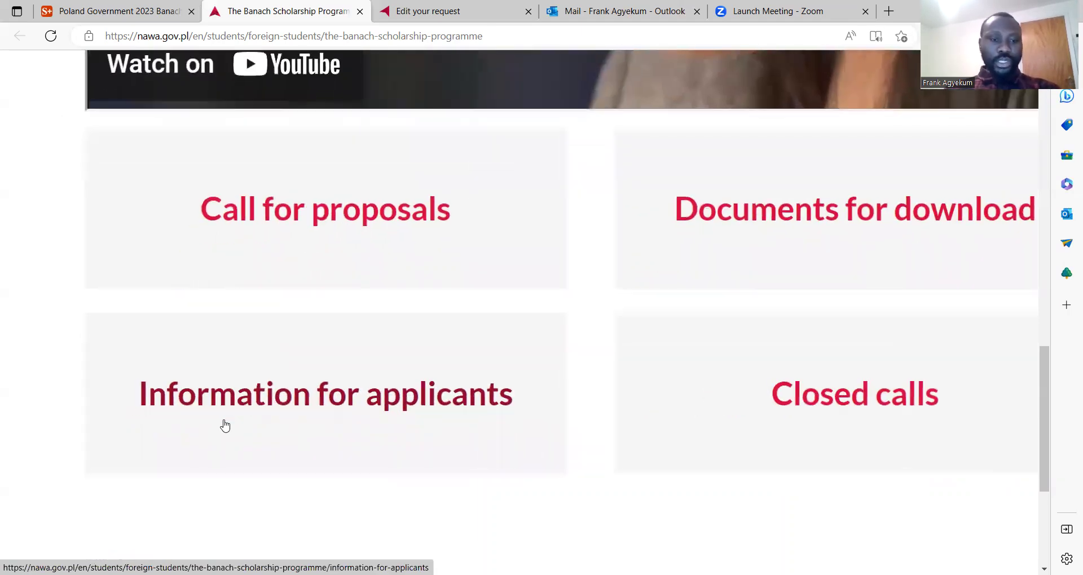
{"action": "left_click", "coordinate": [225, 425]}
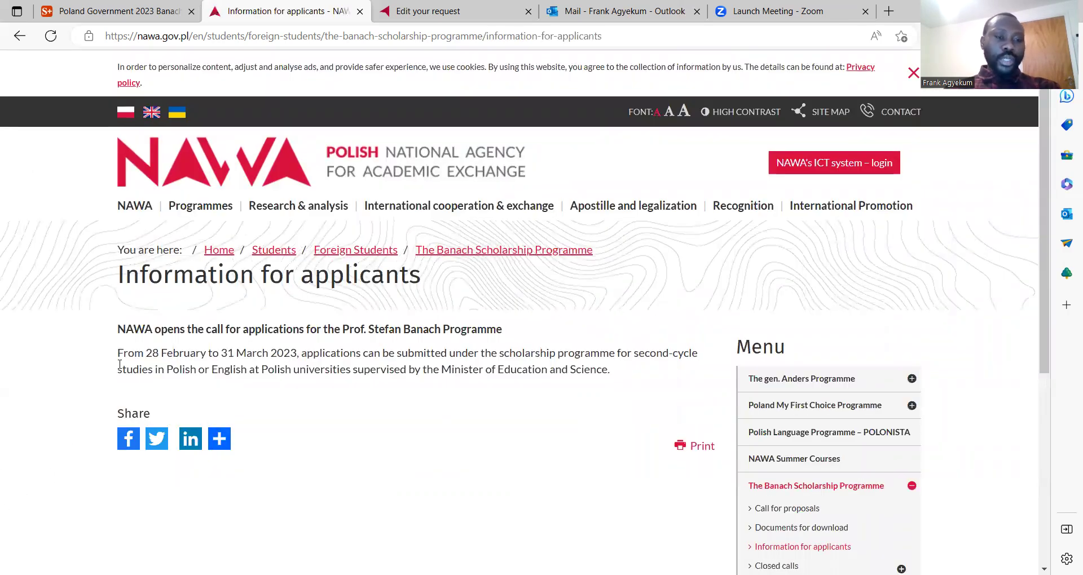
Read the application period and study details in the Prof. Stefan Banach Programme call.
{"action": "scroll", "coordinate": [120, 364], "scroll_direction": "up", "scroll_amount": 1, "text": "ctrl"}
{"action": "scroll", "coordinate": [120, 365], "scroll_direction": "up", "scroll_amount": 2, "text": "ctrl"}
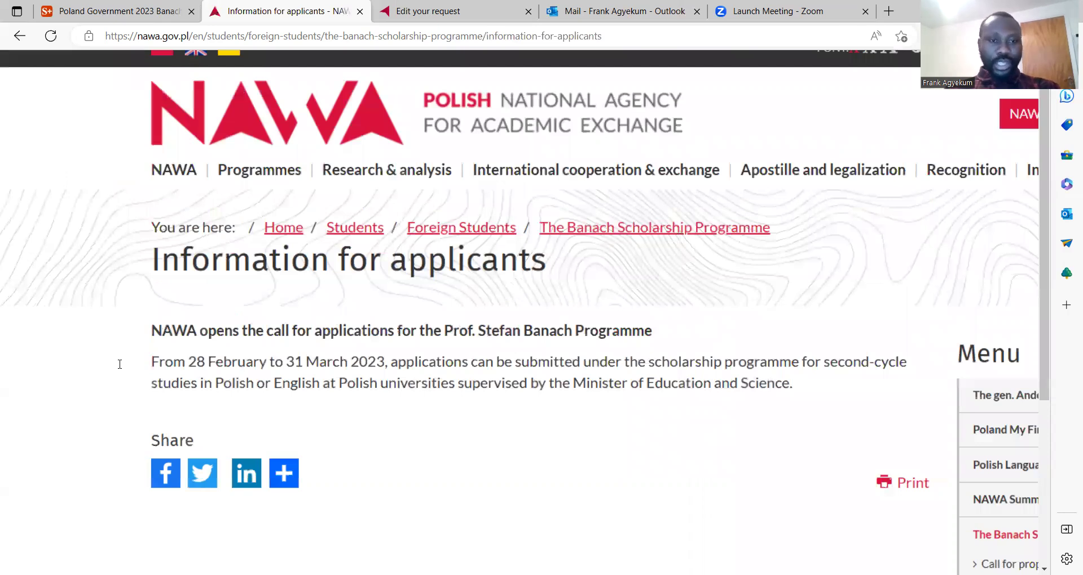
{"action": "scroll", "coordinate": [120, 364], "scroll_direction": "up", "scroll_amount": 1, "text": "ctrl"}
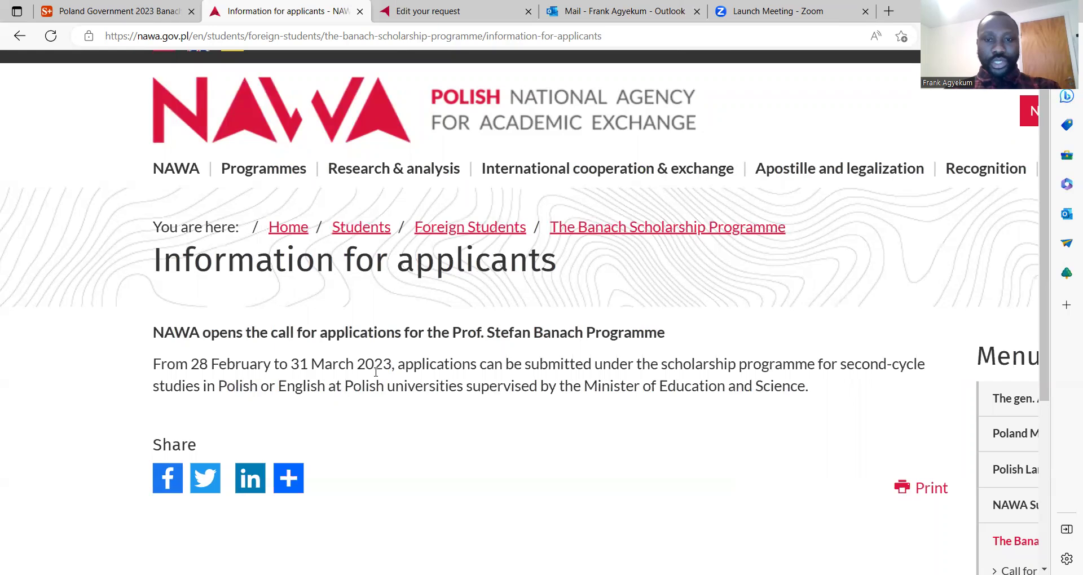
Return to the Banach Scholarship Programme page and open its Documents for download section.
{"action": "key", "text": "ctrl+minus"}
{"action": "key", "text": "ctrl+minus"}
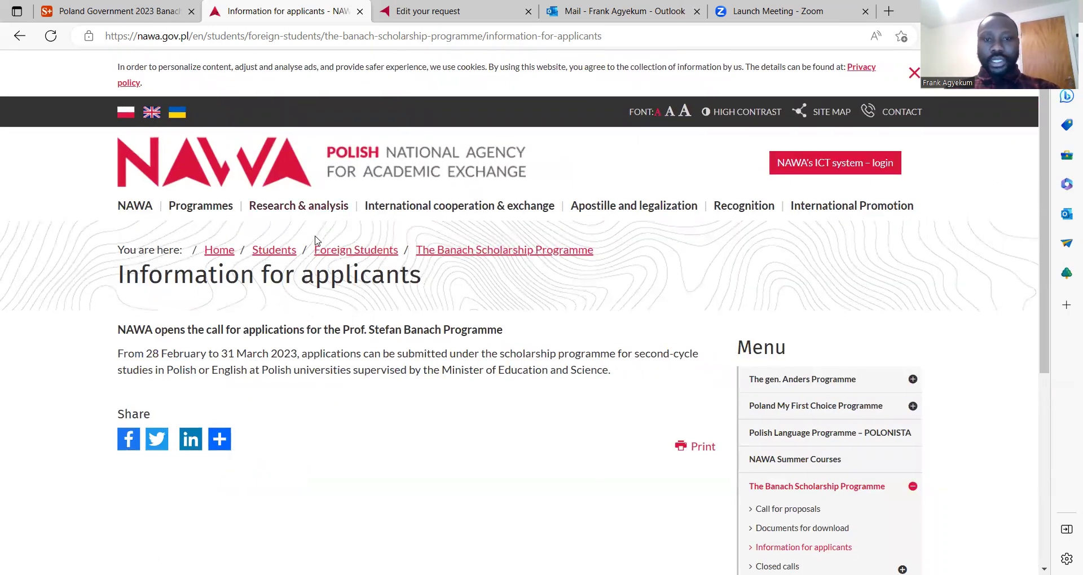
{"action": "left_click", "coordinate": [471, 256]}
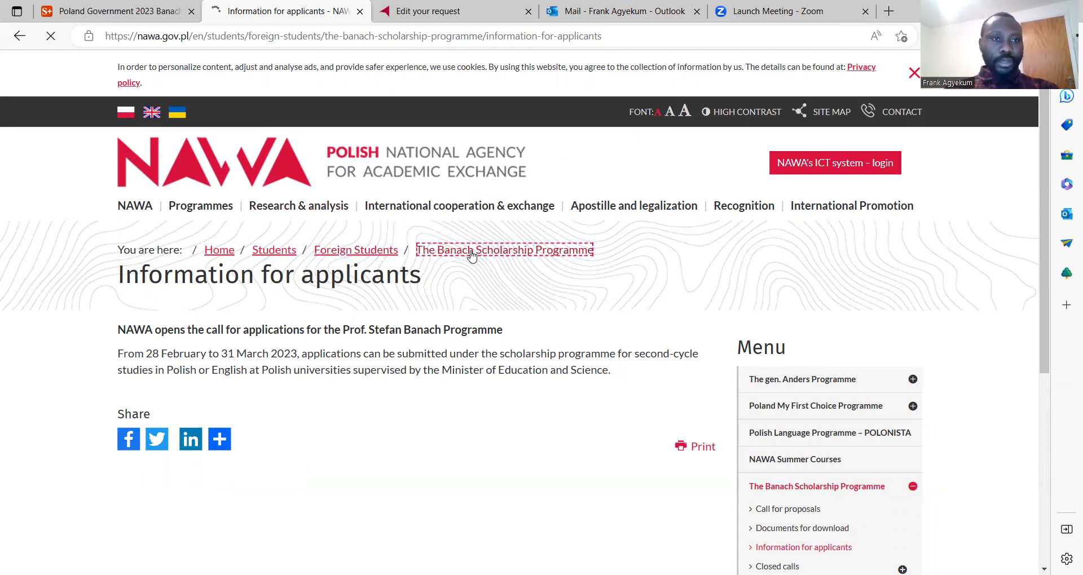
{"action": "scroll", "coordinate": [472, 255], "scroll_direction": "down", "scroll_amount": 5}
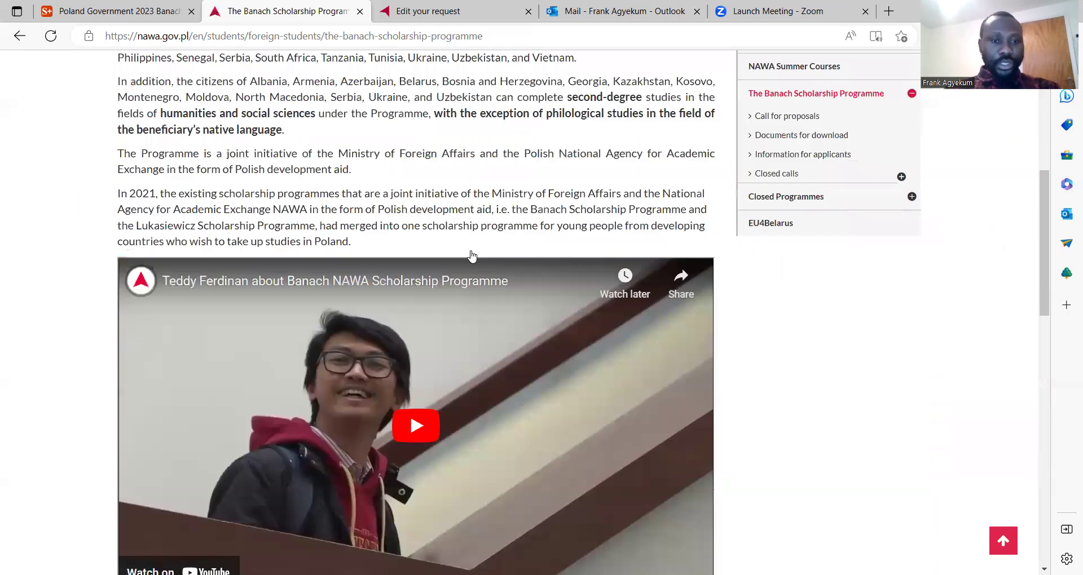
{"action": "scroll", "coordinate": [472, 256], "scroll_direction": "down", "scroll_amount": 11}
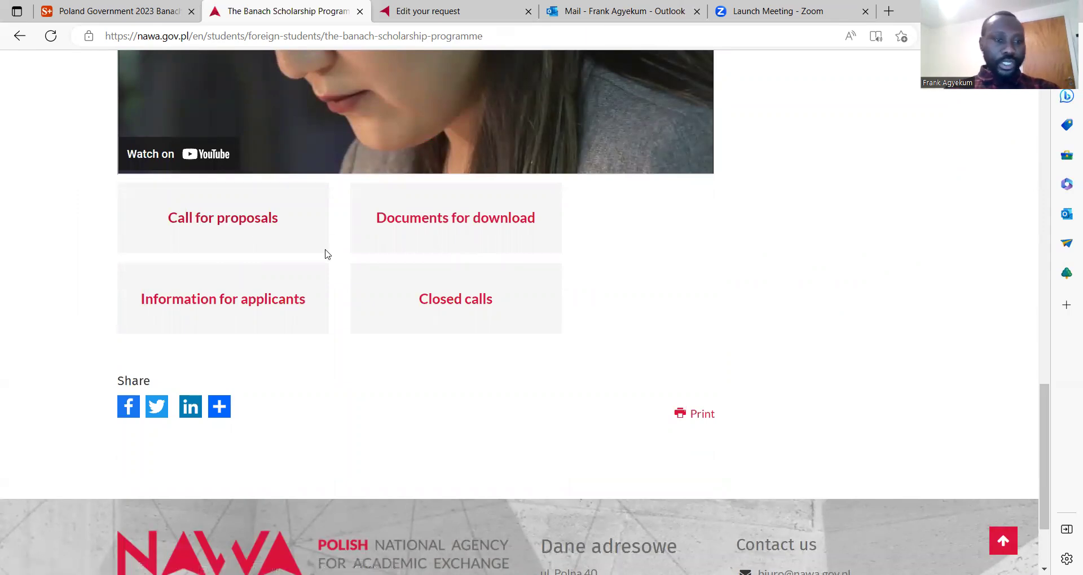
{"action": "left_click", "coordinate": [436, 223]}
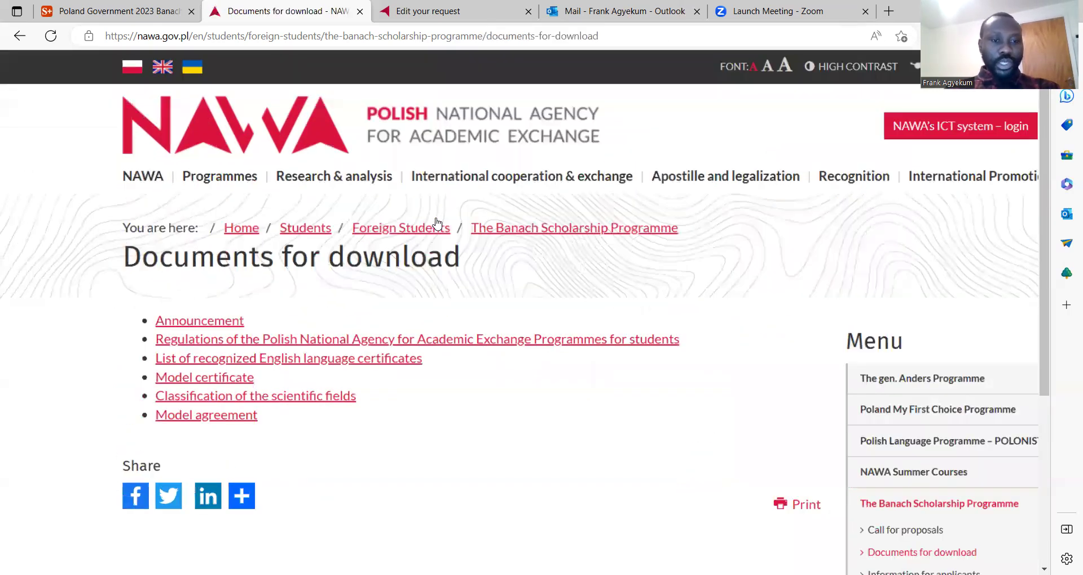
Open the Model certificate document and review its fields, from the applicant's details to the cumulative average grade.
{"action": "scroll", "coordinate": [436, 224], "scroll_direction": "up", "scroll_amount": 3}
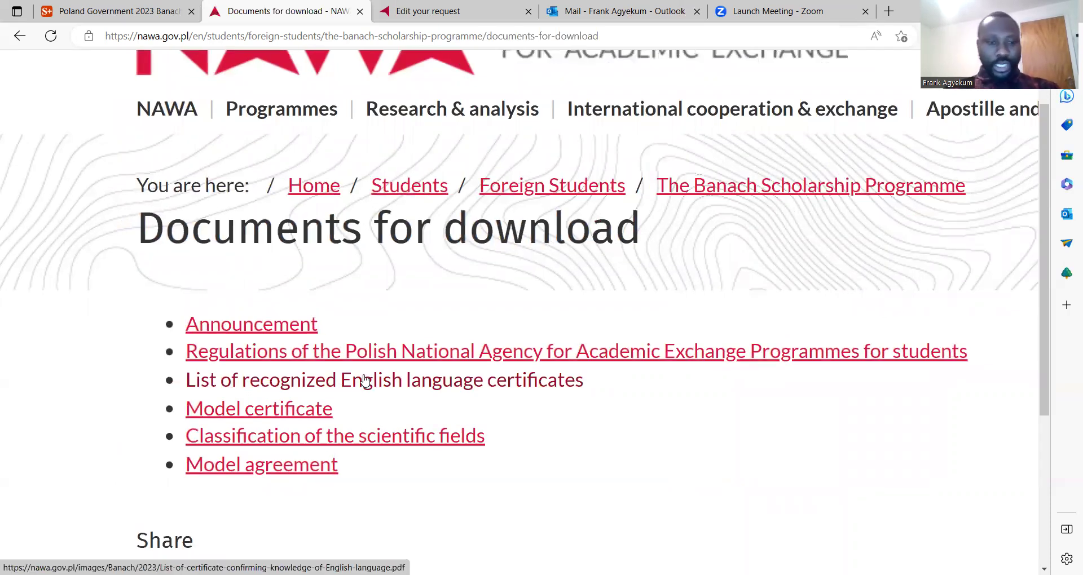
{"action": "left_click", "coordinate": [232, 415]}
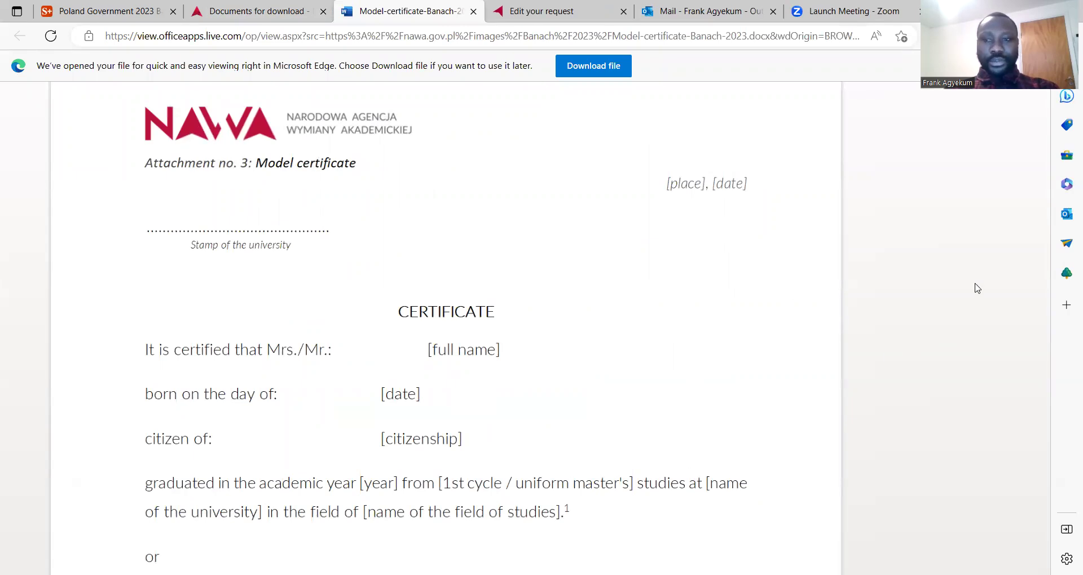
{"action": "scroll", "coordinate": [954, 298], "scroll_direction": "down", "scroll_amount": 2}
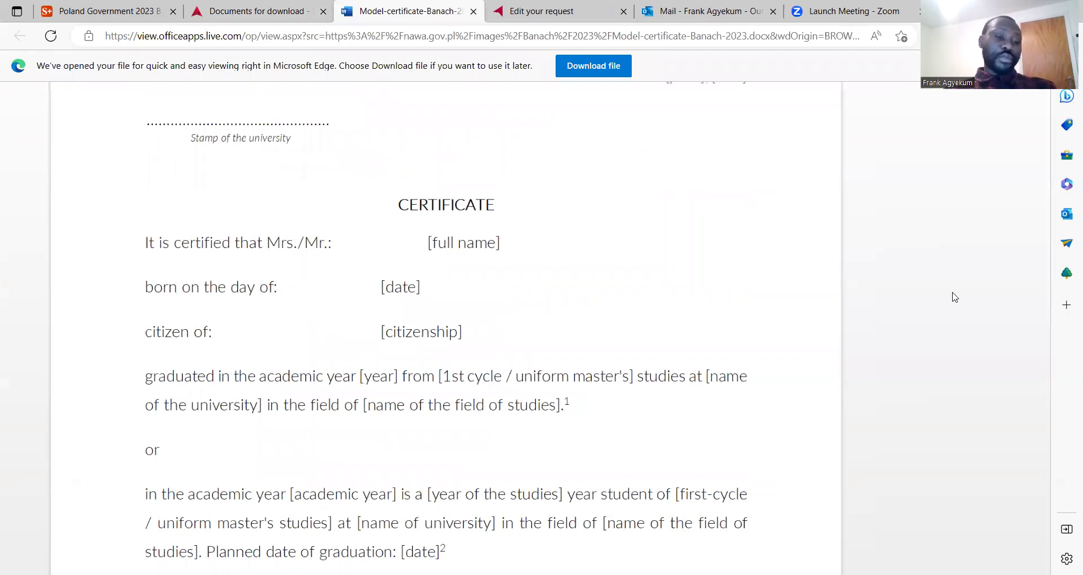
{"action": "scroll", "coordinate": [955, 298], "scroll_direction": "up", "scroll_amount": 1}
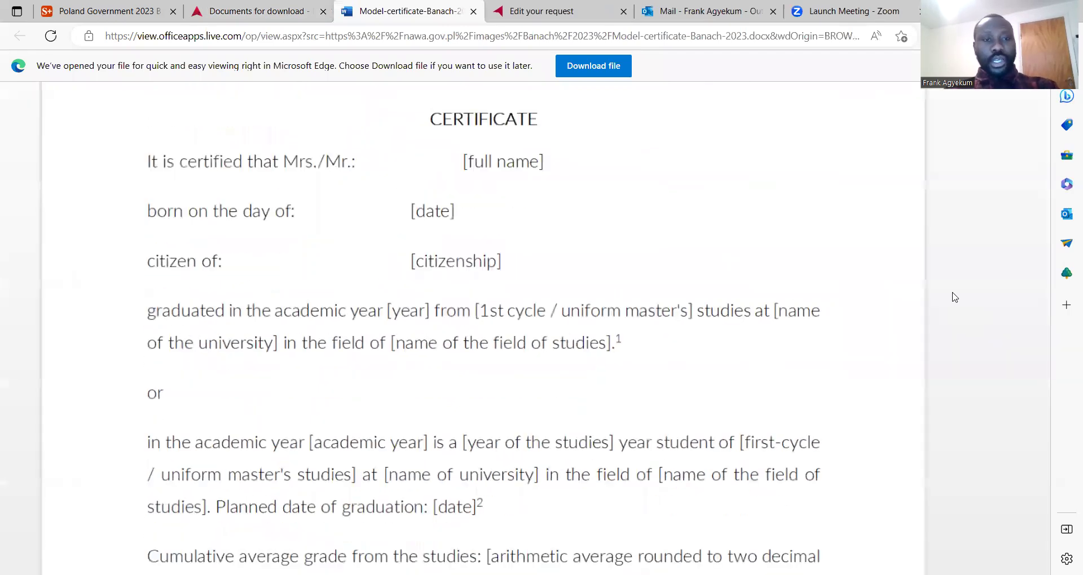
{"action": "scroll", "coordinate": [955, 297], "scroll_direction": "down", "scroll_amount": 1}
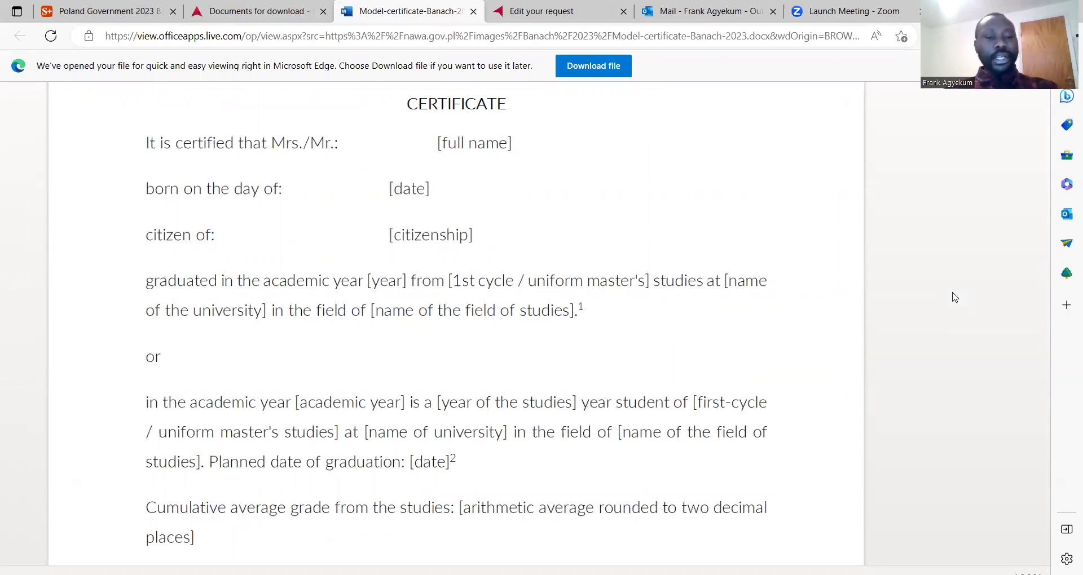
{"action": "scroll", "coordinate": [955, 297], "scroll_direction": "down", "scroll_amount": 2}
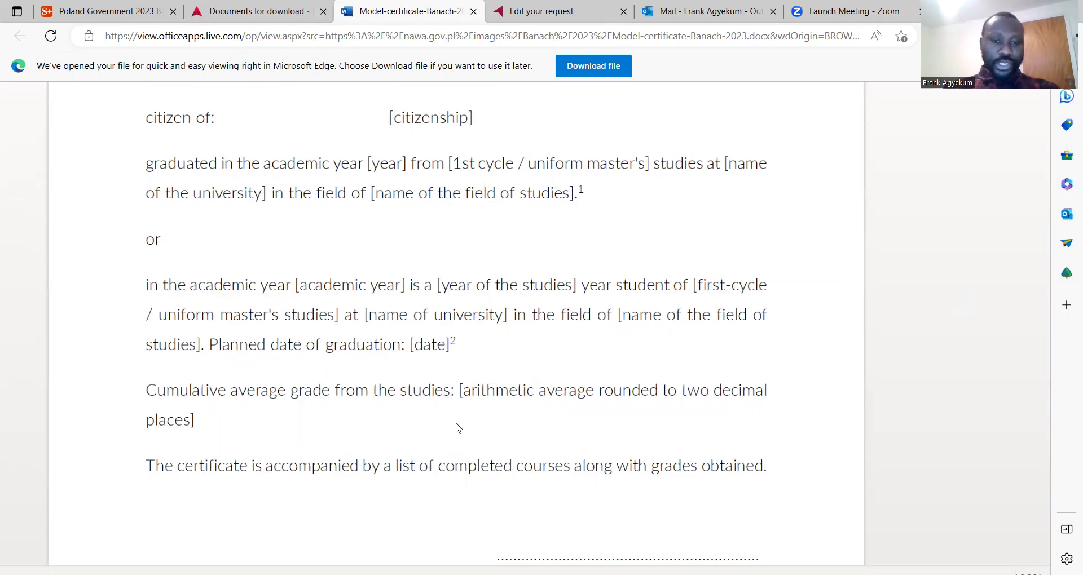
{"action": "scroll", "coordinate": [408, 396], "scroll_direction": "up", "scroll_amount": 3}
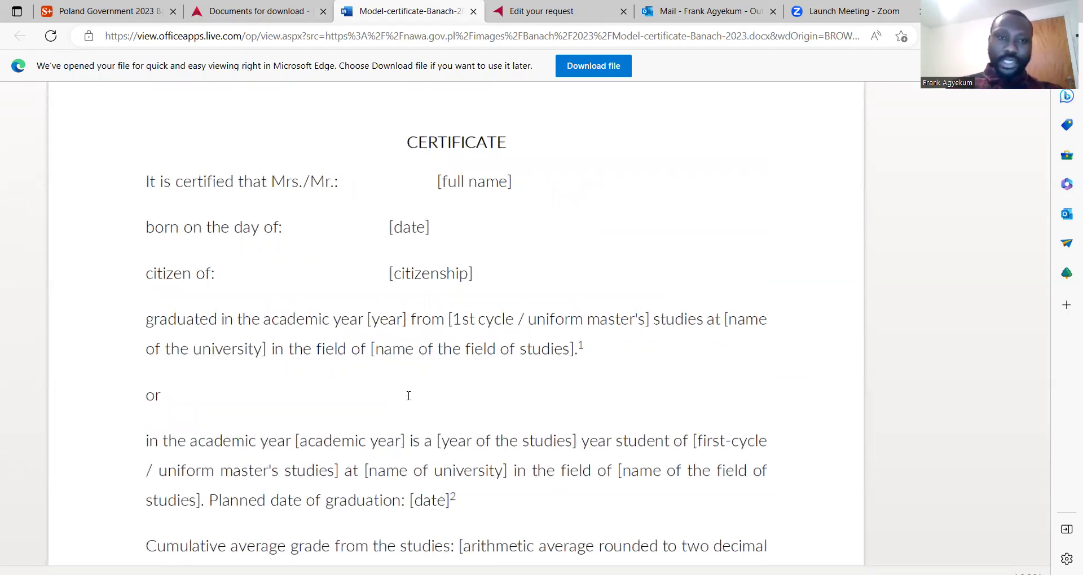
Go back to the Documents for download page, open the List of recognized English language certificates and review its first page.
{"action": "left_click", "coordinate": [221, 13]}
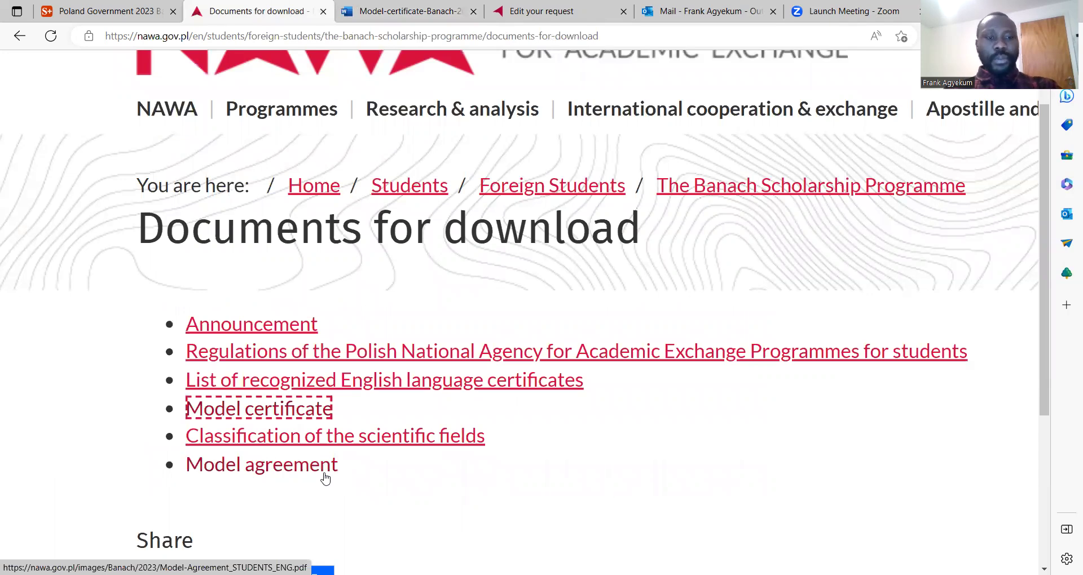
{"action": "key", "text": "ctrl+minus"}
{"action": "key", "text": "ctrl+minus"}
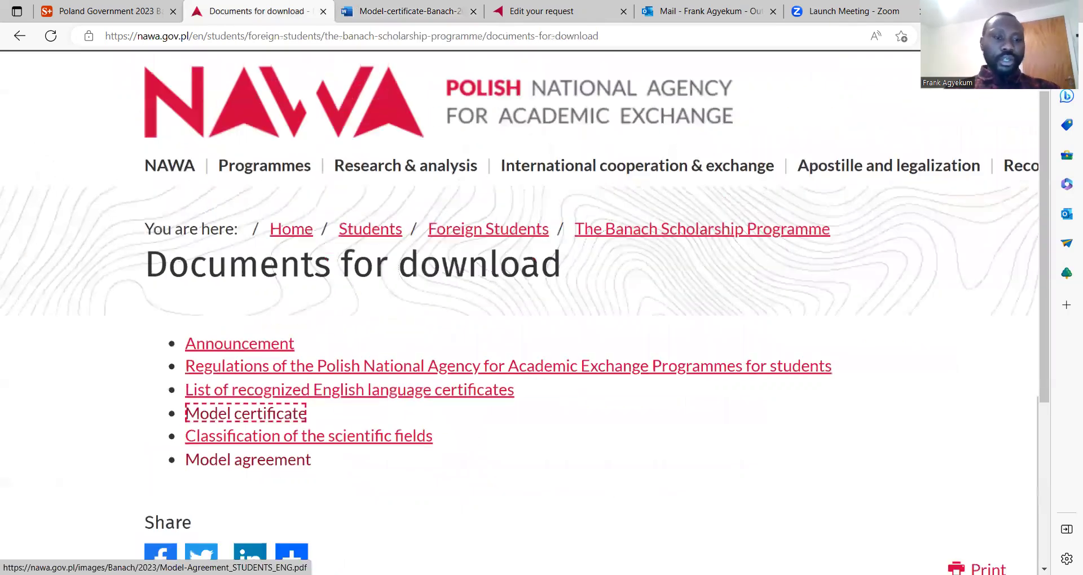
{"action": "left_click", "coordinate": [273, 389]}
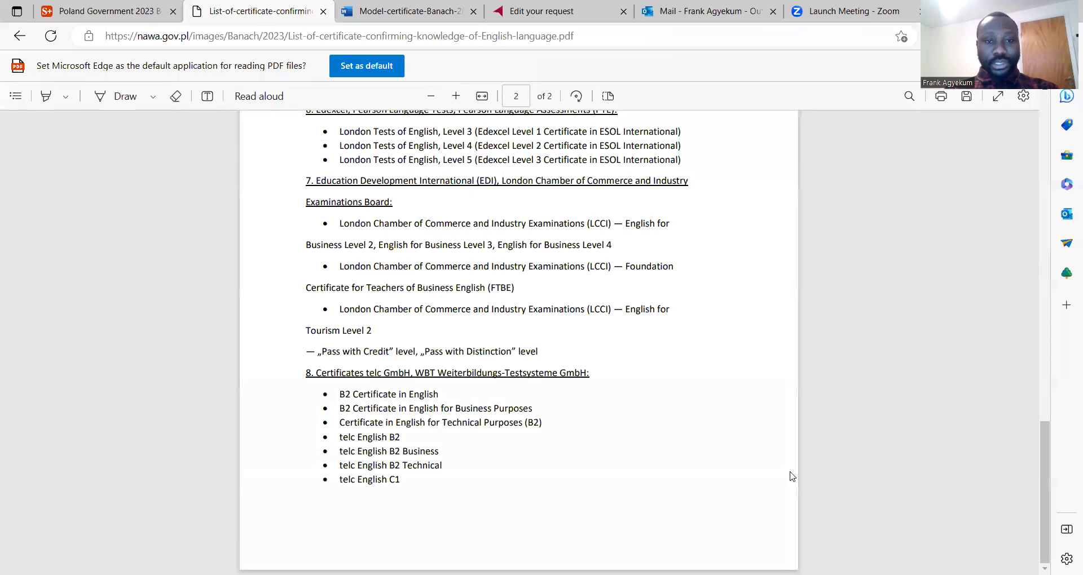
{"action": "left_click_drag", "start_coordinate": [1044, 512], "coordinate": [1038, 230]}
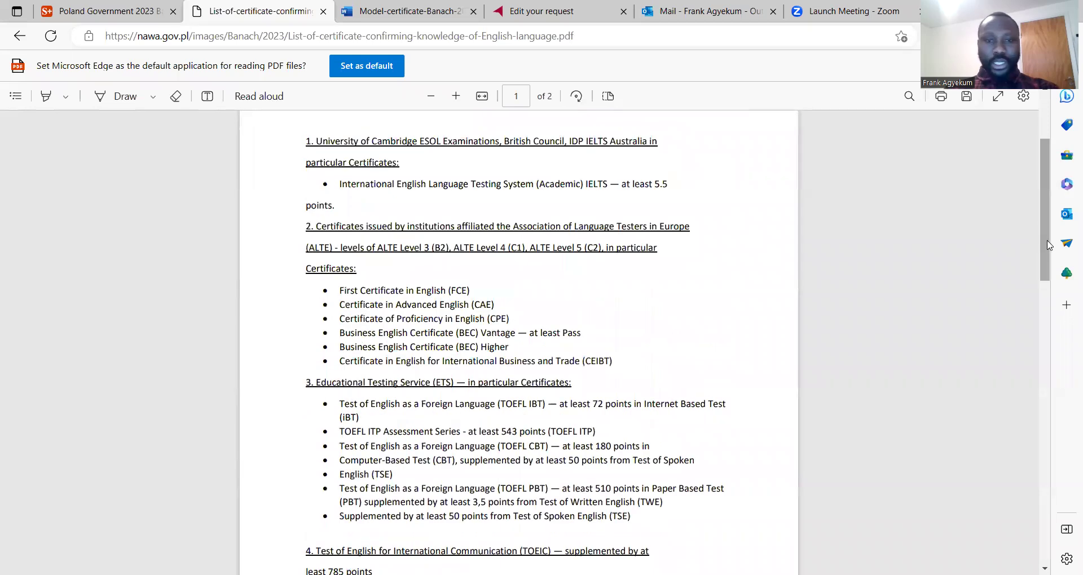
{"action": "left_click_drag", "start_coordinate": [1043, 269], "coordinate": [1037, 245]}
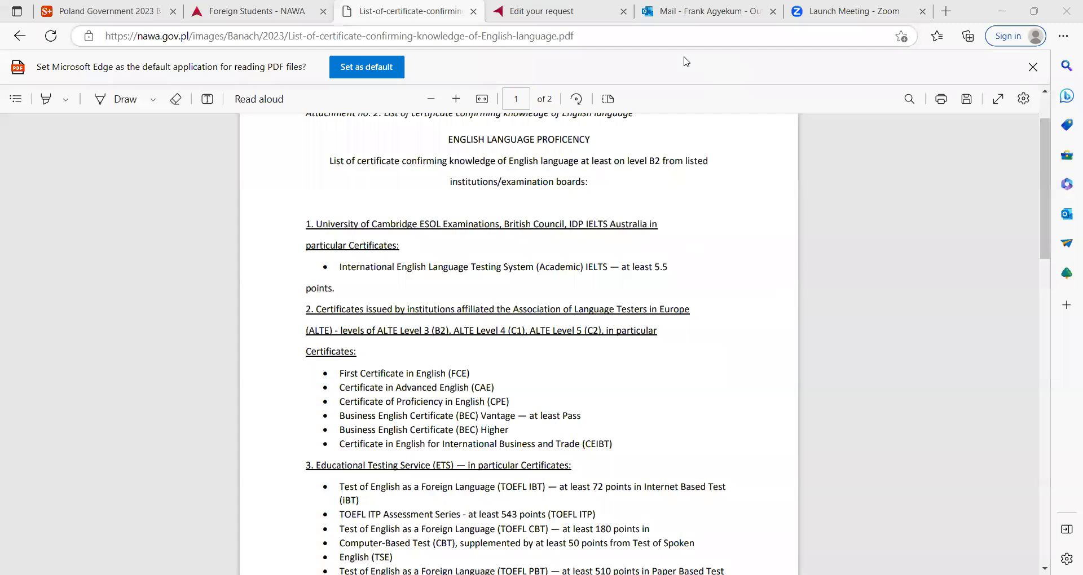
Switch back to the NAWA Foreign Students page and open The Banach Scholarship Programme.
{"action": "left_click", "coordinate": [281, 15]}
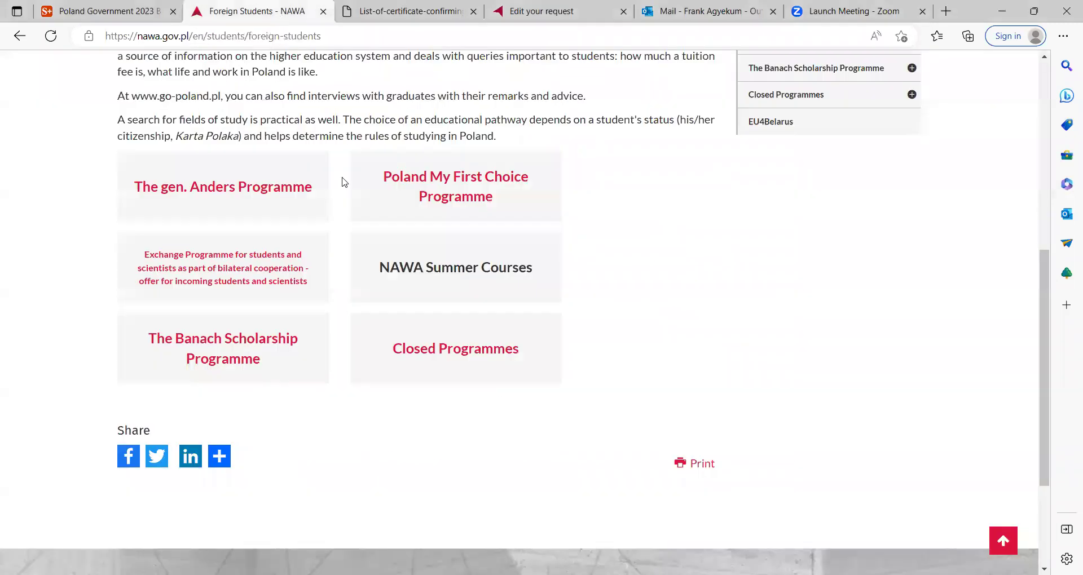
{"action": "scroll", "coordinate": [404, 250], "scroll_direction": "up", "scroll_amount": 2}
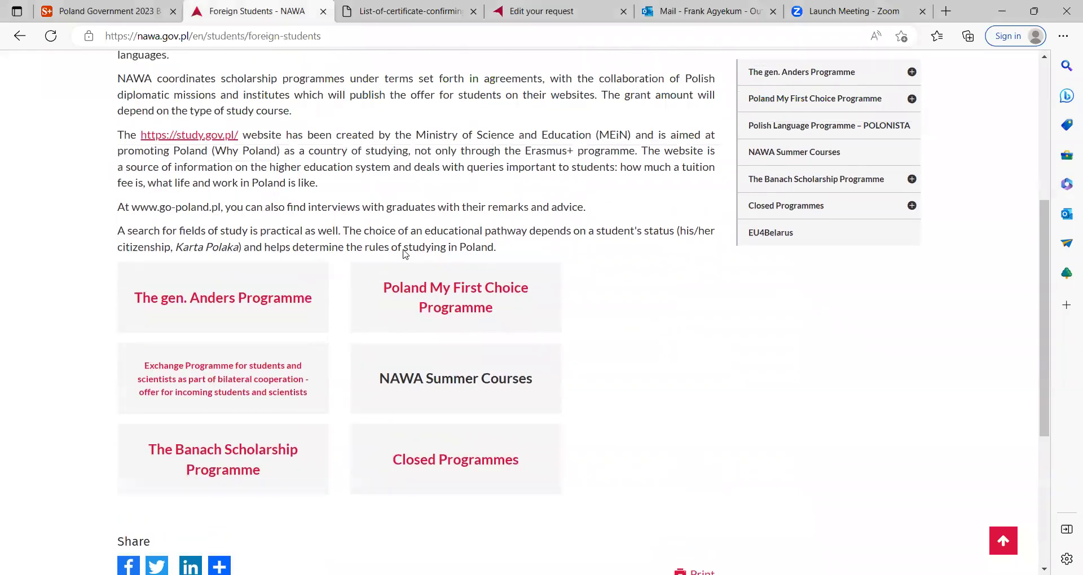
{"action": "scroll", "coordinate": [404, 254], "scroll_direction": "up", "scroll_amount": 1}
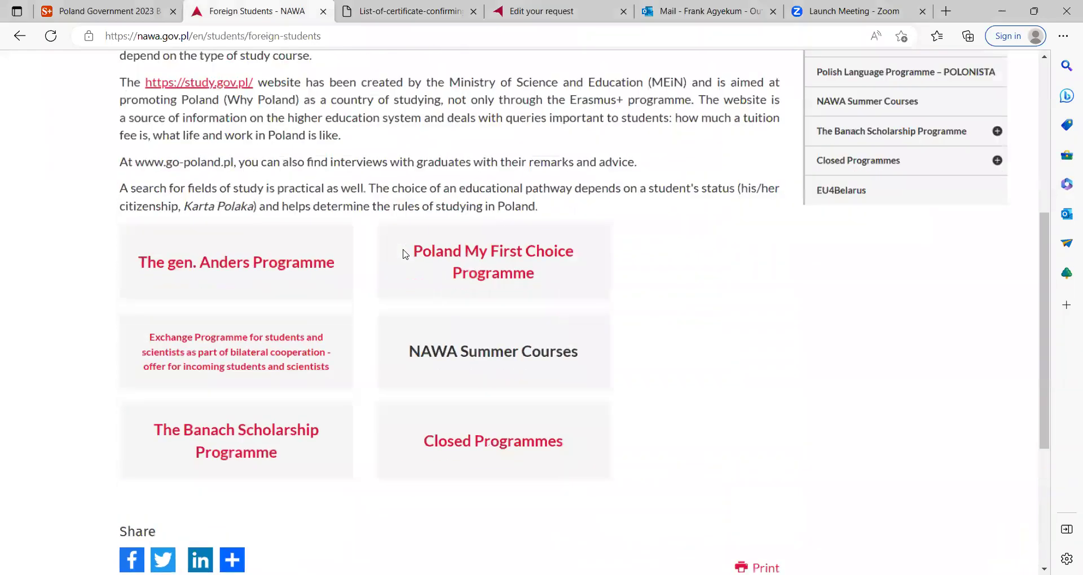
{"action": "scroll", "coordinate": [404, 254], "scroll_direction": "up", "scroll_amount": 1}
{"action": "left_click", "coordinate": [304, 416]}
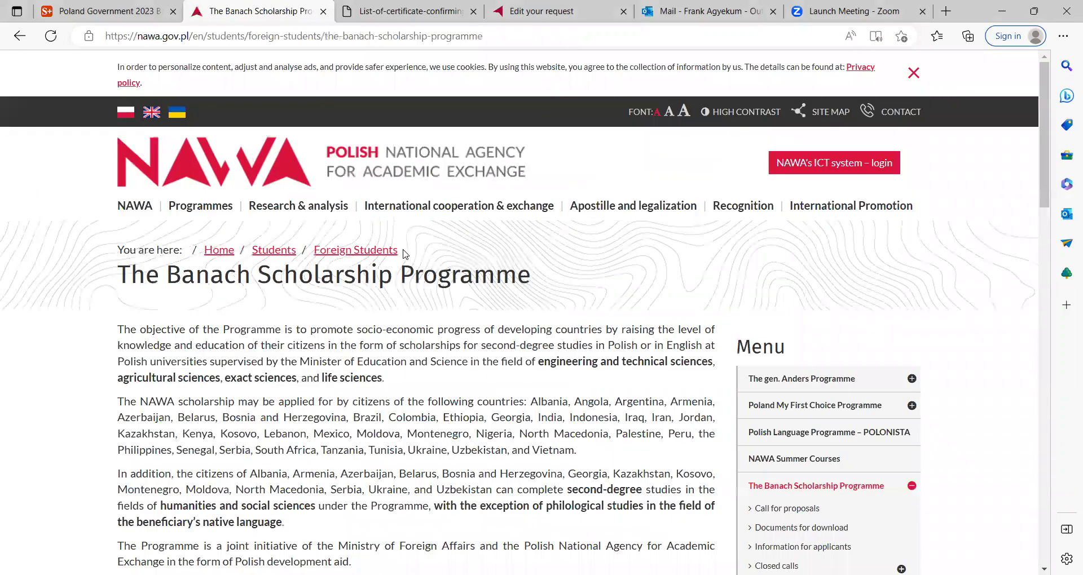
Look through the Banach programme page, open its Information for applicants section and read the call announcement.
{"action": "scroll", "coordinate": [404, 254], "scroll_direction": "down", "scroll_amount": 5}
{"action": "scroll", "coordinate": [404, 254], "scroll_direction": "up", "scroll_amount": 2}
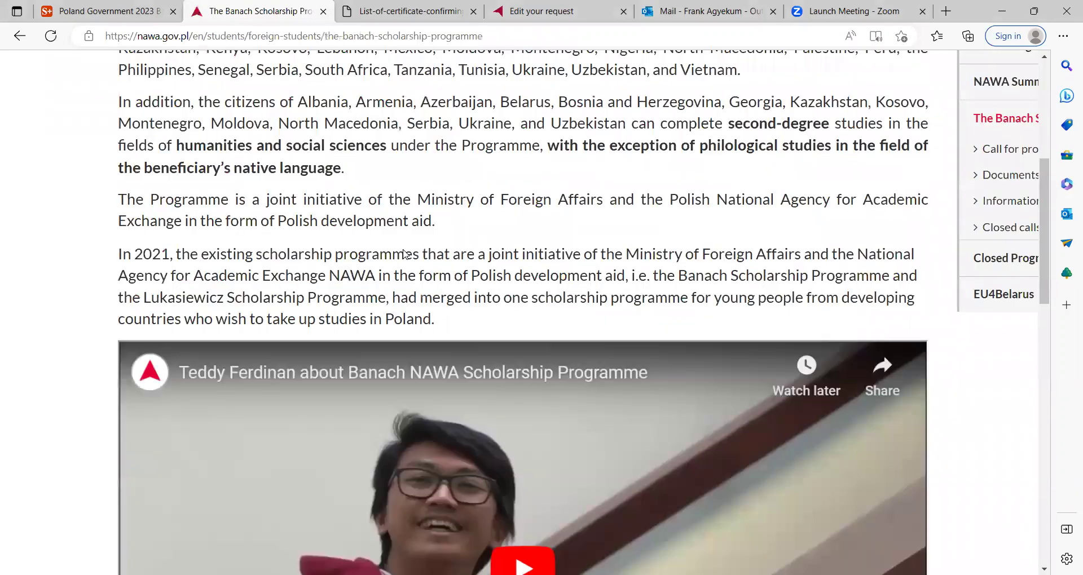
{"action": "scroll", "coordinate": [404, 254], "scroll_direction": "down", "scroll_amount": 15}
{"action": "scroll", "coordinate": [404, 253], "scroll_direction": "up", "scroll_amount": 5}
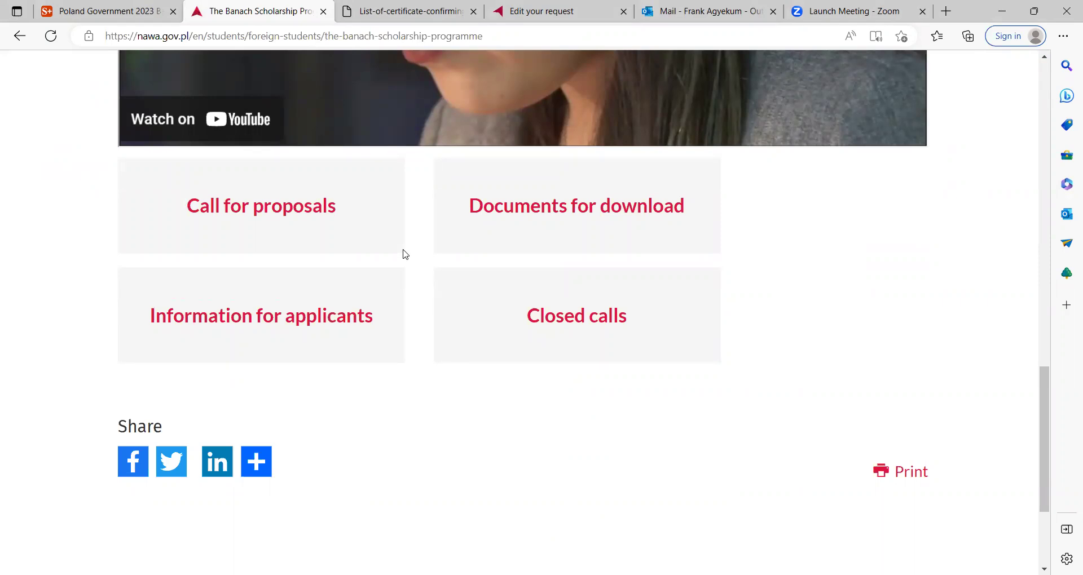
{"action": "key", "text": "Return"}
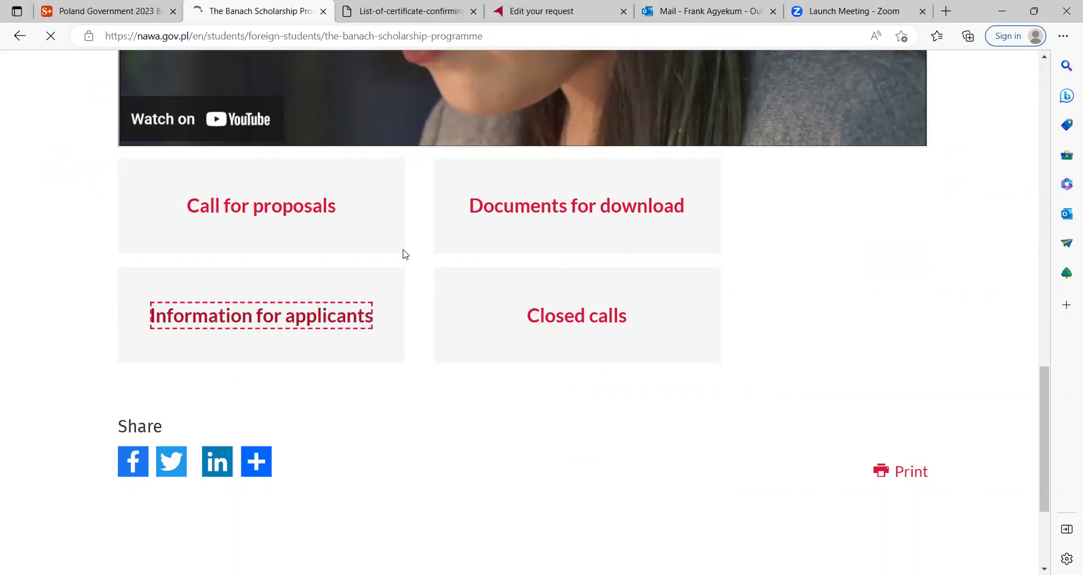
{"action": "scroll", "coordinate": [404, 255], "scroll_direction": "down", "scroll_amount": 5}
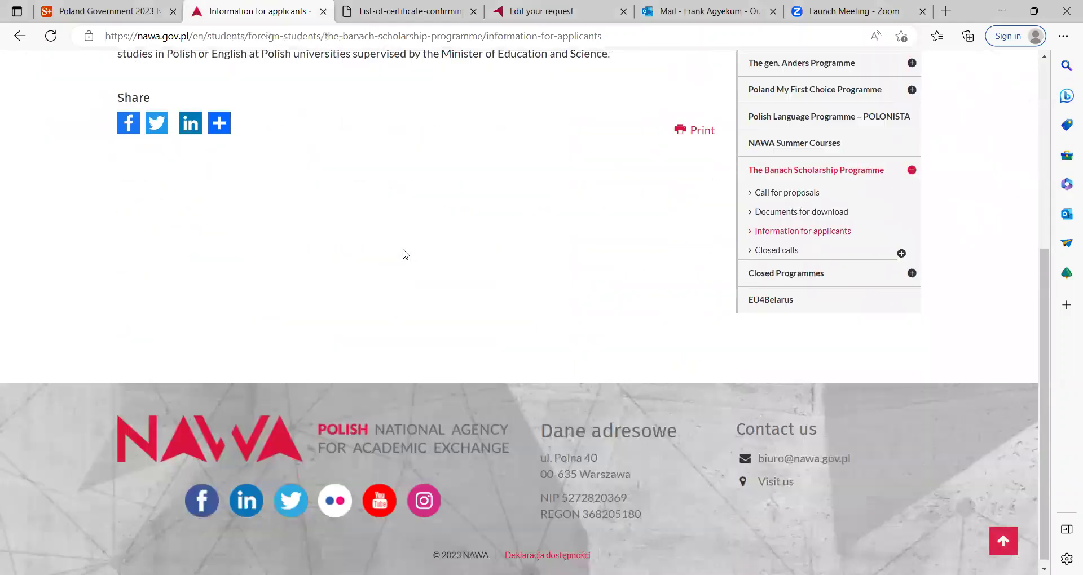
{"action": "scroll", "coordinate": [404, 255], "scroll_direction": "up", "scroll_amount": 3}
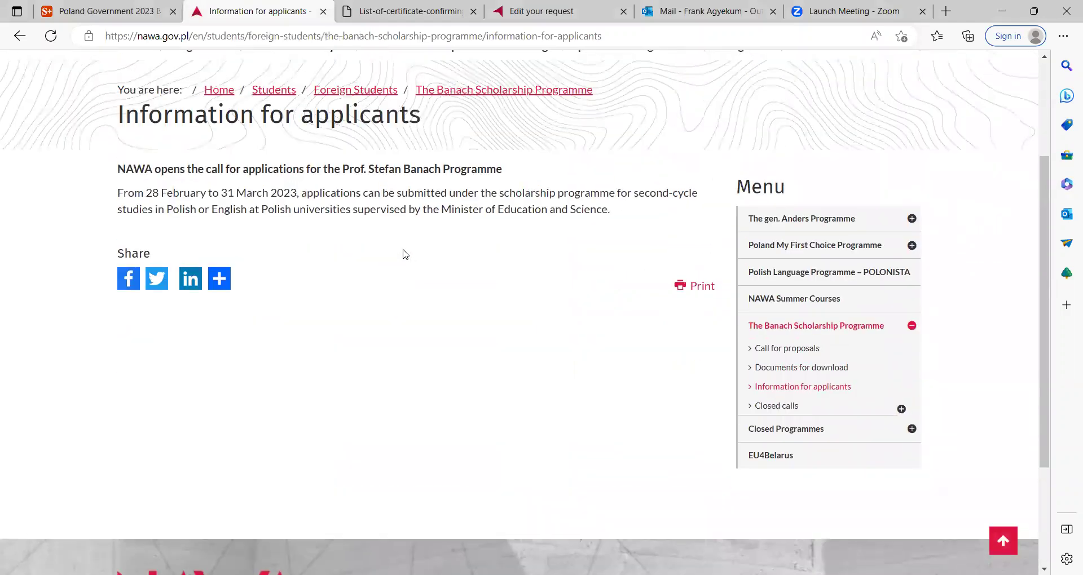
Return to the Banach Scholarship Programme page, open its Call for proposals section and enlarge the page text.
{"action": "key", "text": "alt+Left"}
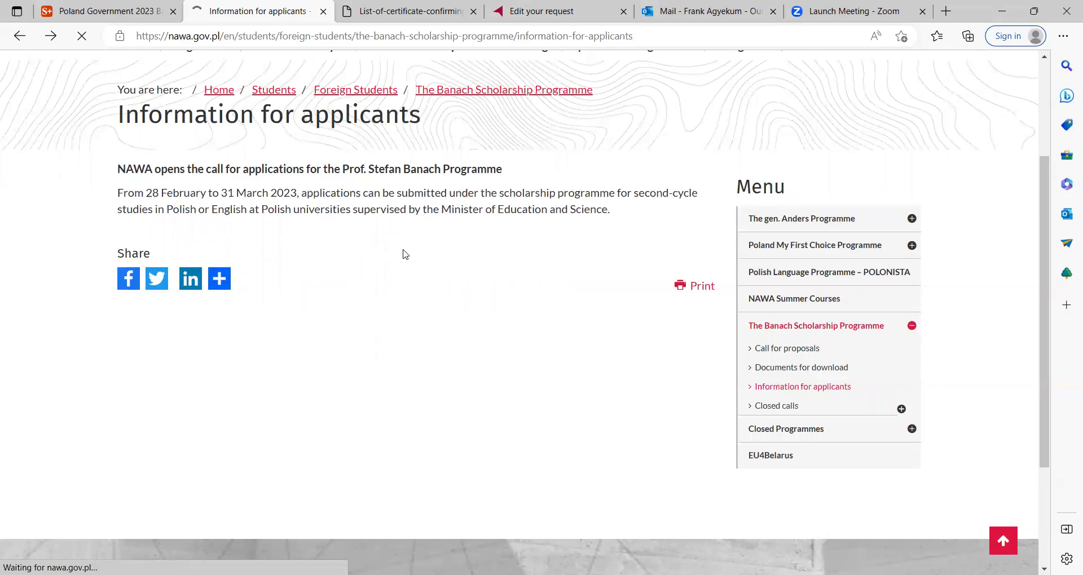
{"action": "scroll", "coordinate": [404, 255], "scroll_direction": "up", "scroll_amount": 4}
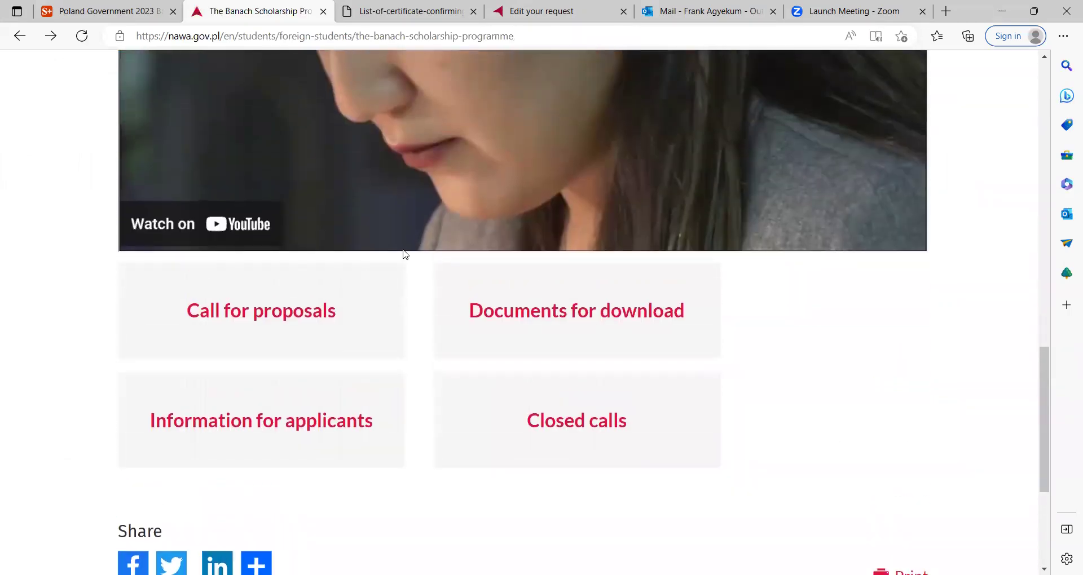
{"action": "key", "text": "Return"}
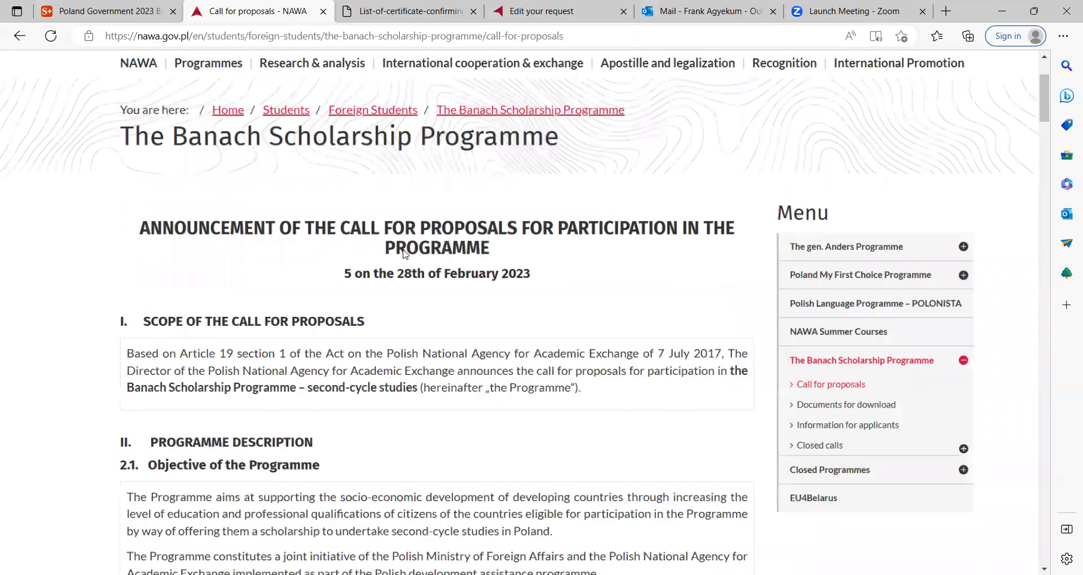
{"action": "scroll", "coordinate": [403, 254], "scroll_direction": "up", "scroll_amount": 5, "text": "ctrl"}
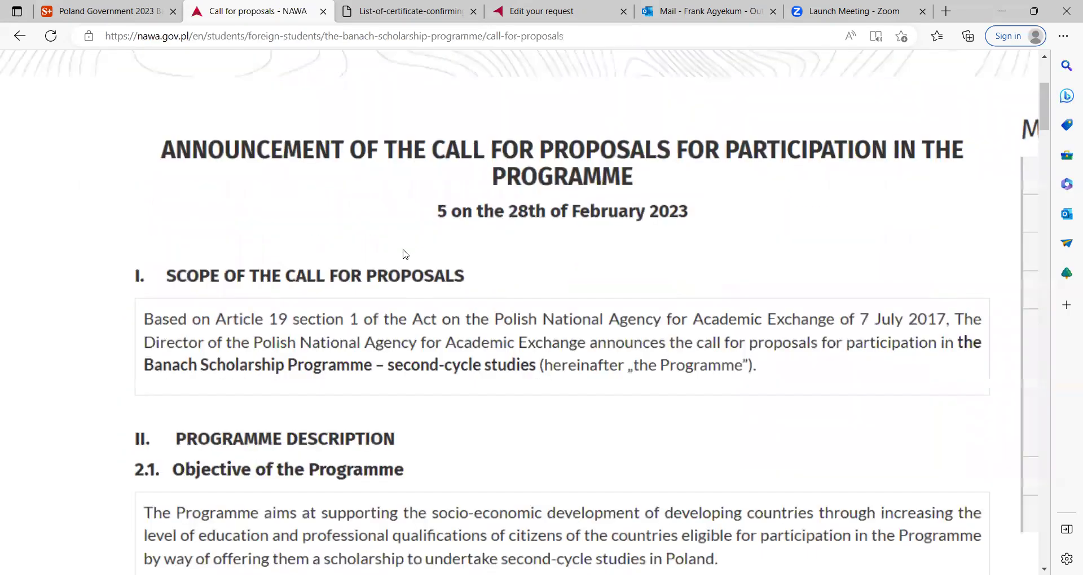
{"action": "scroll", "coordinate": [403, 254], "scroll_direction": "down", "scroll_amount": 1, "text": "ctrl"}
{"action": "scroll", "coordinate": [403, 253], "scroll_direction": "down", "scroll_amount": 1, "text": "ctrl"}
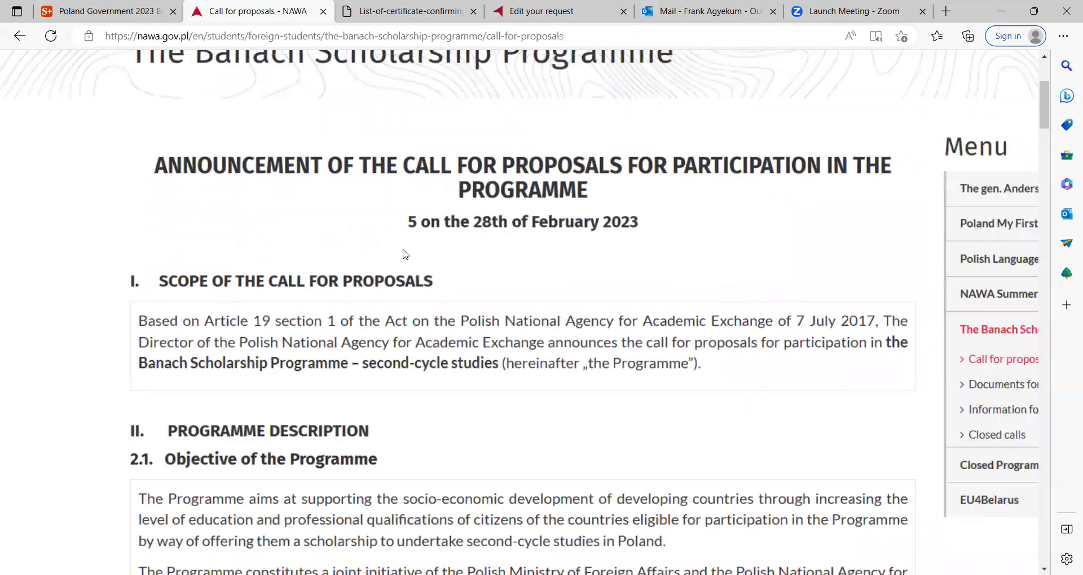
{"action": "scroll", "coordinate": [403, 253], "scroll_direction": "up", "scroll_amount": 1, "text": "ctrl"}
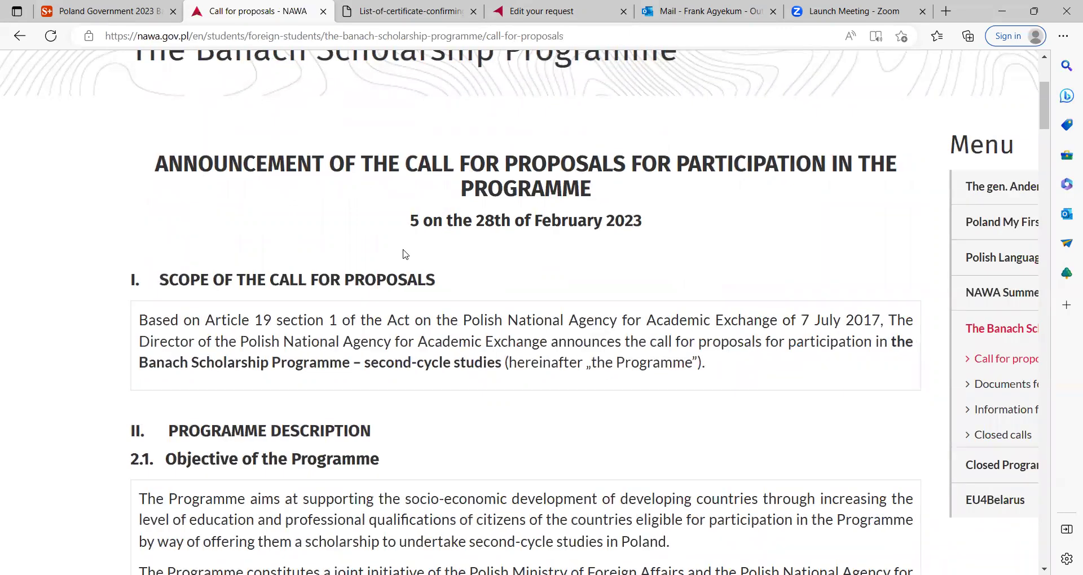
Read the call's scope, programme objective and submission deadline, highlighting the deadline date and time in section 2.2.
{"action": "scroll", "coordinate": [403, 254], "scroll_direction": "down", "scroll_amount": 1}
{"action": "scroll", "coordinate": [402, 253], "scroll_direction": "down", "scroll_amount": 3}
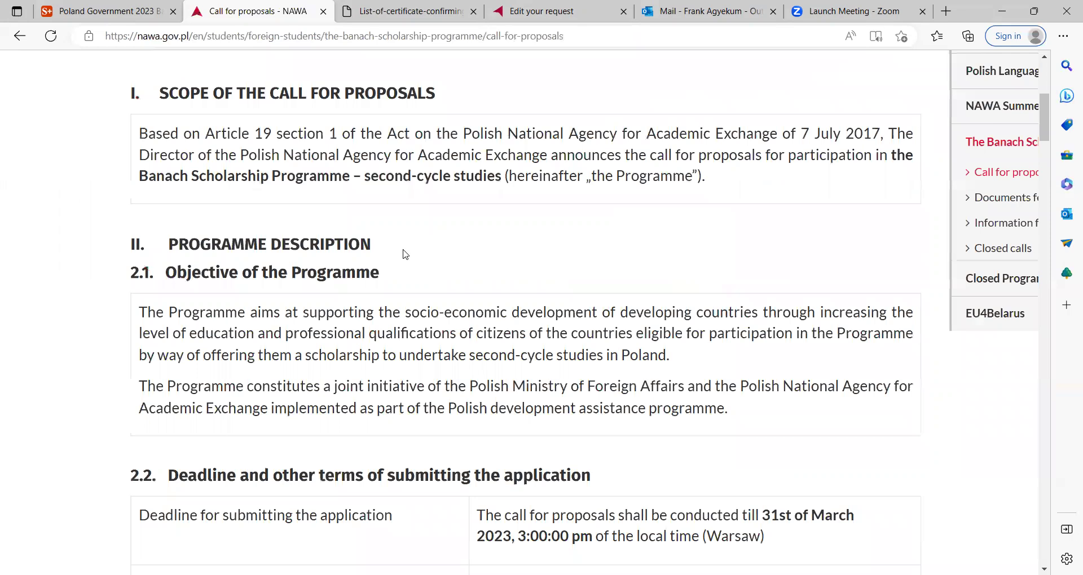
{"action": "scroll", "coordinate": [402, 253], "scroll_direction": "up", "scroll_amount": 1}
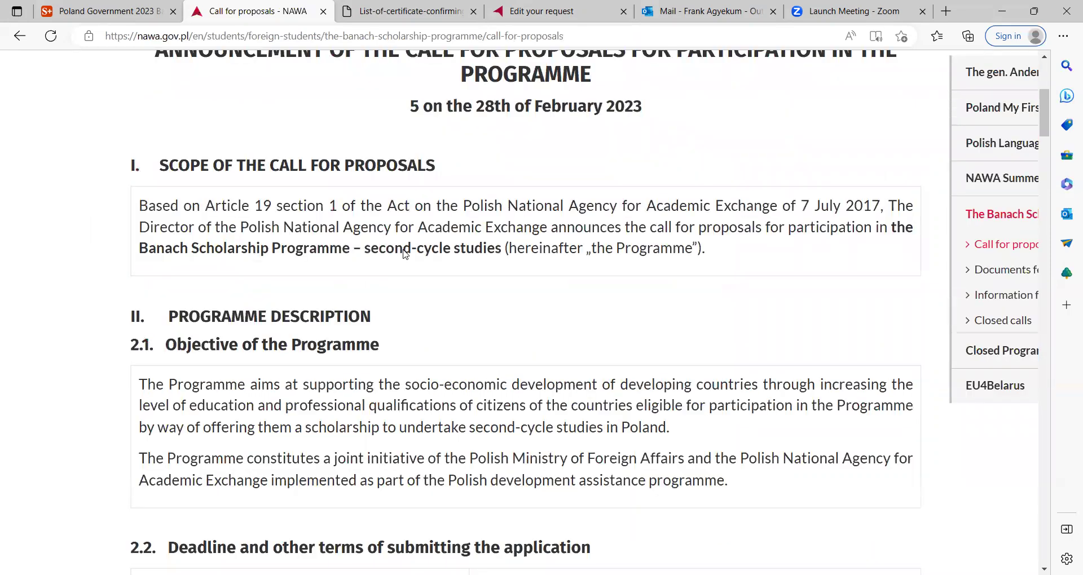
{"action": "scroll", "coordinate": [402, 253], "scroll_direction": "down", "scroll_amount": 2}
{"action": "scroll", "coordinate": [402, 253], "scroll_direction": "down", "scroll_amount": 2}
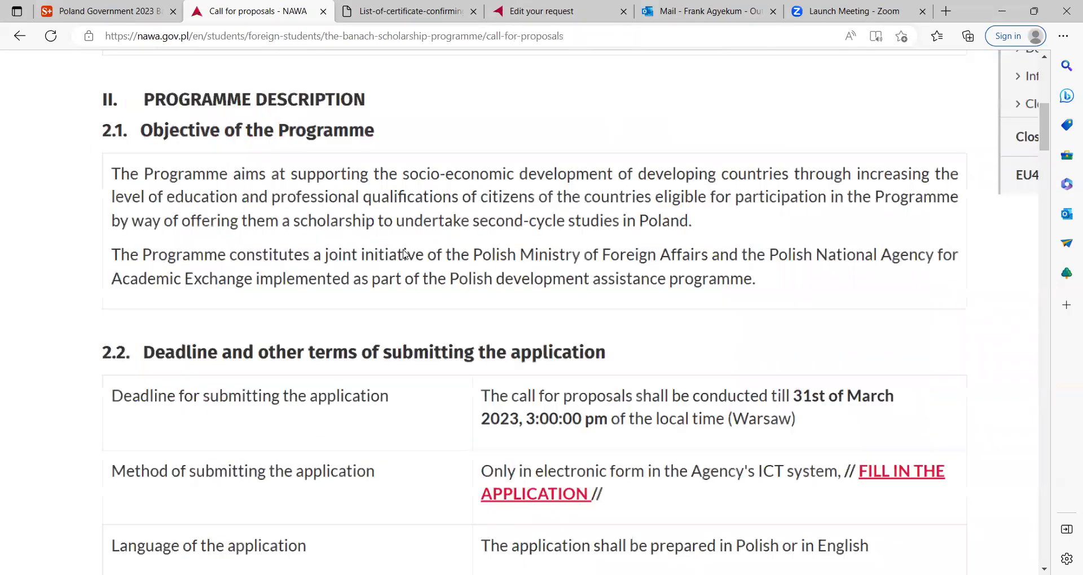
{"action": "scroll", "coordinate": [402, 254], "scroll_direction": "down", "scroll_amount": 1}
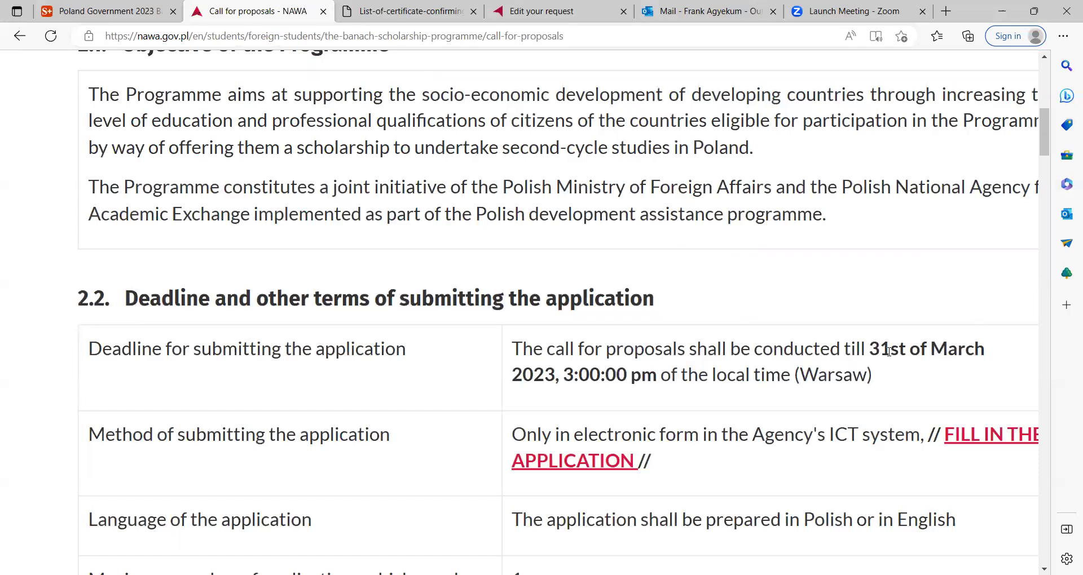
{"action": "left_click_drag", "start_coordinate": [869, 350], "coordinate": [880, 350]}
{"action": "left_click_drag", "start_coordinate": [939, 378], "coordinate": [633, 376]}
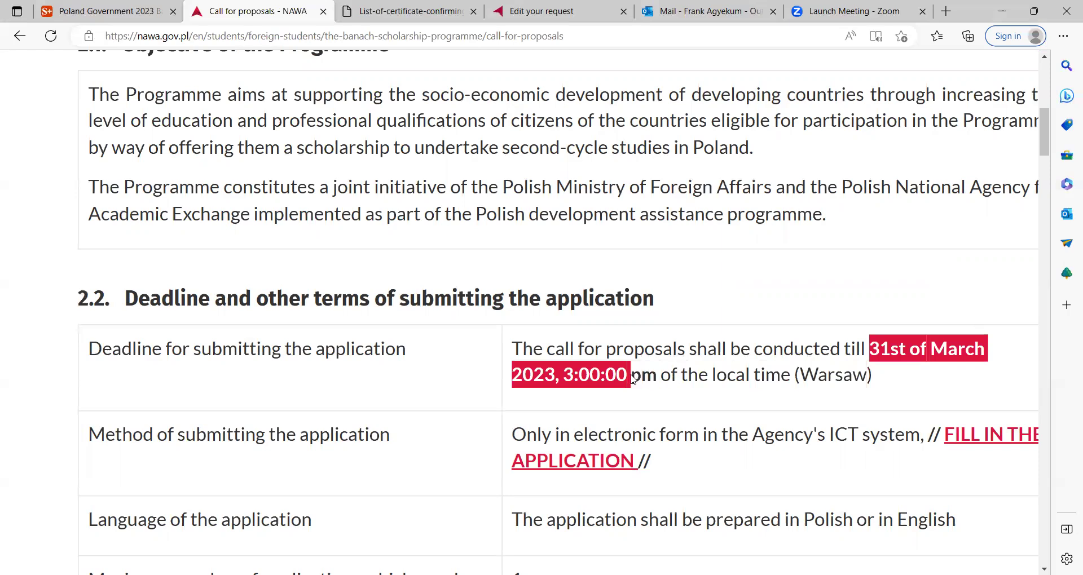
{"action": "left_click", "coordinate": [681, 379]}
Review the submission method, application language and maximum number of applications per applicant in section 2.2.
{"action": "scroll", "coordinate": [680, 386], "scroll_direction": "down", "scroll_amount": 1}
{"action": "scroll", "coordinate": [680, 386], "scroll_direction": "down", "scroll_amount": 1}
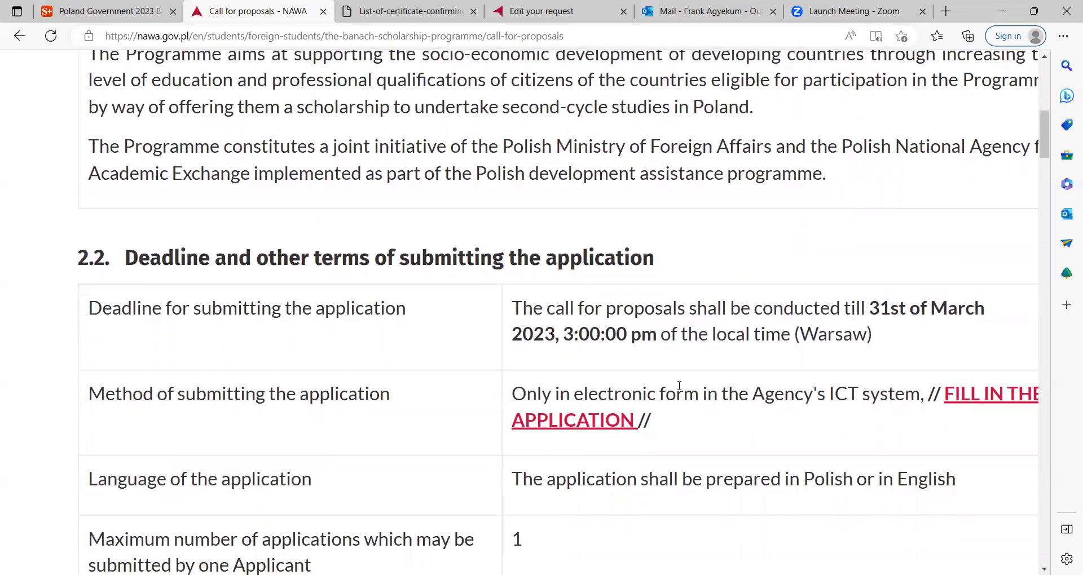
{"action": "scroll", "coordinate": [679, 386], "scroll_direction": "right", "scroll_amount": 1}
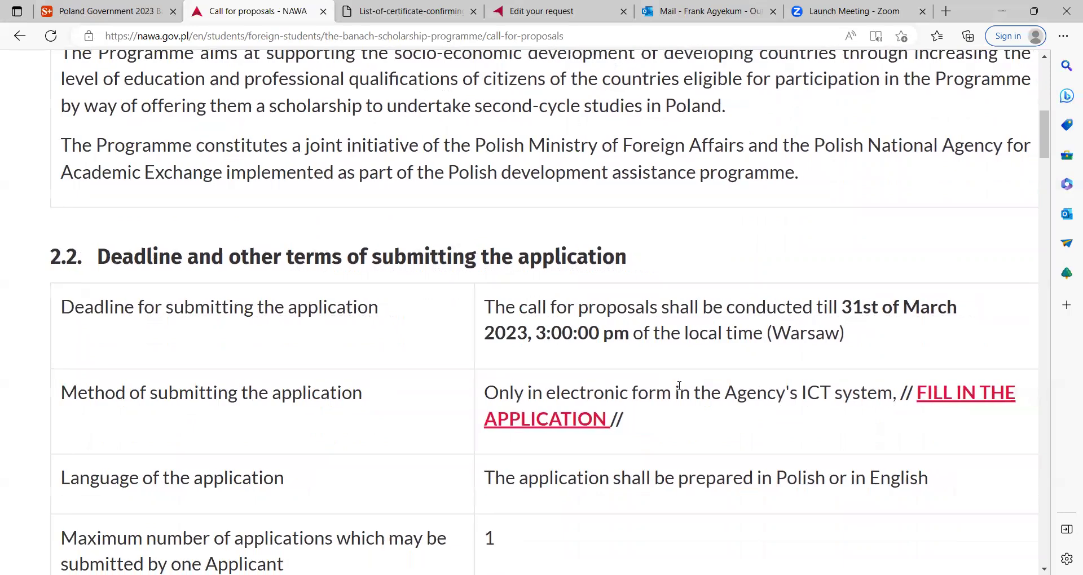
{"action": "scroll", "coordinate": [679, 386], "scroll_direction": "down", "scroll_amount": 1}
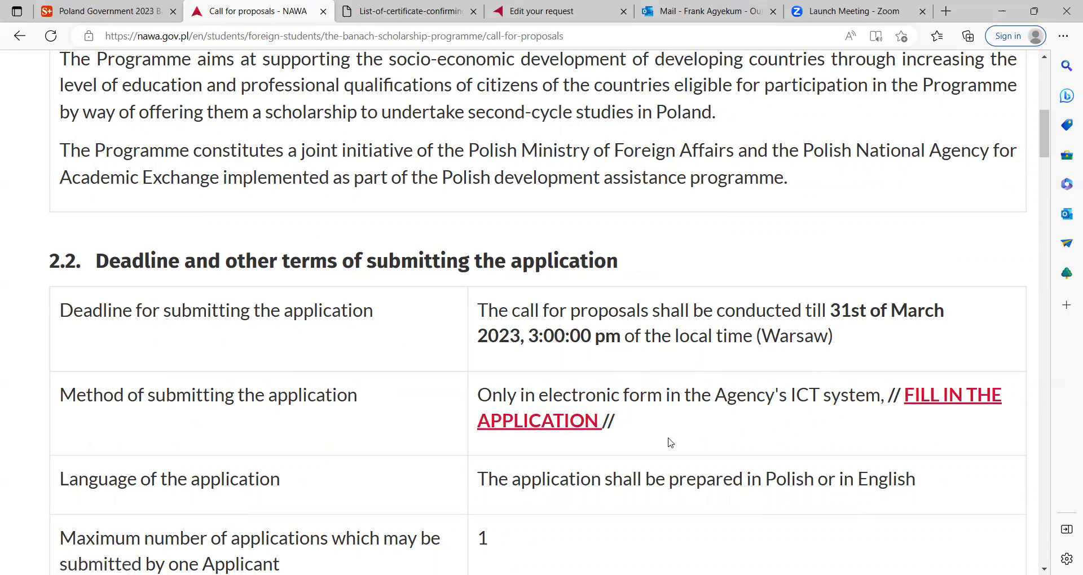
{"action": "scroll", "coordinate": [670, 443], "scroll_direction": "down", "scroll_amount": 1}
{"action": "scroll", "coordinate": [670, 443], "scroll_direction": "down", "scroll_amount": 1}
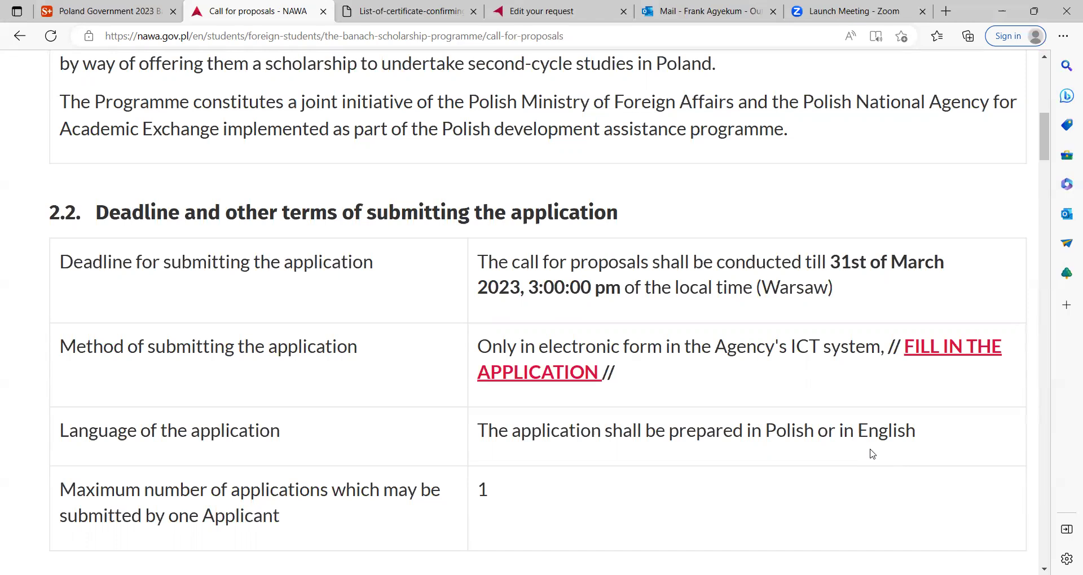
{"action": "scroll", "coordinate": [872, 454], "scroll_direction": "down", "scroll_amount": 3}
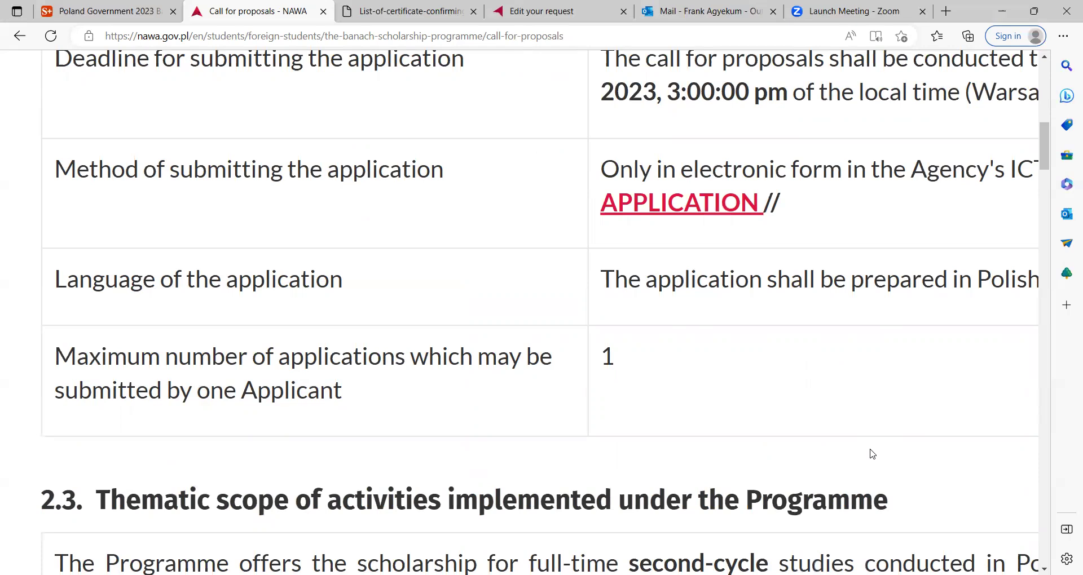
{"action": "scroll", "coordinate": [873, 455], "scroll_direction": "up", "scroll_amount": 1}
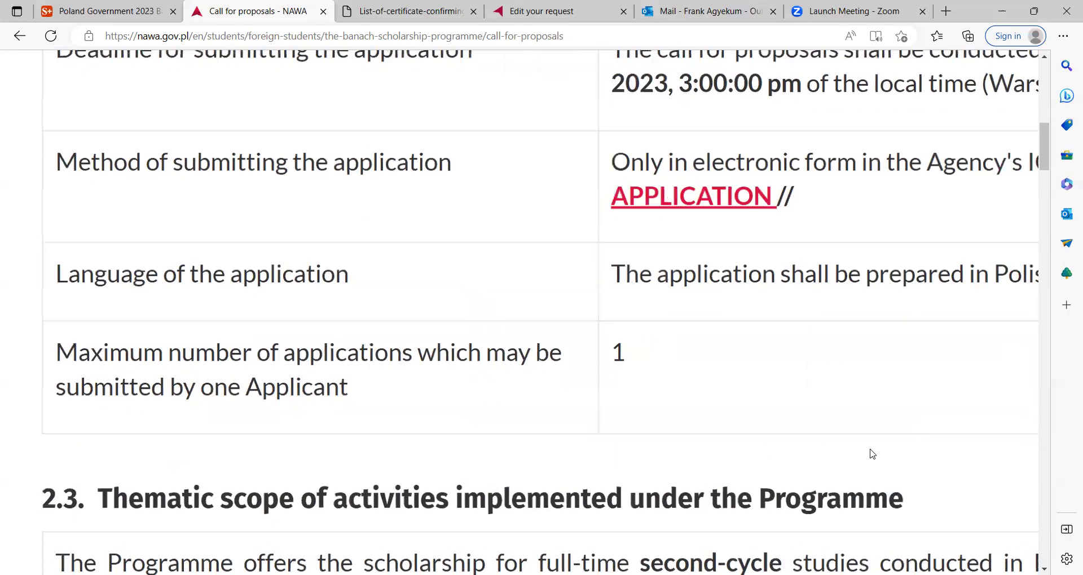
{"action": "scroll", "coordinate": [873, 454], "scroll_direction": "down", "scroll_amount": 2}
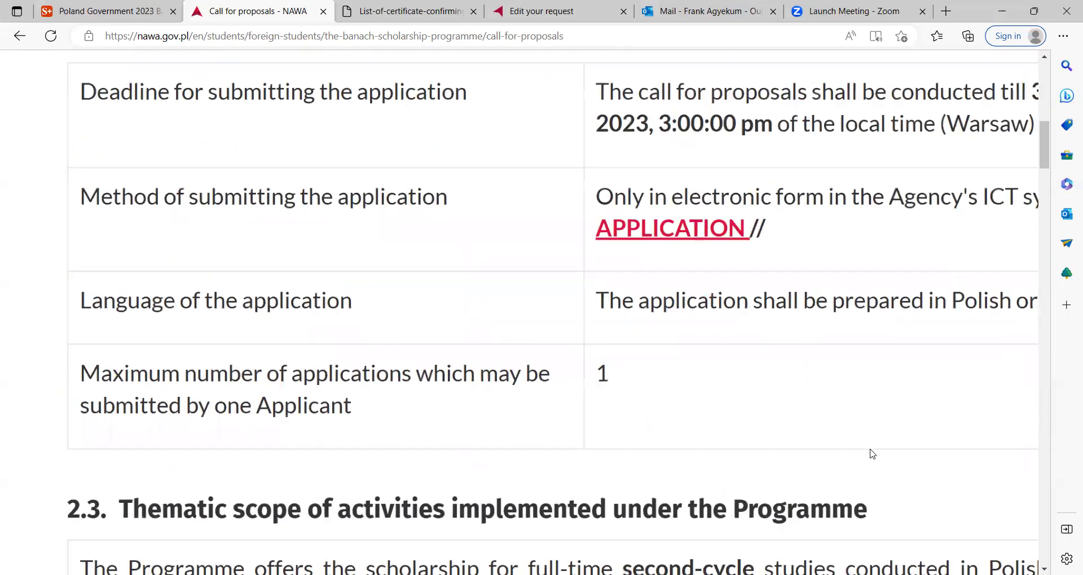
{"action": "scroll", "coordinate": [873, 454], "scroll_direction": "down", "scroll_amount": 1}
{"action": "scroll", "coordinate": [873, 454], "scroll_direction": "up", "scroll_amount": 1}
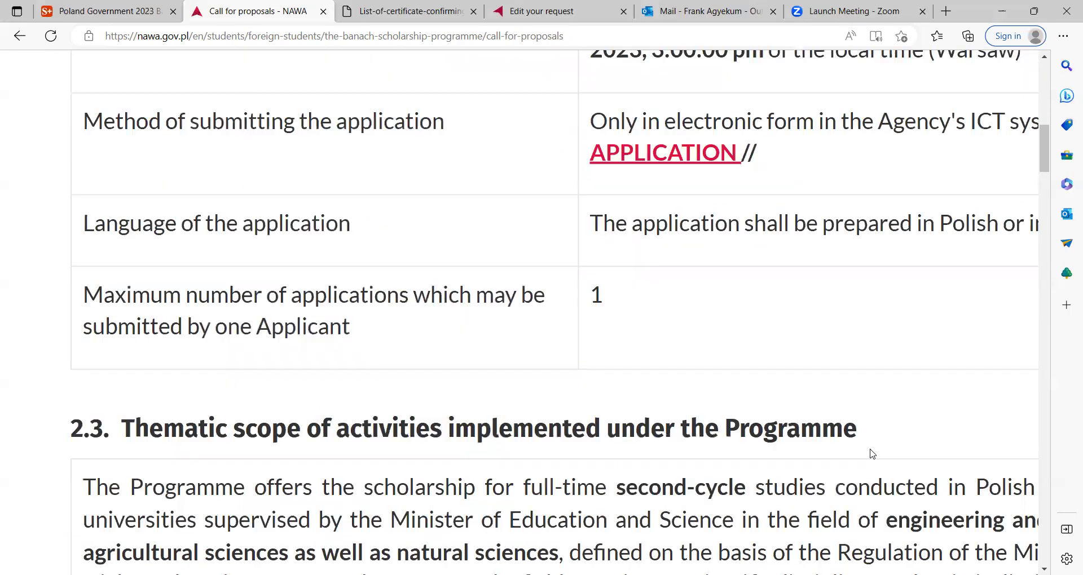
Reduce the page zoom and read section 2.3 on the programme's thematic scope, study paths and preparatory courses.
{"action": "scroll", "coordinate": [873, 454], "scroll_direction": "down", "scroll_amount": 3}
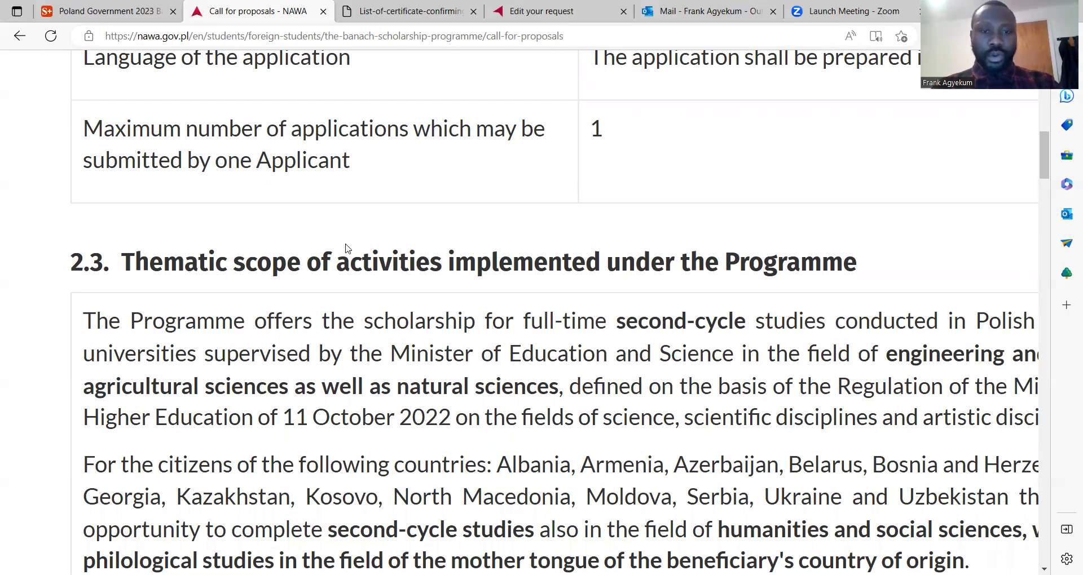
{"action": "scroll", "coordinate": [347, 248], "scroll_direction": "down", "scroll_amount": 1}
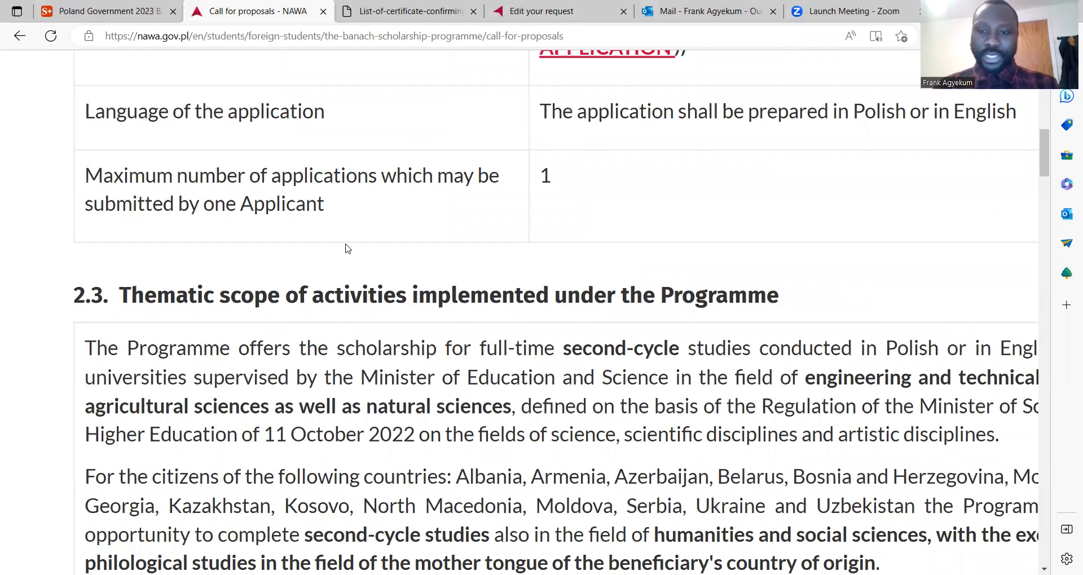
{"action": "scroll", "coordinate": [347, 248], "scroll_direction": "down", "scroll_amount": 1}
{"action": "scroll", "coordinate": [347, 248], "scroll_direction": "down", "scroll_amount": 1}
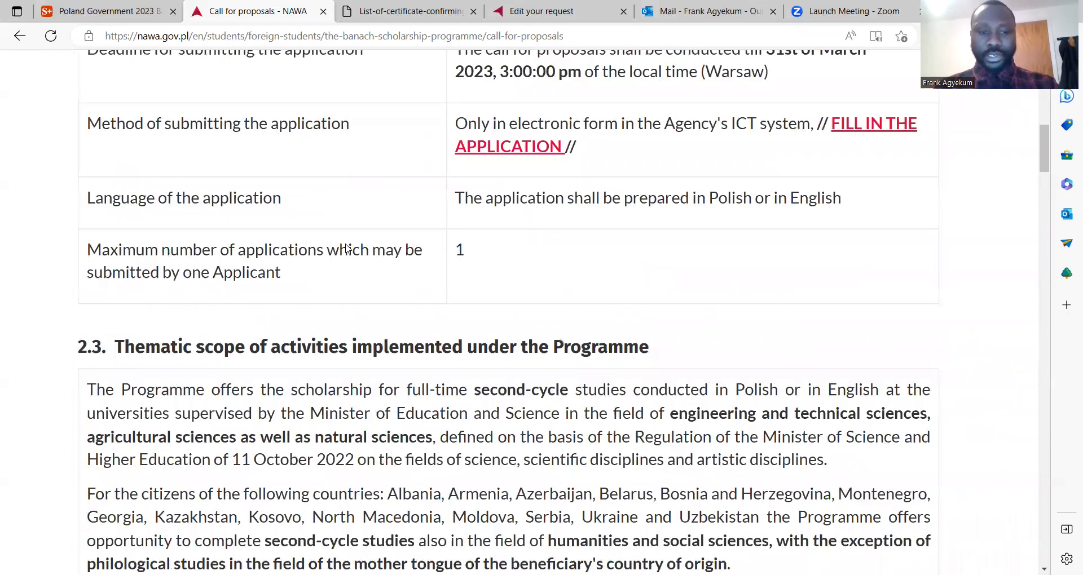
{"action": "scroll", "coordinate": [347, 249], "scroll_direction": "down", "scroll_amount": 4}
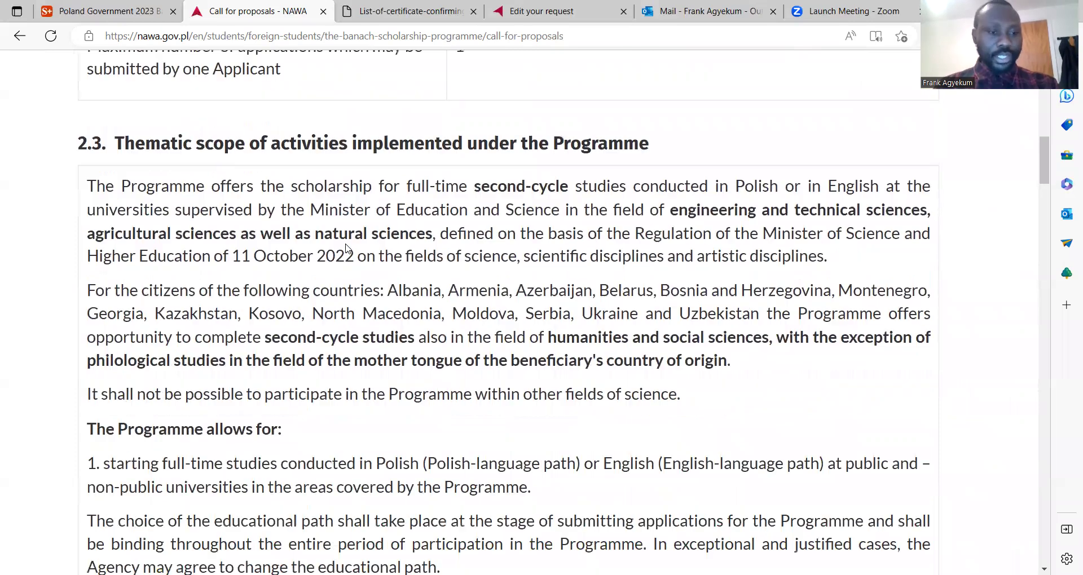
{"action": "scroll", "coordinate": [347, 248], "scroll_direction": "down", "scroll_amount": 3}
{"action": "scroll", "coordinate": [347, 248], "scroll_direction": "down", "scroll_amount": 3}
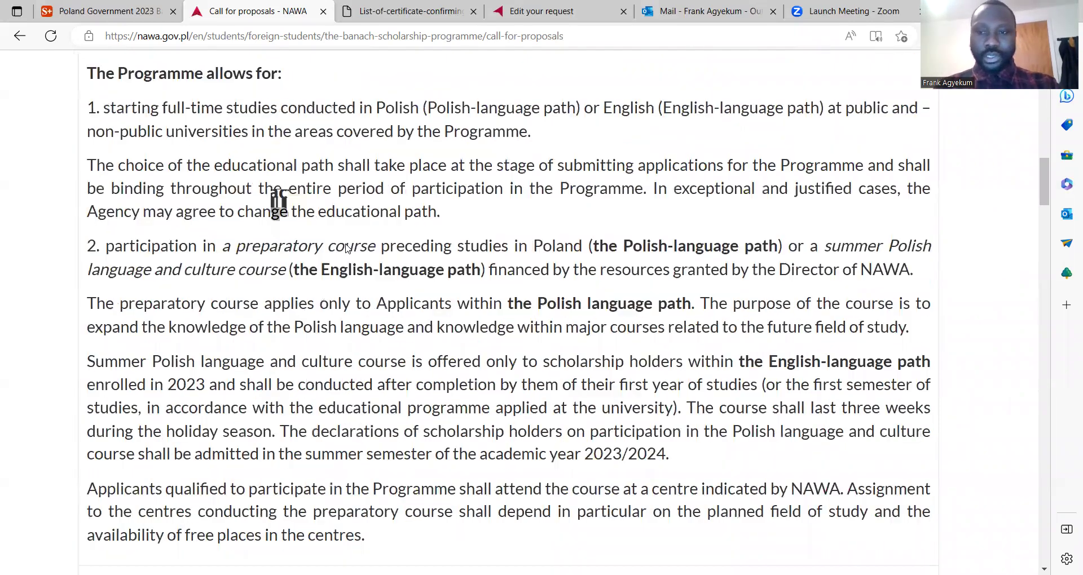
Go to section 2.4 Eligible Applicants, enlarge the page text and highlight the list of countries whose citizens may apply.
{"action": "scroll", "coordinate": [347, 248], "scroll_direction": "down", "scroll_amount": 5}
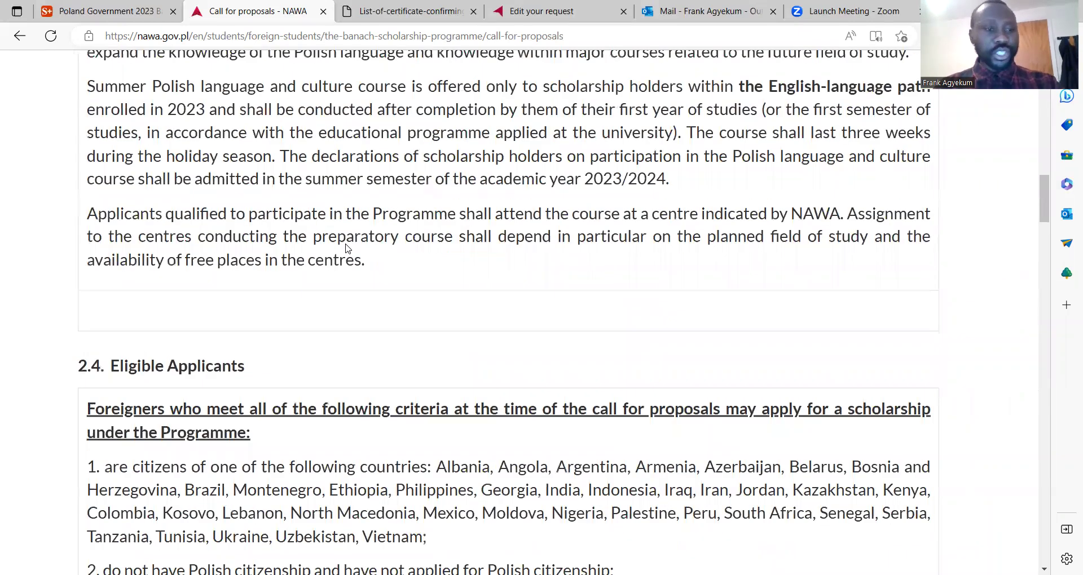
{"action": "scroll", "coordinate": [347, 248], "scroll_direction": "down", "scroll_amount": 3}
{"action": "scroll", "coordinate": [346, 248], "scroll_direction": "up", "scroll_amount": 1}
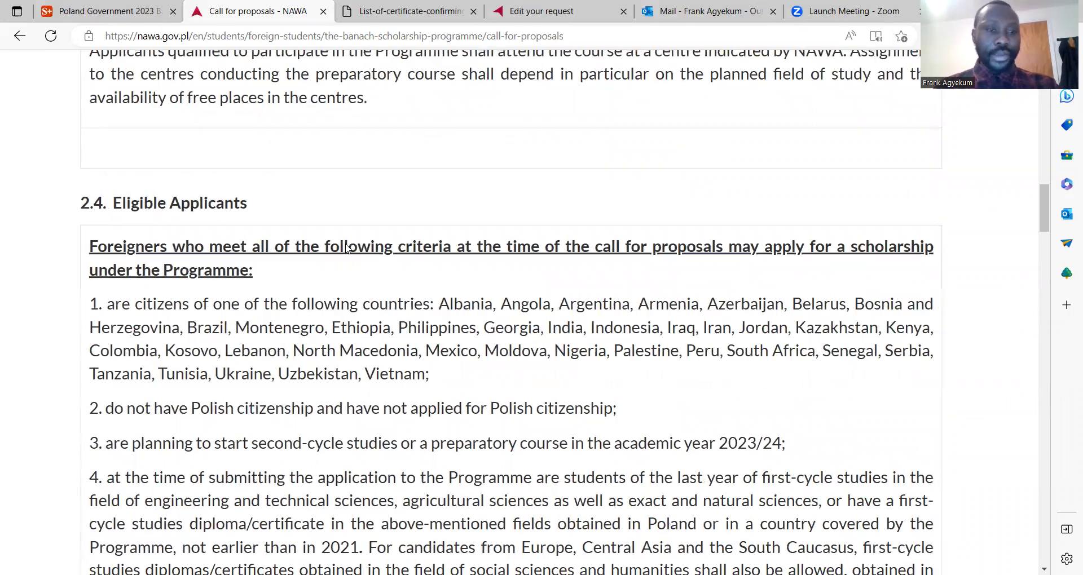
{"action": "scroll", "coordinate": [347, 248], "scroll_direction": "up", "scroll_amount": 1}
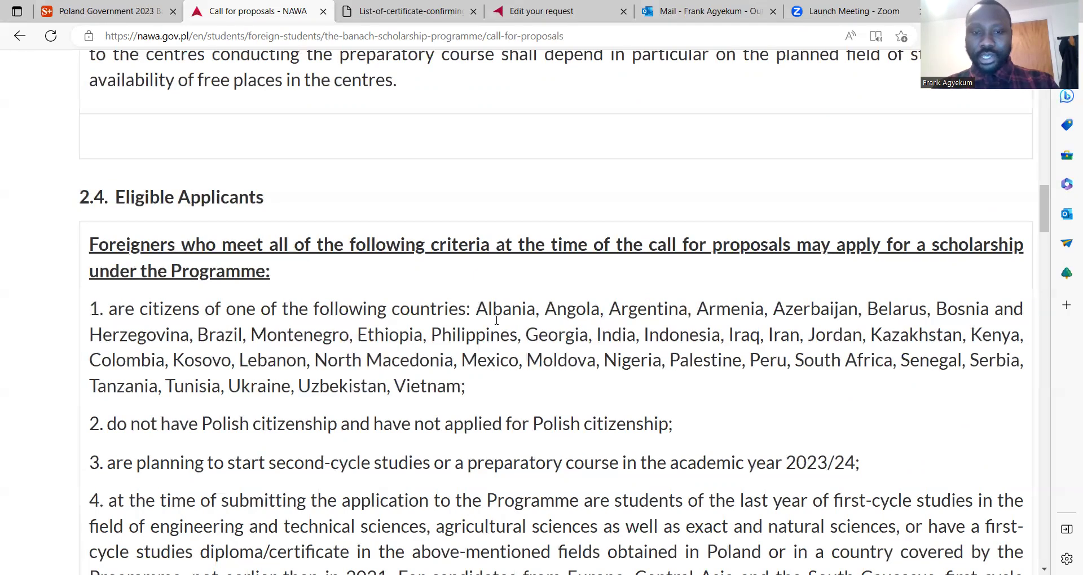
{"action": "left_click_drag", "start_coordinate": [496, 320], "coordinate": [527, 387]}
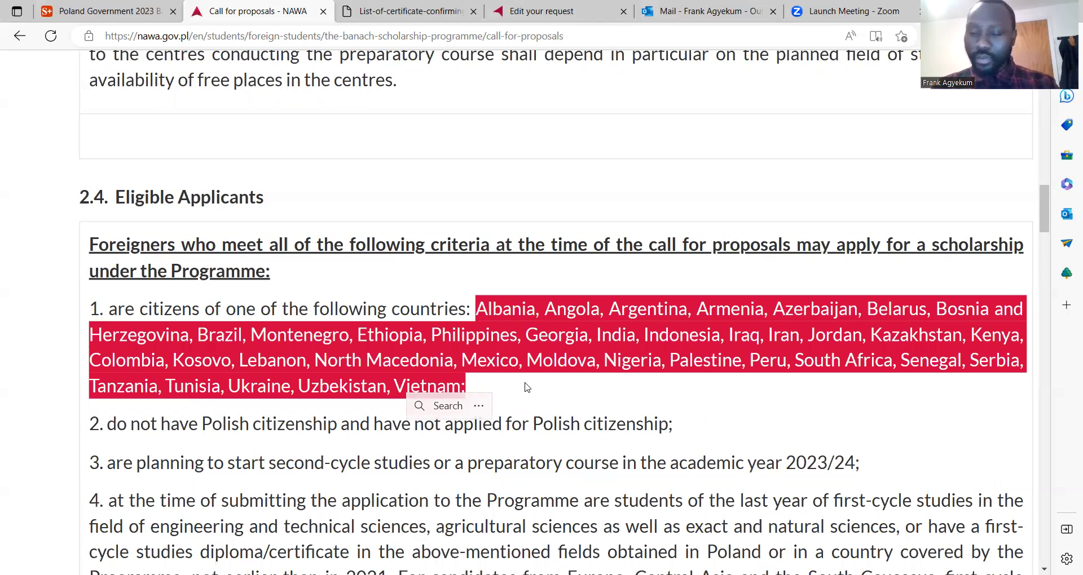
Read the remaining eligibility criteria in section 2.4, covering citizenship, study stage, diplomas and the Polish or English language level.
{"action": "scroll", "coordinate": [526, 387], "scroll_direction": "down", "scroll_amount": 1}
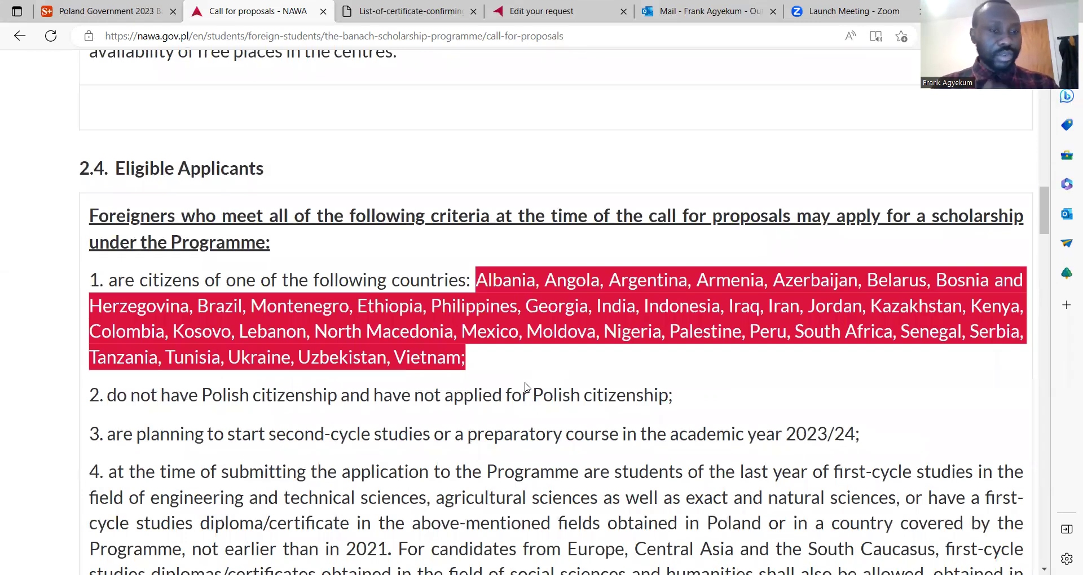
{"action": "scroll", "coordinate": [525, 387], "scroll_direction": "down", "scroll_amount": 1}
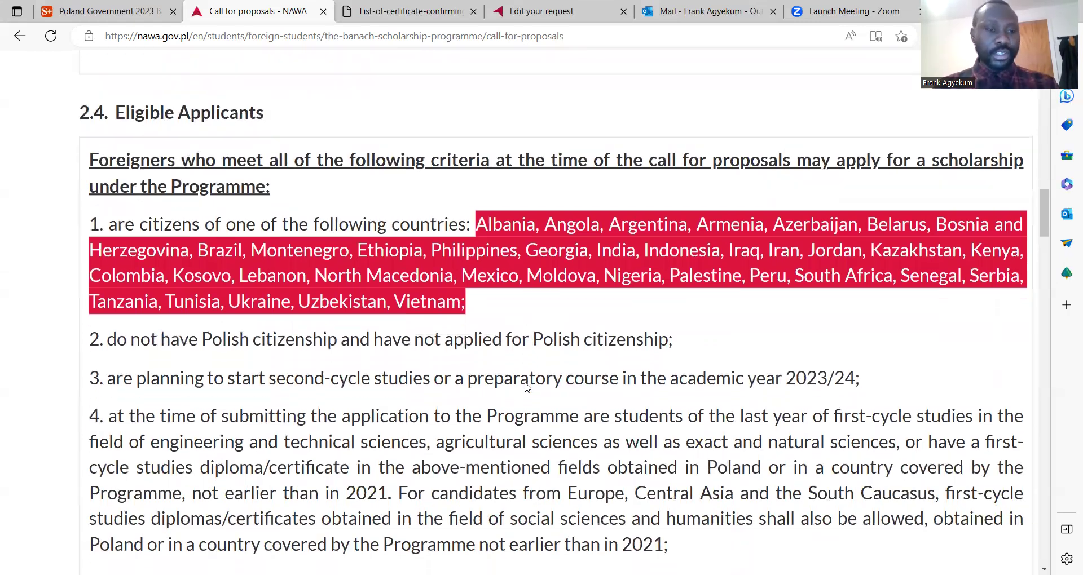
{"action": "scroll", "coordinate": [527, 387], "scroll_direction": "down", "scroll_amount": 4}
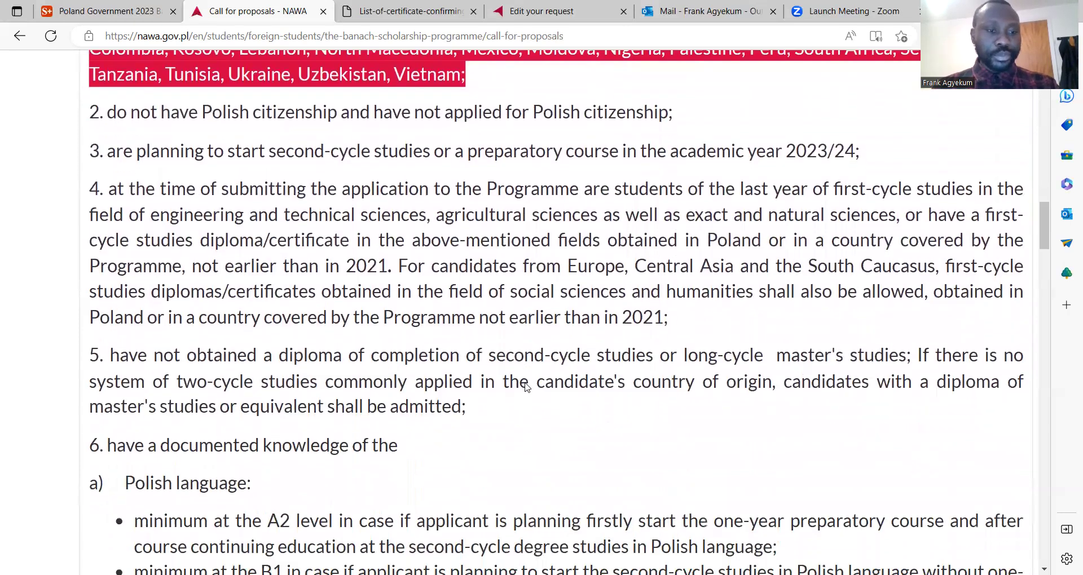
{"action": "scroll", "coordinate": [526, 387], "scroll_direction": "down", "scroll_amount": 4}
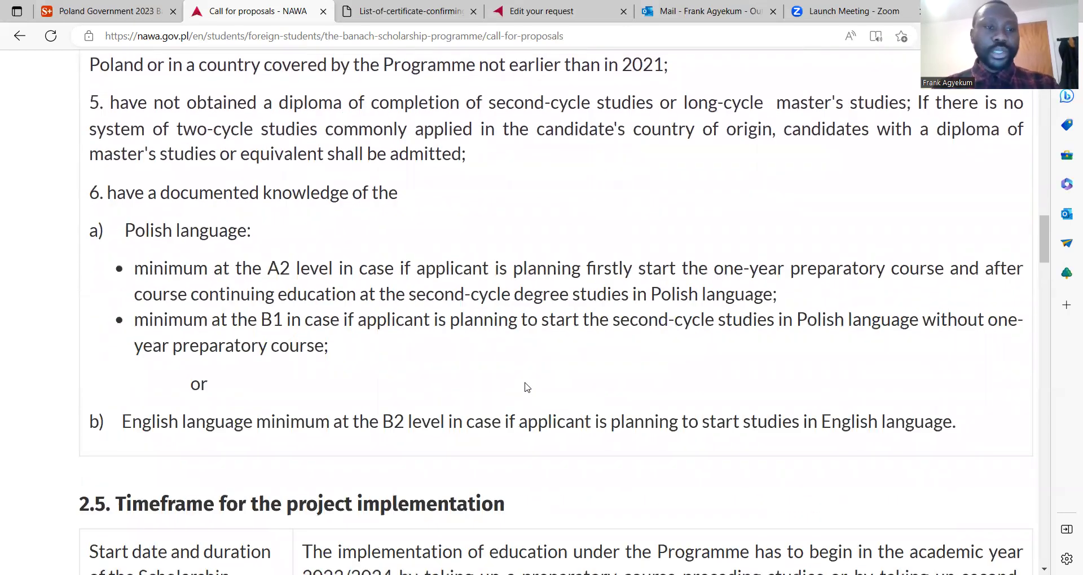
{"action": "scroll", "coordinate": [526, 387], "scroll_direction": "right", "scroll_amount": 1}
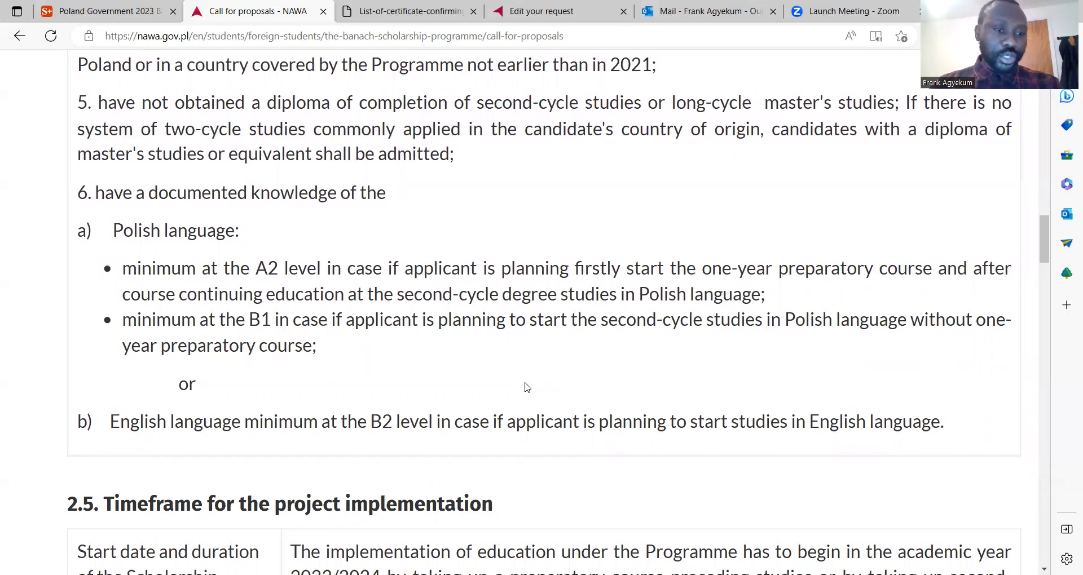
Examine section 2.5 on the scholarship timeframe and section 2.6 on formal and substantive assessment, adjusting the page zoom for readability.
{"action": "scroll", "coordinate": [526, 387], "scroll_direction": "down", "scroll_amount": 4}
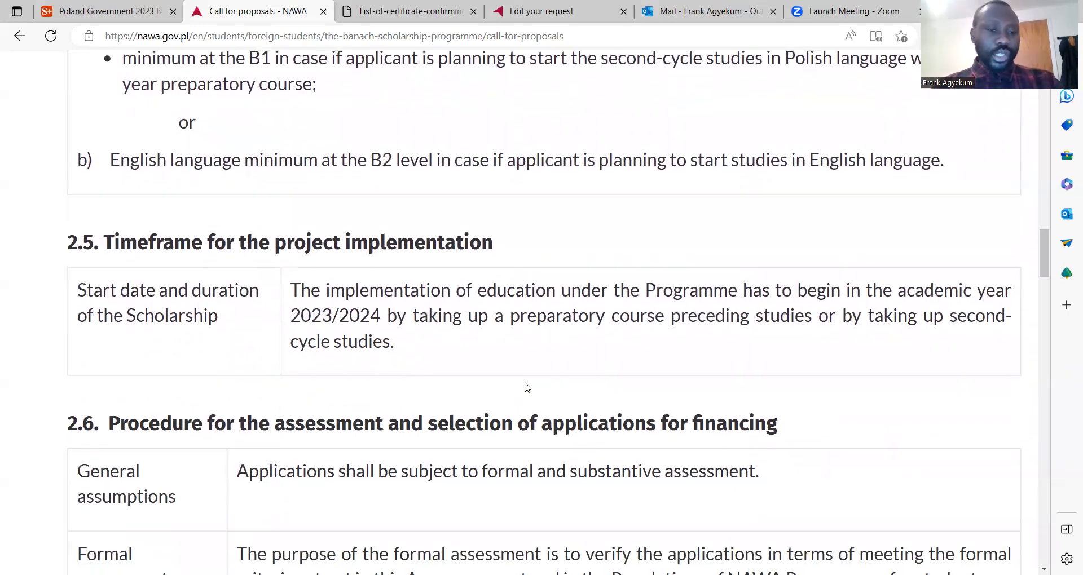
{"action": "key", "text": "ctrl+plus"}
{"action": "key", "text": "ctrl+minus"}
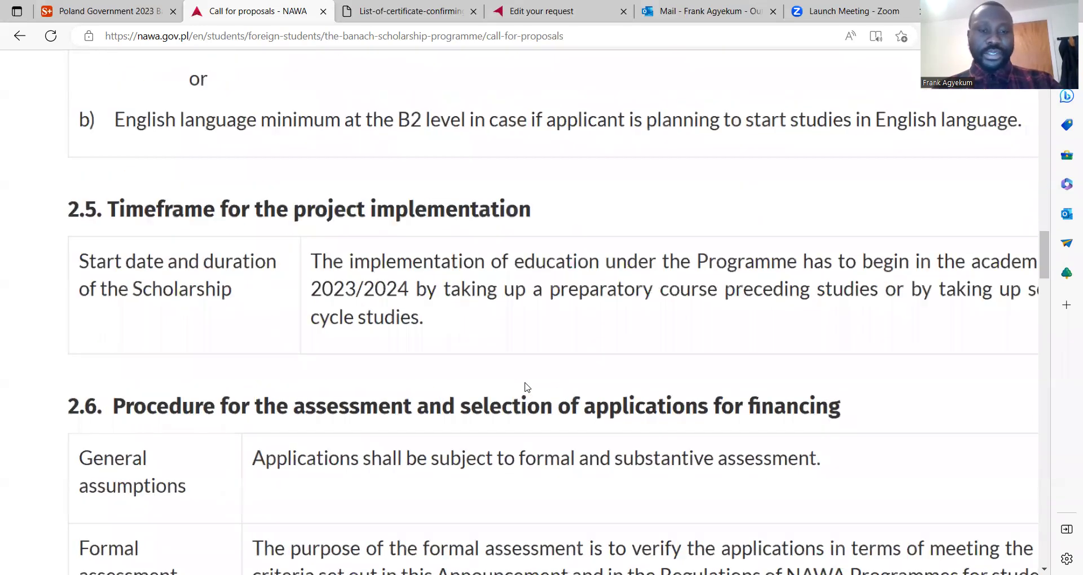
{"action": "key", "text": "ctrl+plus"}
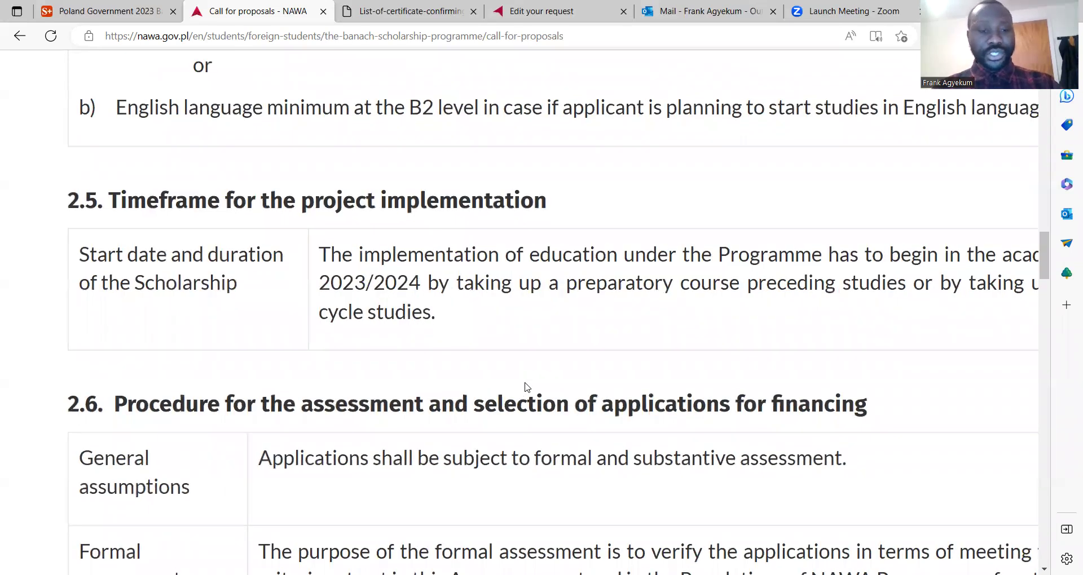
{"action": "scroll", "coordinate": [526, 387], "scroll_direction": "down", "scroll_amount": 2}
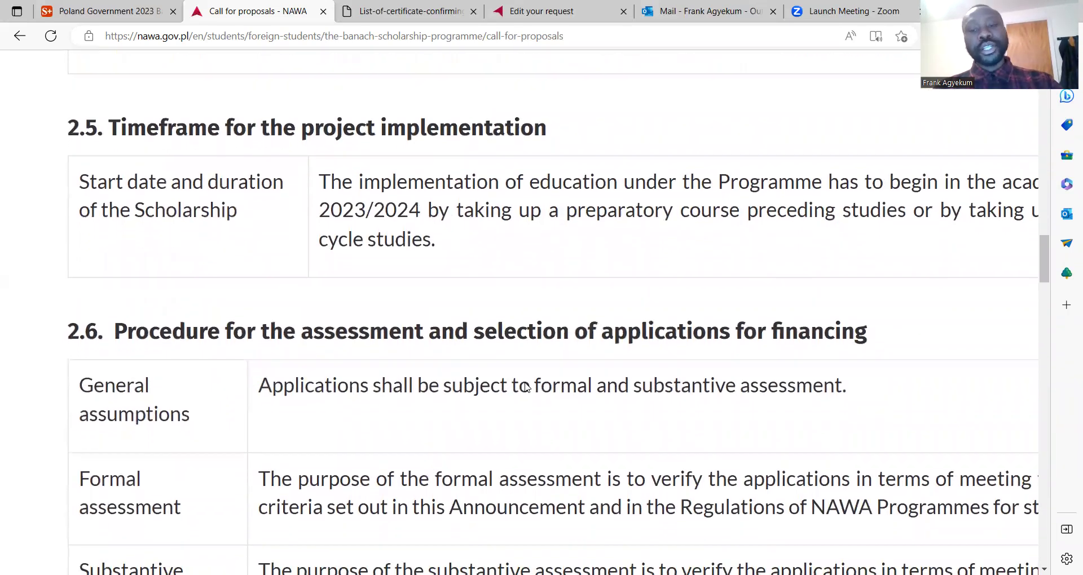
{"action": "scroll", "coordinate": [526, 387], "scroll_direction": "down", "scroll_amount": 1}
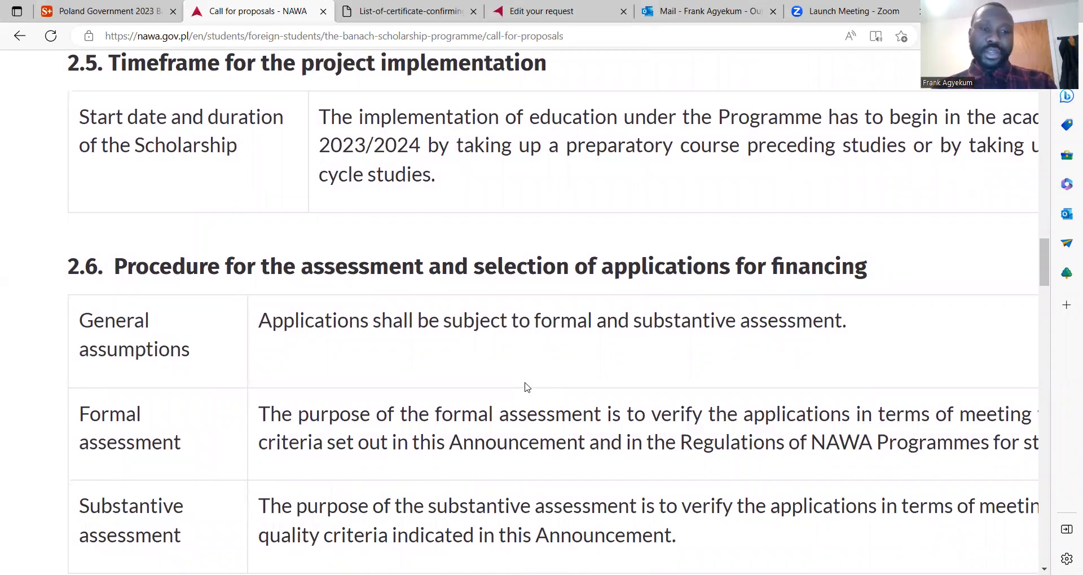
{"action": "key", "text": "ctrl+minus"}
{"action": "key", "text": "ctrl+minus"}
{"action": "key", "text": "ctrl+minus"}
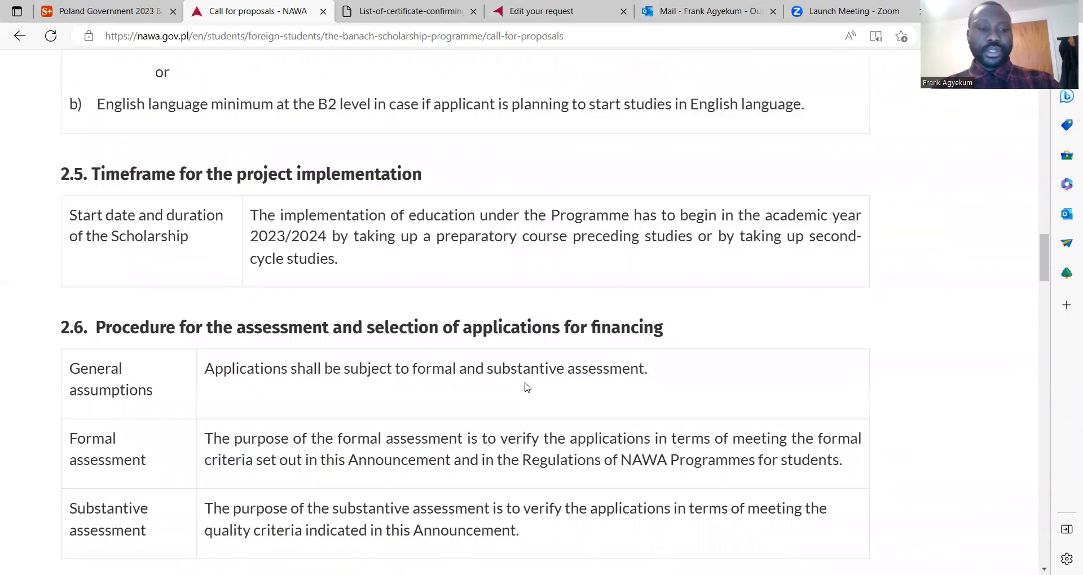
{"action": "scroll", "coordinate": [527, 388], "scroll_direction": "down", "scroll_amount": 3}
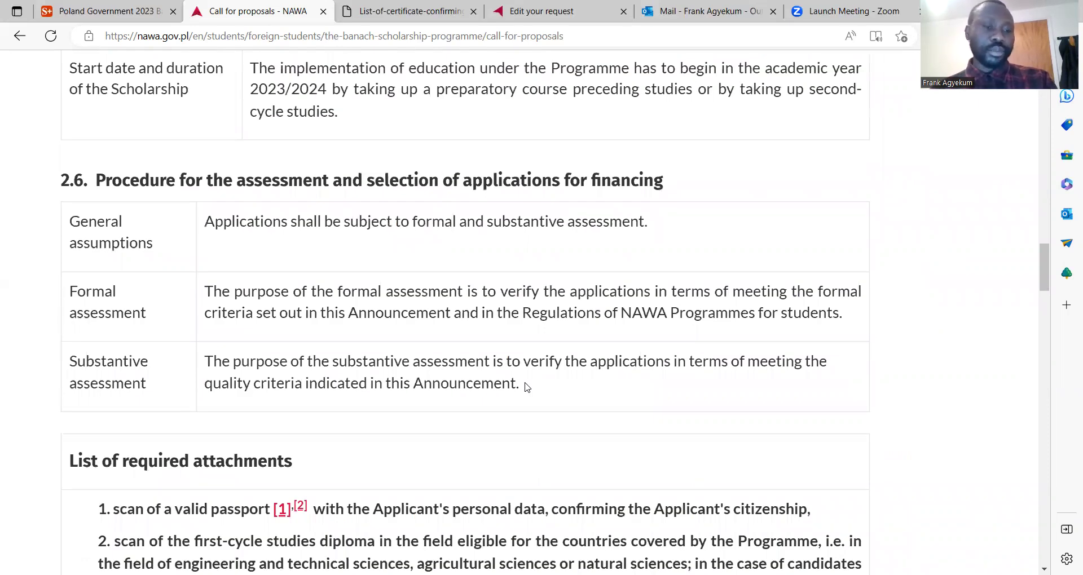
{"action": "scroll", "coordinate": [526, 387], "scroll_direction": "down", "scroll_amount": 2}
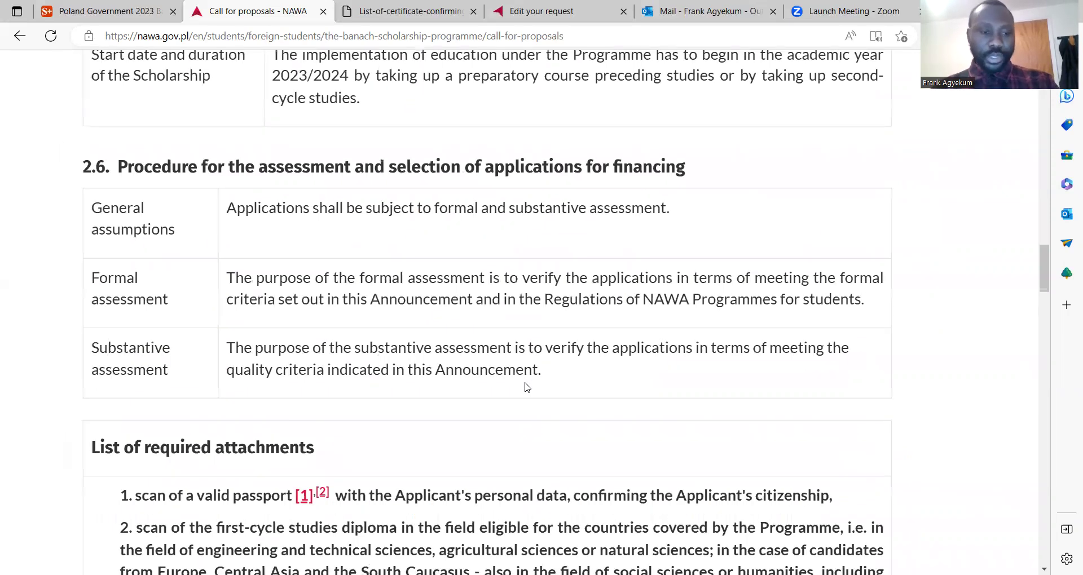
Review the first two items in the list of required attachments, the passport scan and the first-cycle diploma scan.
{"action": "scroll", "coordinate": [527, 387], "scroll_direction": "down", "scroll_amount": 1}
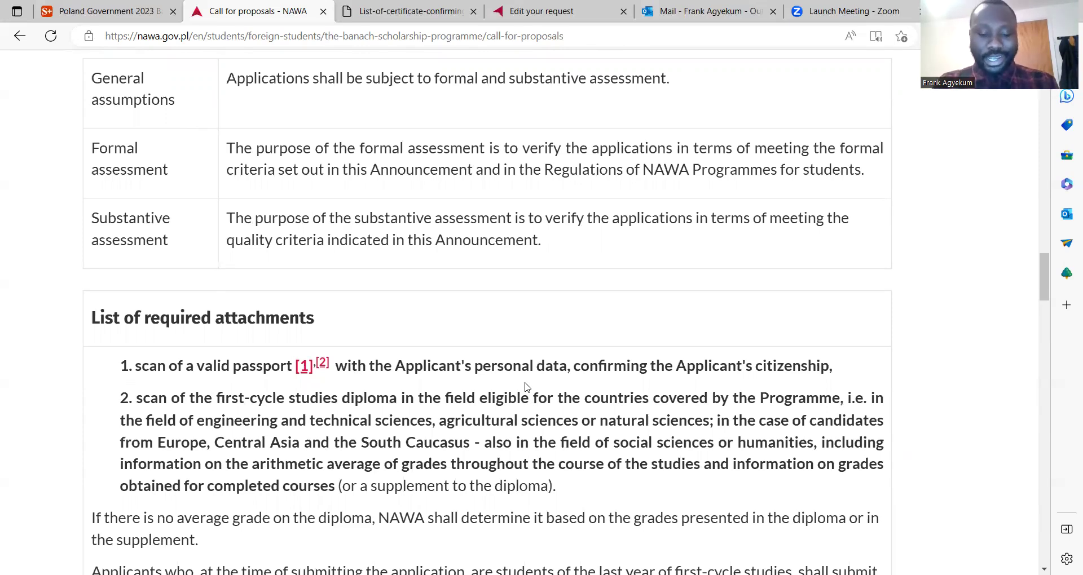
{"action": "scroll", "coordinate": [527, 388], "scroll_direction": "down", "scroll_amount": 5}
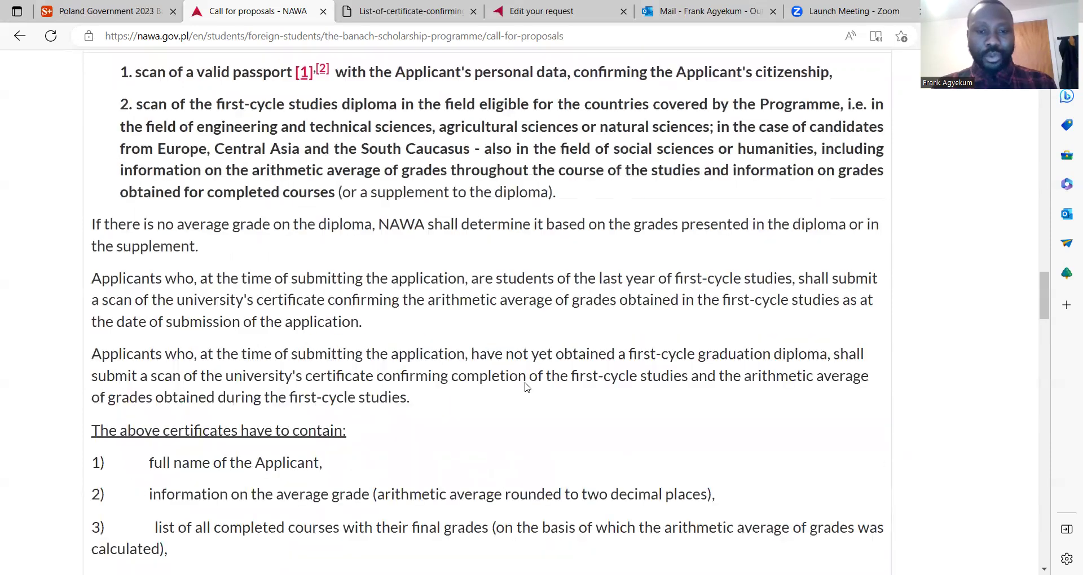
{"action": "scroll", "coordinate": [527, 388], "scroll_direction": "down", "scroll_amount": 3}
{"action": "scroll", "coordinate": [527, 388], "scroll_direction": "up", "scroll_amount": 5}
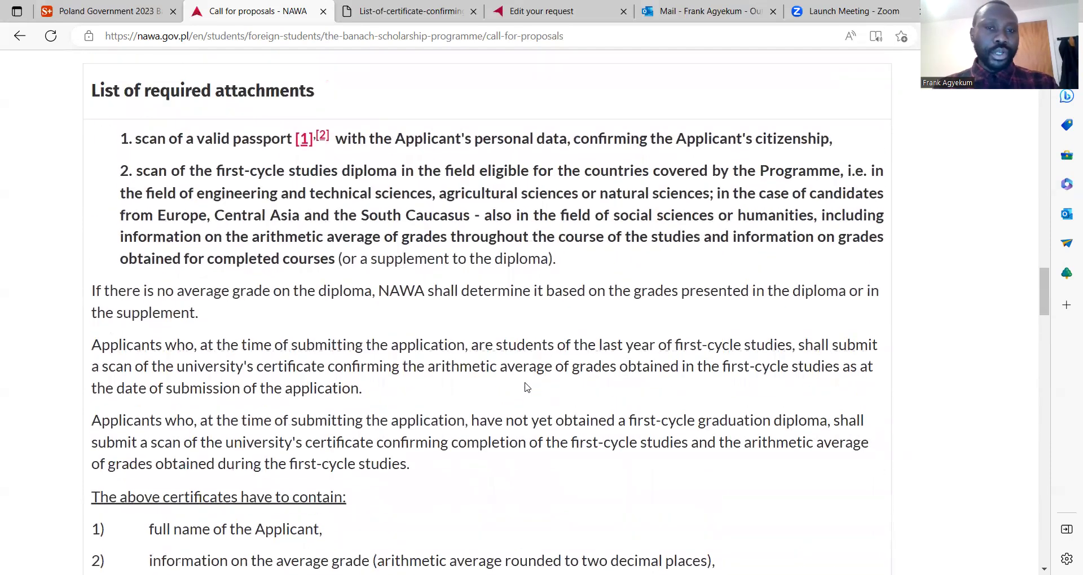
{"action": "scroll", "coordinate": [527, 388], "scroll_direction": "up", "scroll_amount": 1}
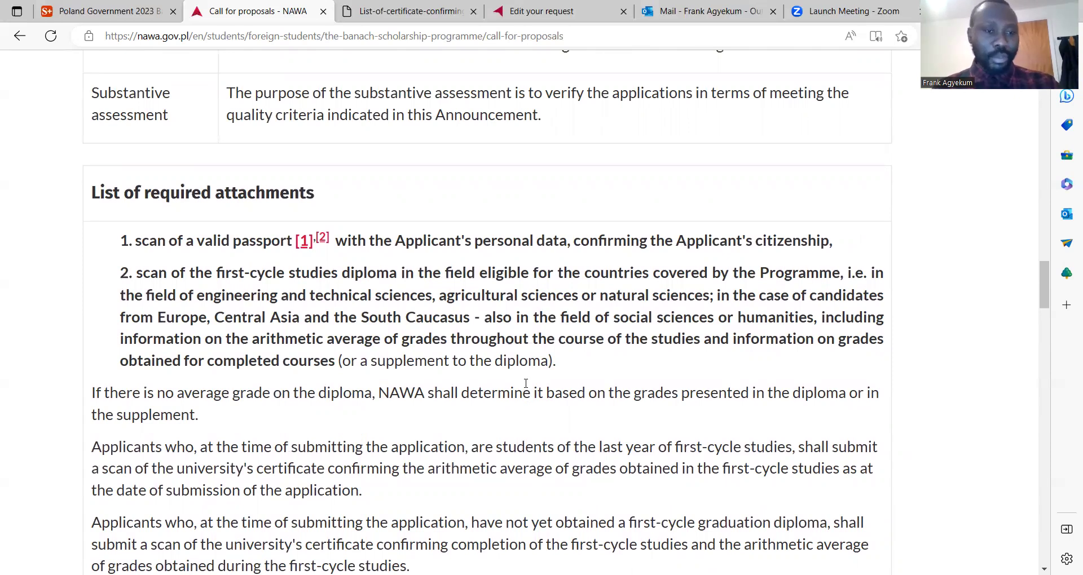
{"action": "scroll", "coordinate": [526, 384], "scroll_direction": "right", "scroll_amount": 1}
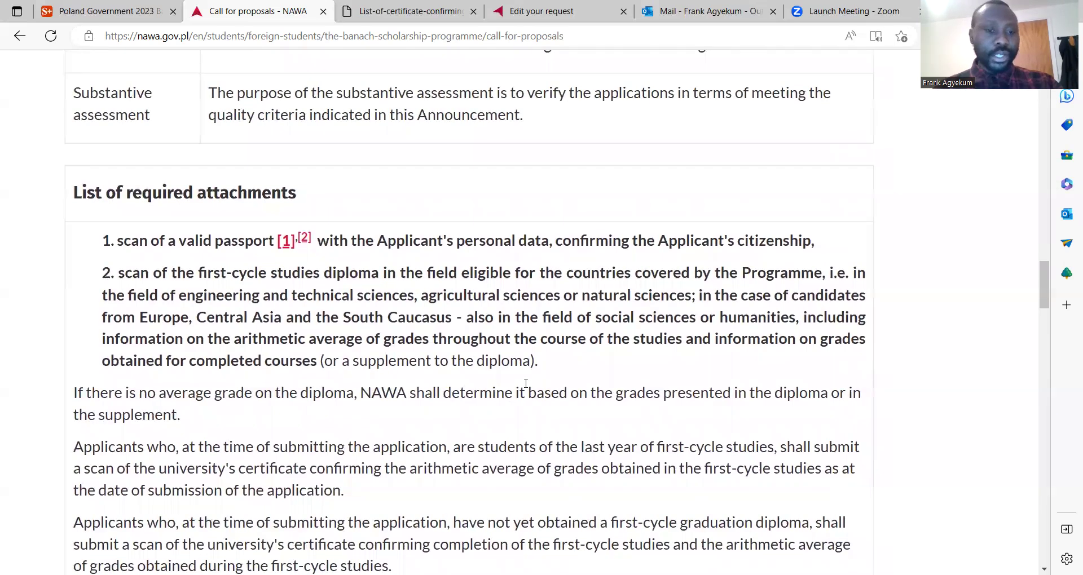
Read what the university certificates must contain and highlight the sentence "Model certificate is attached to this Announcement".
{"action": "scroll", "coordinate": [525, 384], "scroll_direction": "down", "scroll_amount": 1}
{"action": "scroll", "coordinate": [526, 384], "scroll_direction": "down", "scroll_amount": 3}
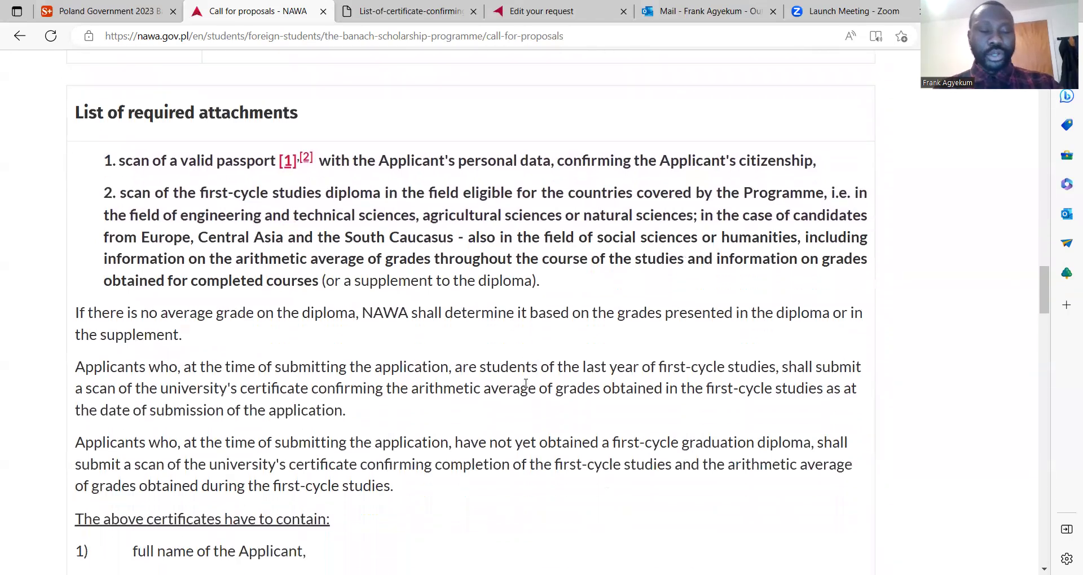
{"action": "scroll", "coordinate": [526, 384], "scroll_direction": "down", "scroll_amount": 1}
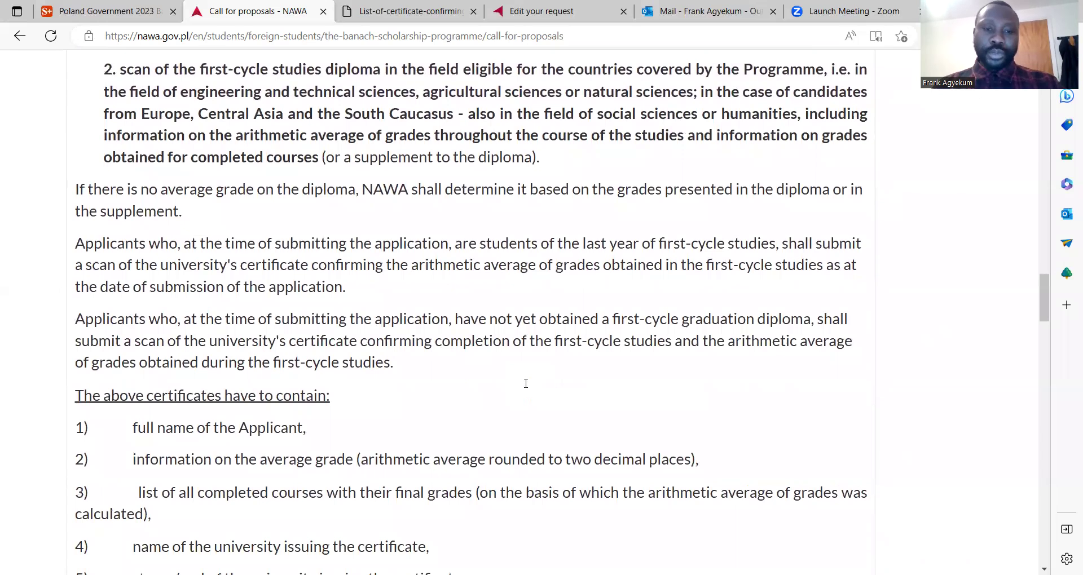
{"action": "scroll", "coordinate": [526, 384], "scroll_direction": "down", "scroll_amount": 1}
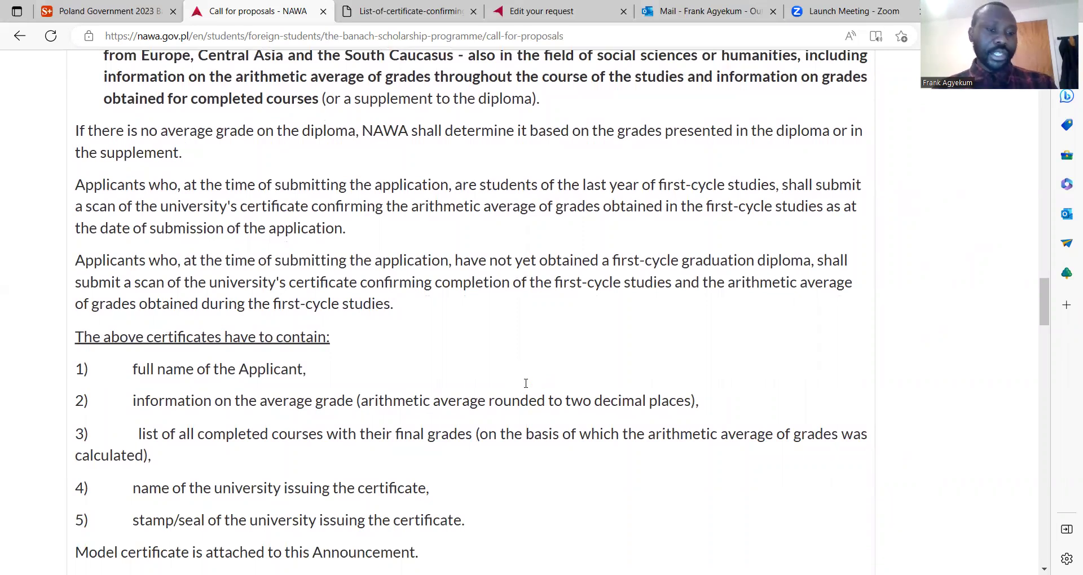
{"action": "scroll", "coordinate": [526, 384], "scroll_direction": "down", "scroll_amount": 3}
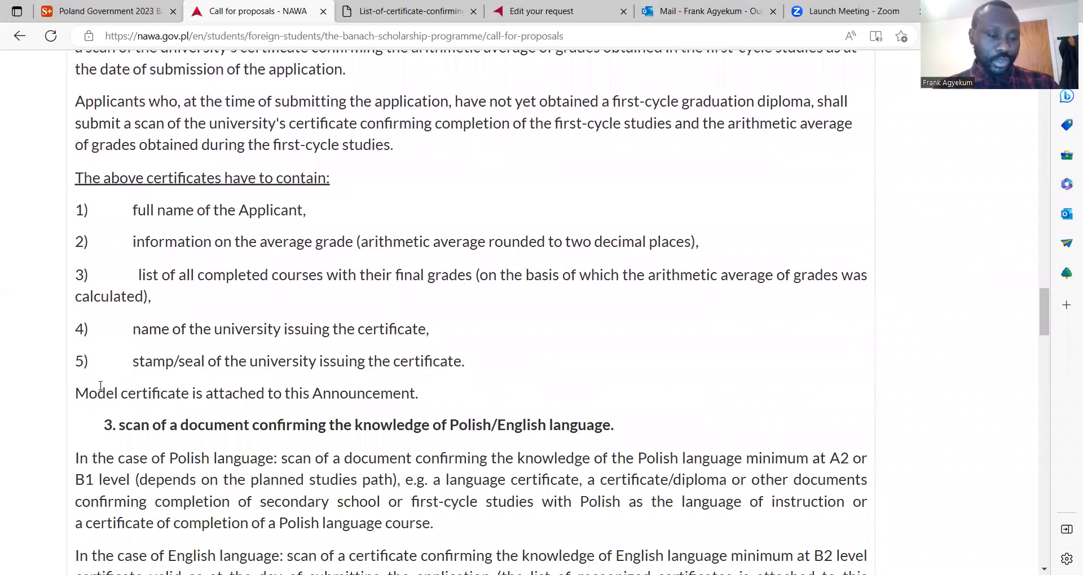
{"action": "left_click_drag", "start_coordinate": [76, 392], "coordinate": [414, 387]}
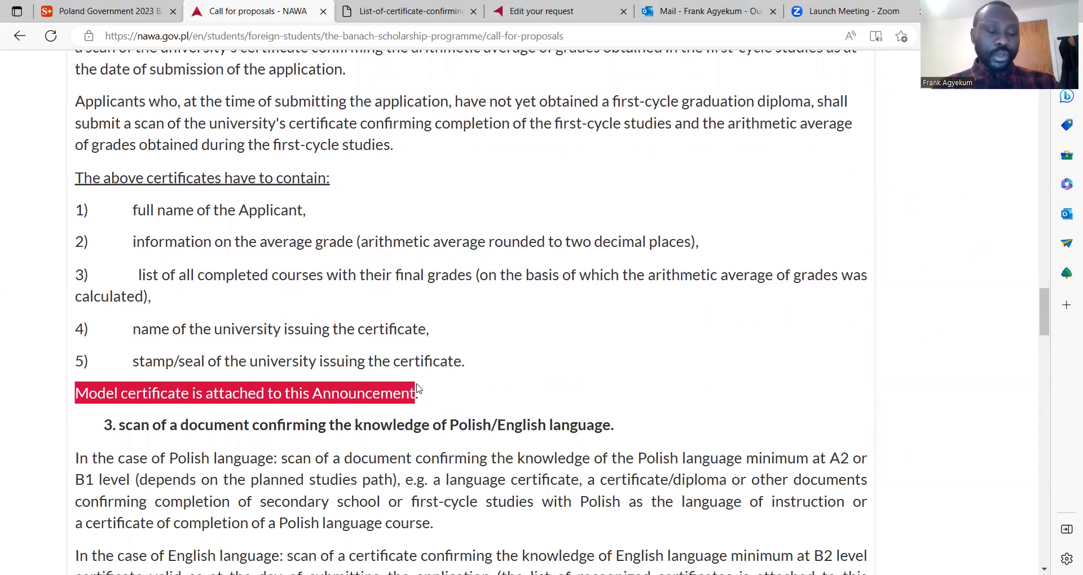
{"action": "left_click_drag", "start_coordinate": [417, 388], "coordinate": [417, 388]}
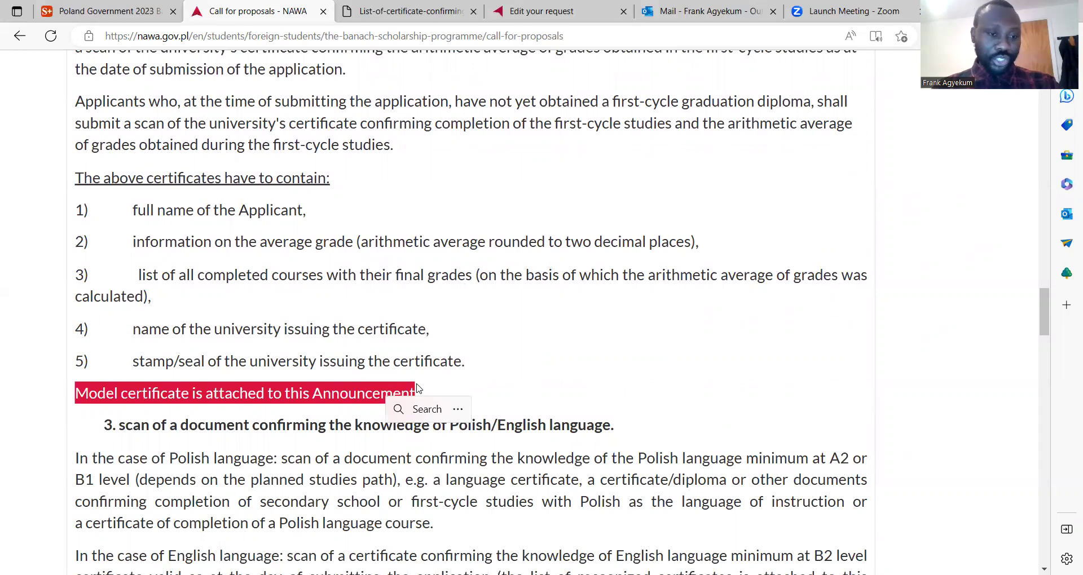
Review attachment items 3 and 4 on proof of Polish/English knowledge and recommendation letters, including the translation rules.
{"action": "scroll", "coordinate": [418, 388], "scroll_direction": "down", "scroll_amount": 1}
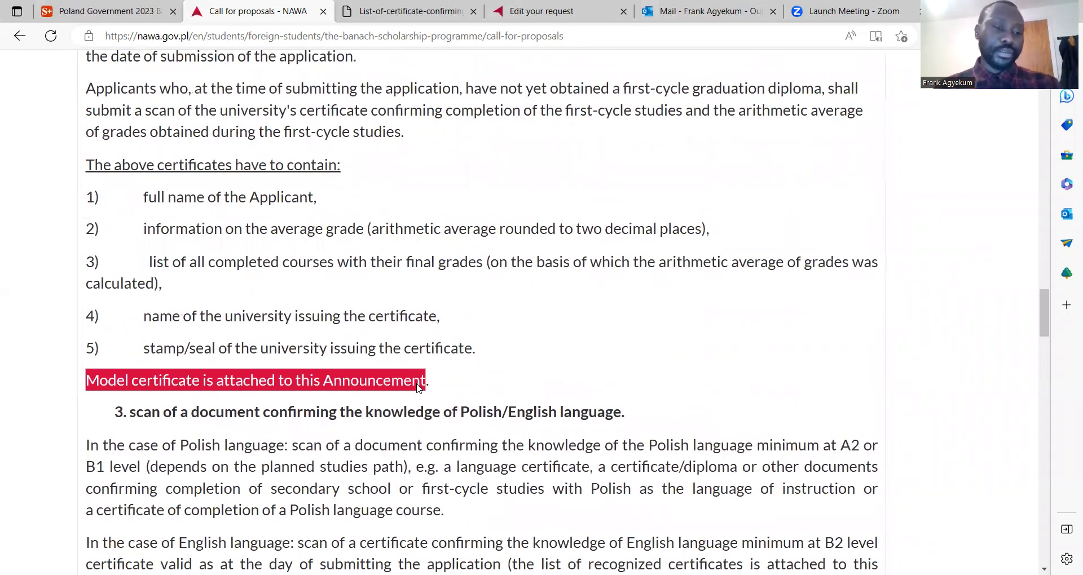
{"action": "scroll", "coordinate": [418, 389], "scroll_direction": "down", "scroll_amount": 2}
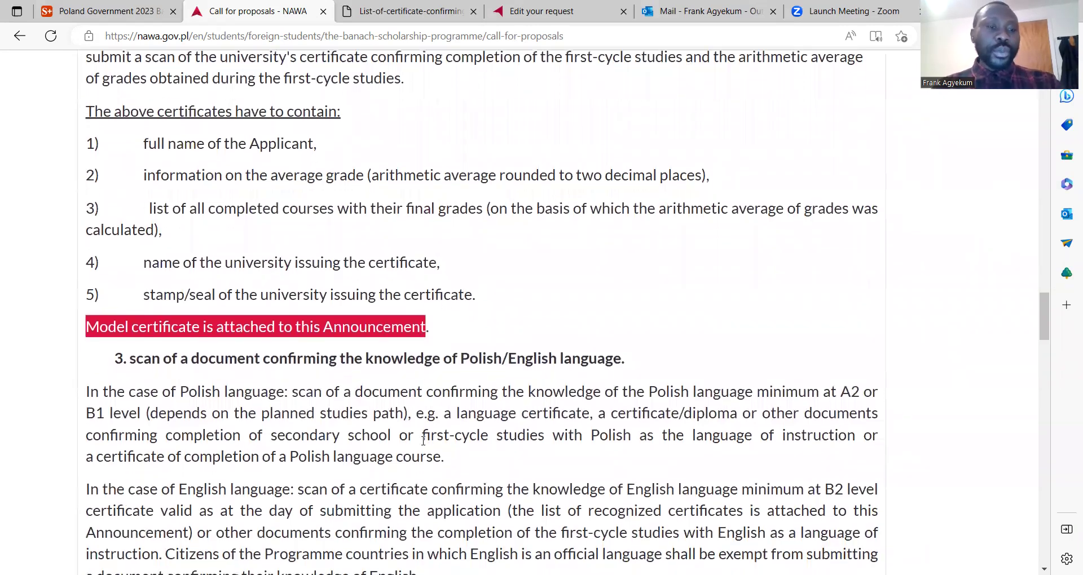
{"action": "scroll", "coordinate": [418, 388], "scroll_direction": "down", "scroll_amount": 4}
{"action": "scroll", "coordinate": [423, 440], "scroll_direction": "down", "scroll_amount": 2}
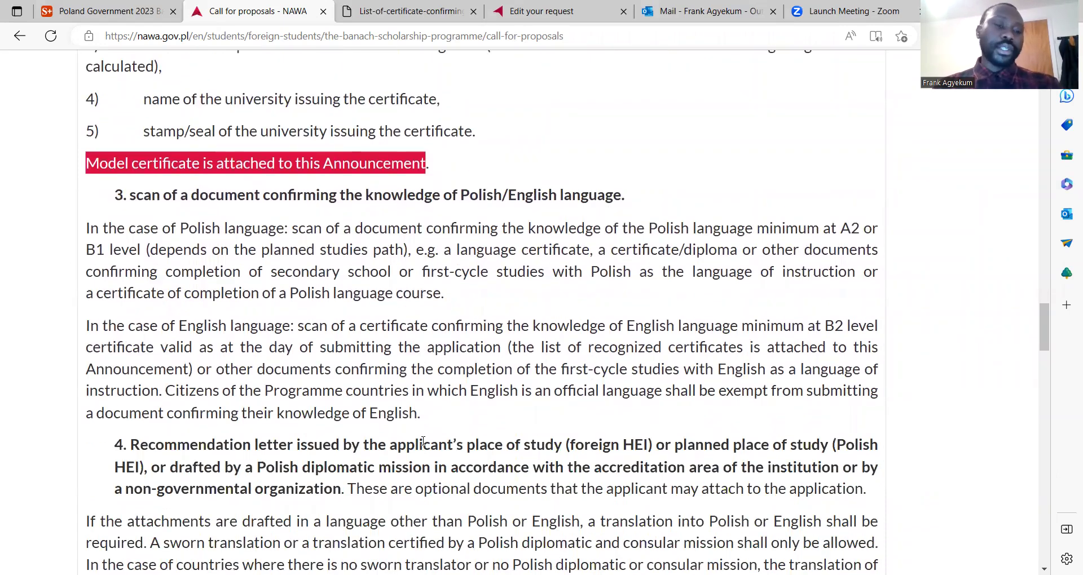
{"action": "scroll", "coordinate": [423, 442], "scroll_direction": "down", "scroll_amount": 3}
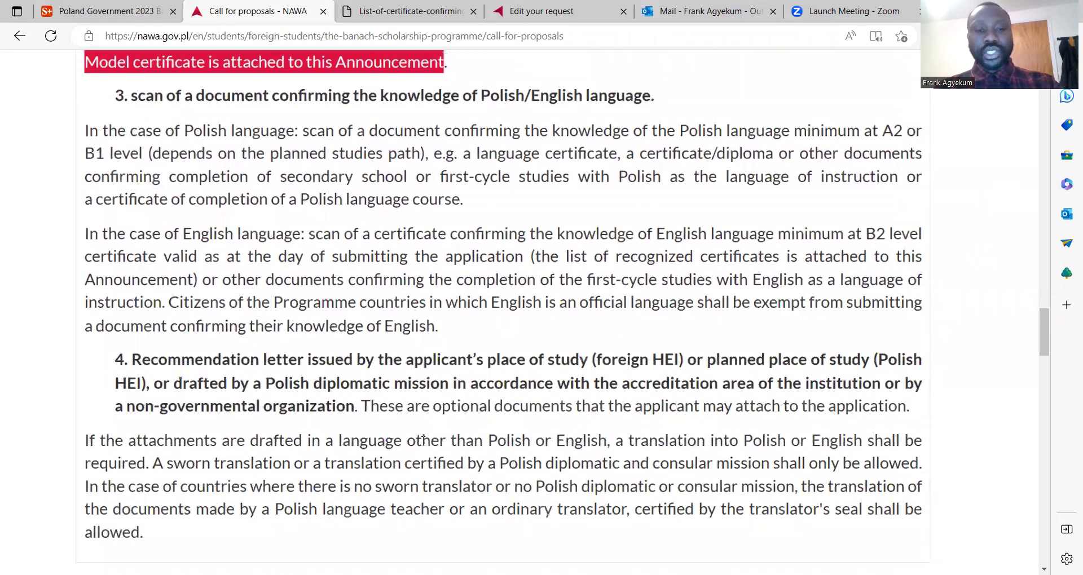
{"action": "scroll", "coordinate": [423, 442], "scroll_direction": "down", "scroll_amount": 2}
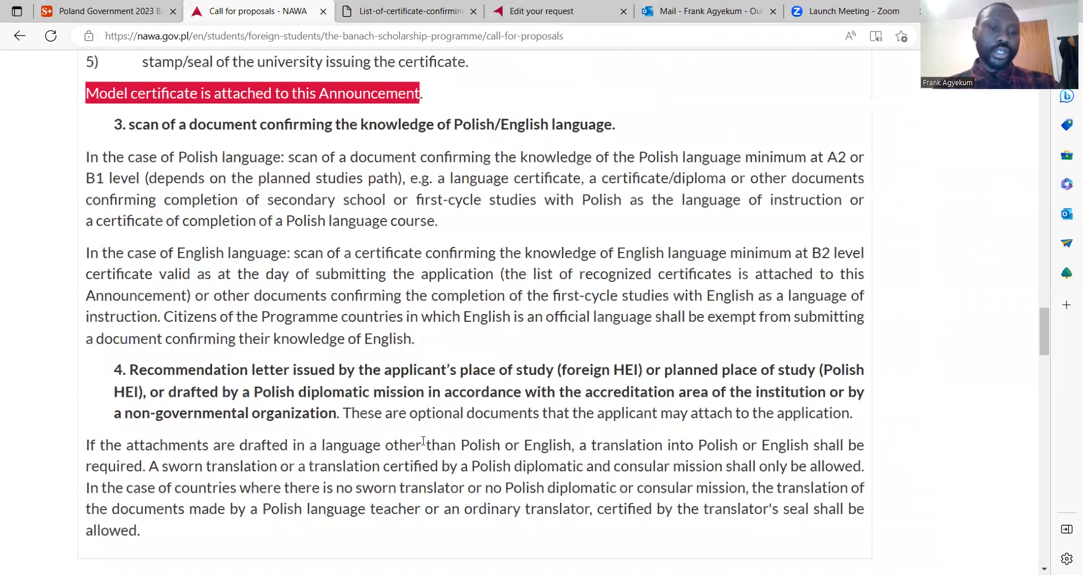
Review the table of substantive assessment criteria with their weights and the principles of substantive assessment below it.
{"action": "scroll", "coordinate": [423, 441], "scroll_direction": "down", "scroll_amount": 1}
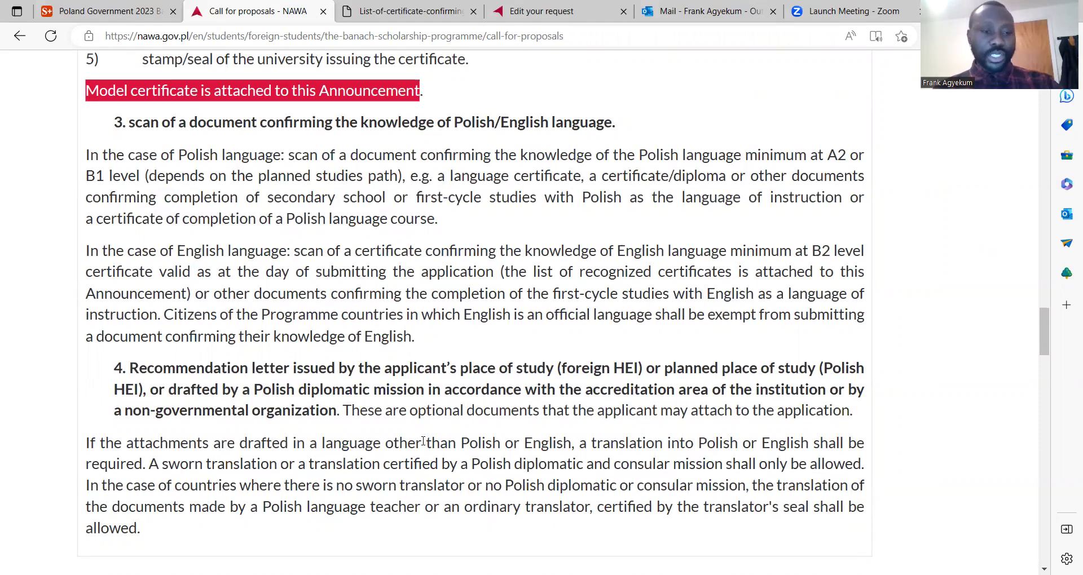
{"action": "scroll", "coordinate": [424, 441], "scroll_direction": "down", "scroll_amount": 2}
{"action": "scroll", "coordinate": [424, 442], "scroll_direction": "down", "scroll_amount": 3}
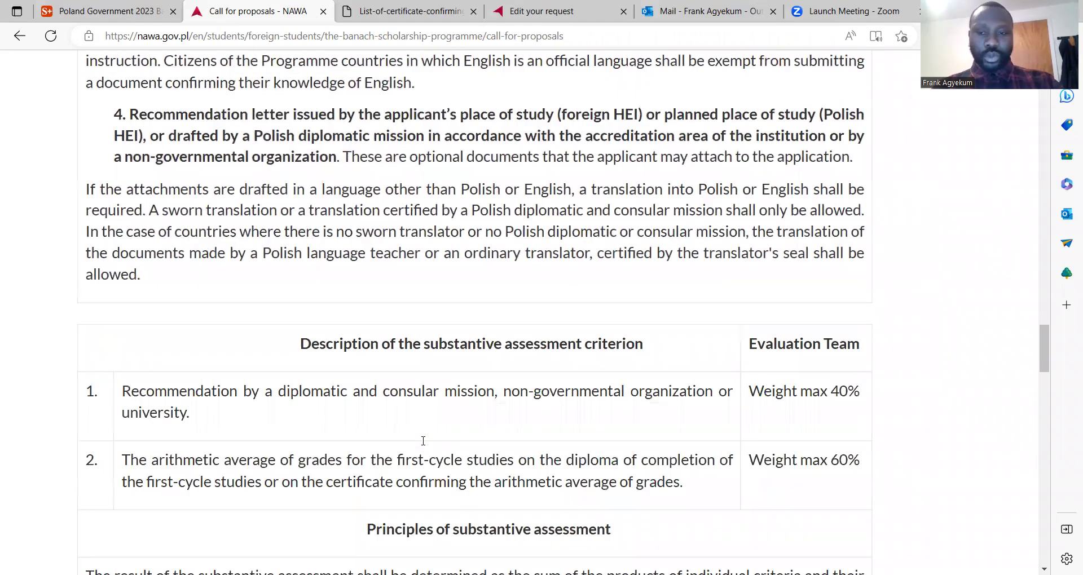
{"action": "scroll", "coordinate": [423, 441], "scroll_direction": "down", "scroll_amount": 1}
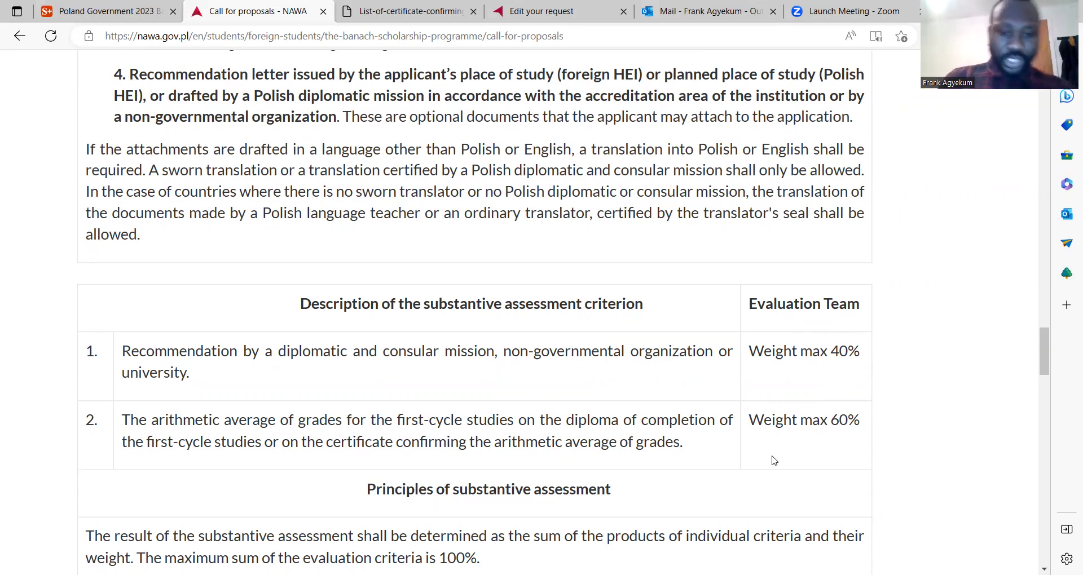
{"action": "scroll", "coordinate": [774, 461], "scroll_direction": "down", "scroll_amount": 1}
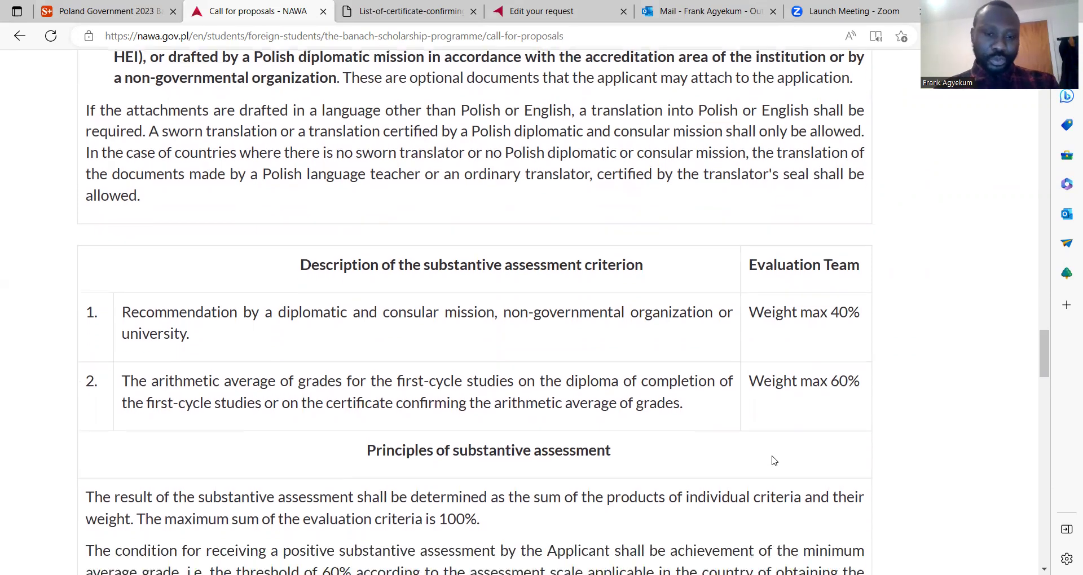
{"action": "scroll", "coordinate": [774, 461], "scroll_direction": "down", "scroll_amount": 1}
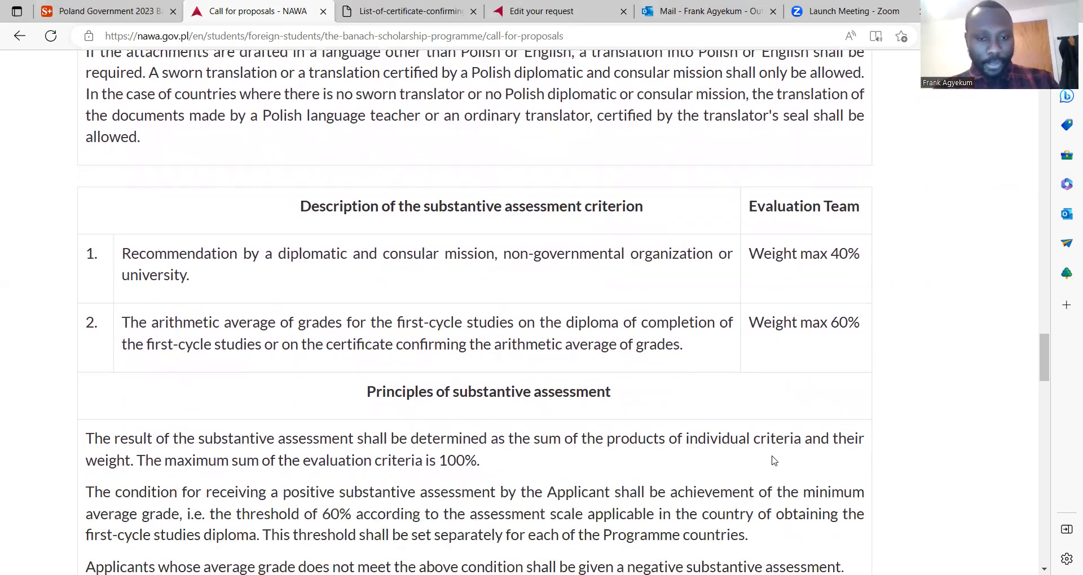
{"action": "scroll", "coordinate": [774, 461], "scroll_direction": "down", "scroll_amount": 1}
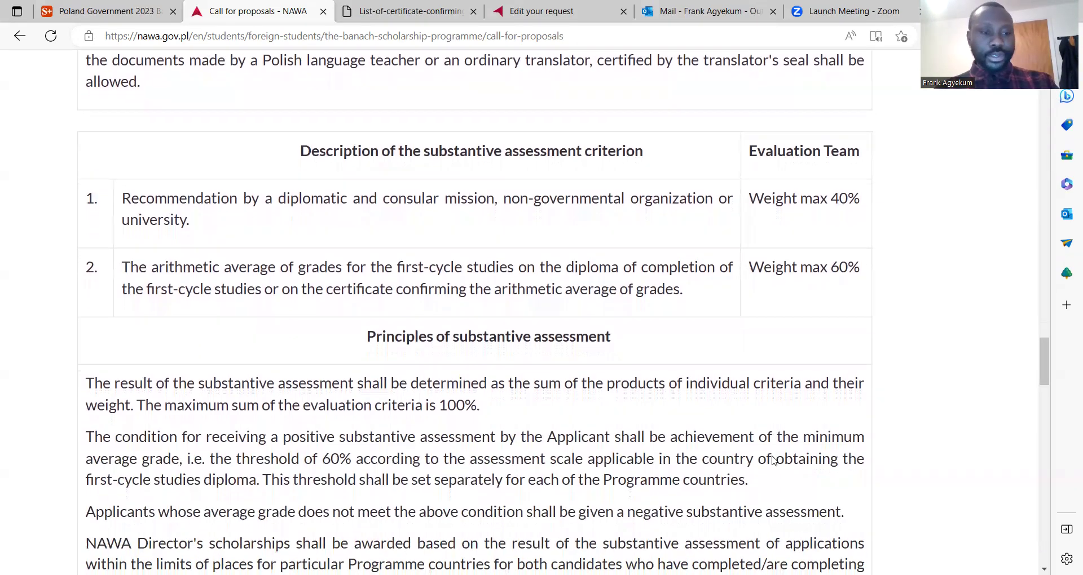
{"action": "scroll", "coordinate": [774, 461], "scroll_direction": "down", "scroll_amount": 2}
{"action": "scroll", "coordinate": [774, 461], "scroll_direction": "down", "scroll_amount": 5}
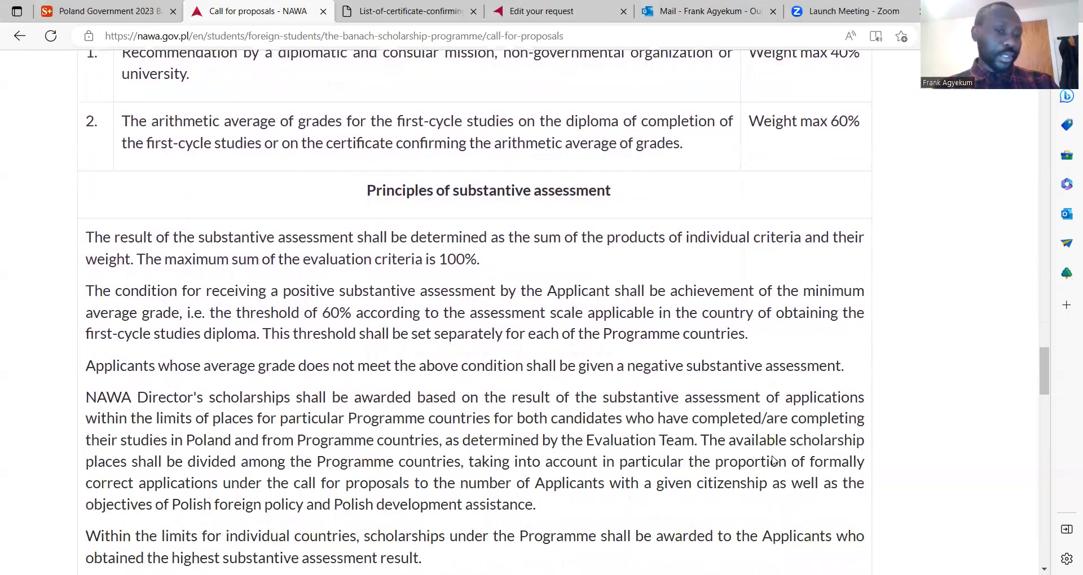
Read section 2.7 on the project budget, covering what the Programme offers, the monthly scholarship amounts and the additional payments.
{"action": "scroll", "coordinate": [774, 461], "scroll_direction": "down", "scroll_amount": 4}
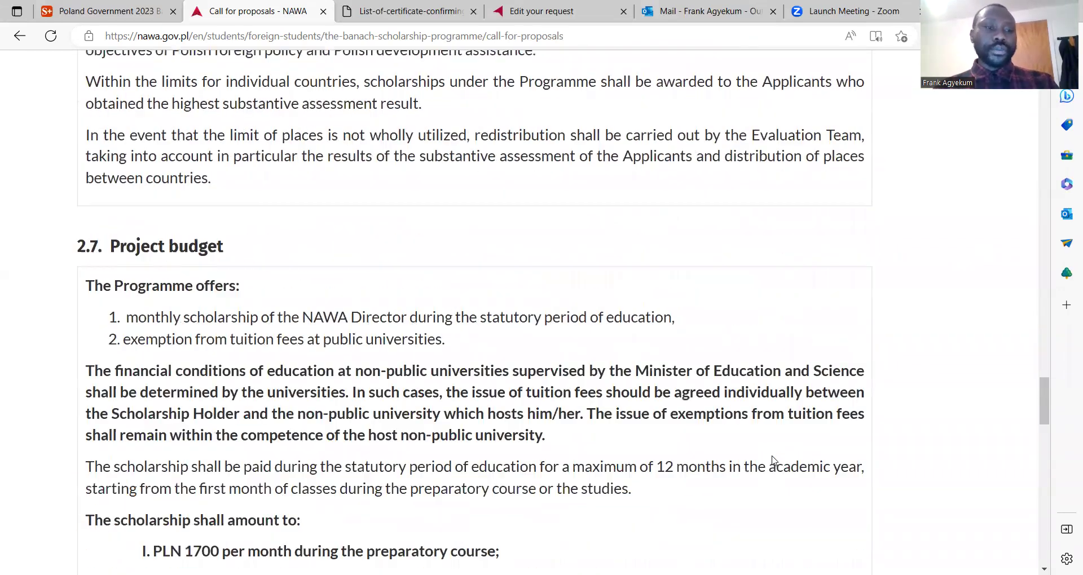
{"action": "key", "text": "ctrl+plus"}
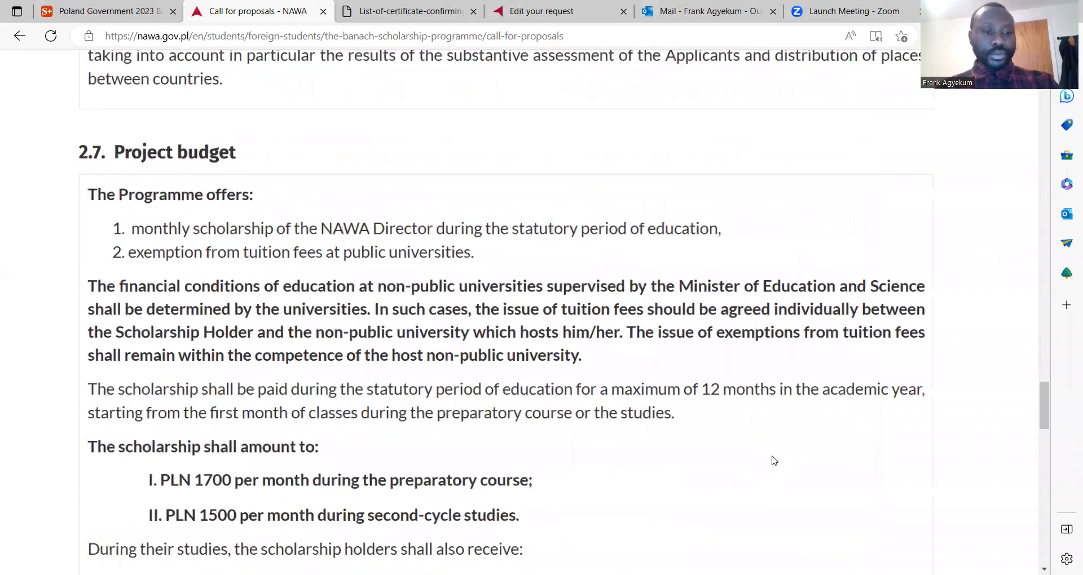
{"action": "key", "text": "ctrl+minus"}
{"action": "key", "text": "ctrl+plus"}
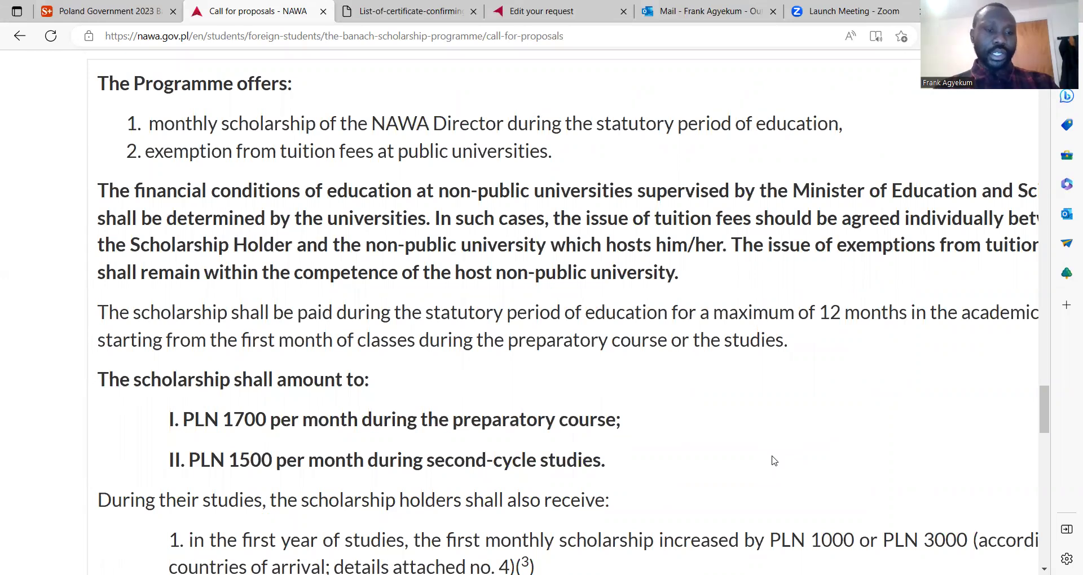
{"action": "scroll", "coordinate": [774, 461], "scroll_direction": "down", "scroll_amount": 1}
{"action": "scroll", "coordinate": [774, 461], "scroll_direction": "down", "scroll_amount": 5}
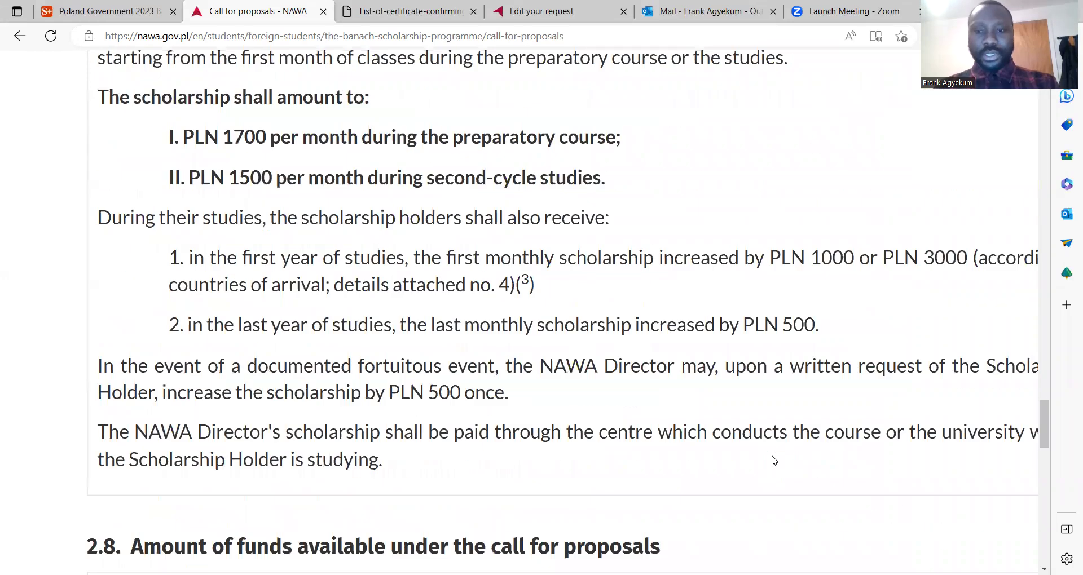
{"action": "key", "text": "ctrl+minus"}
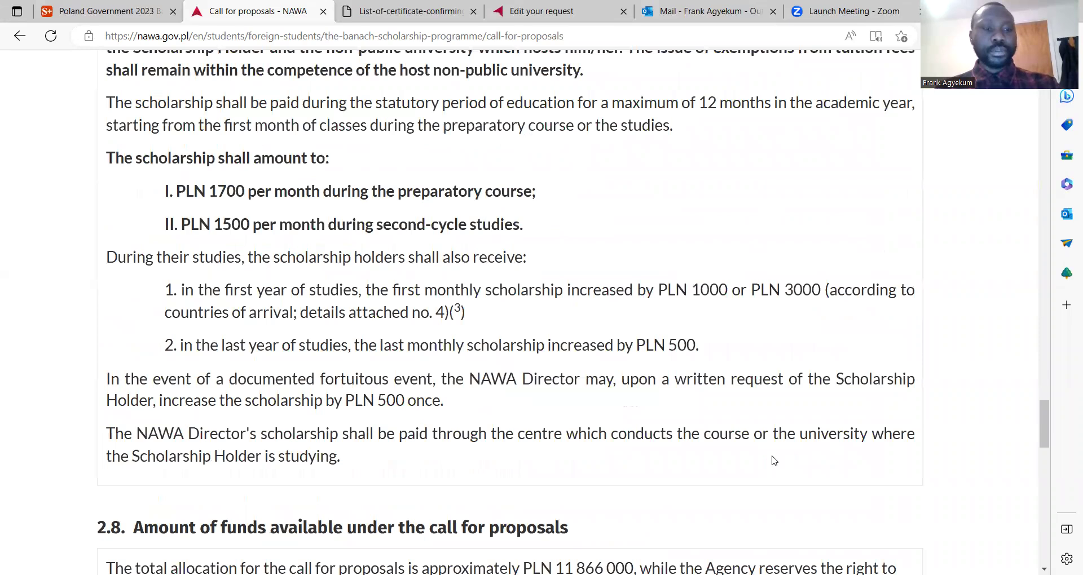
Review sections 2.8 to 2.11 on available funds, additional information, the results announcement deadline and the source of financing.
{"action": "scroll", "coordinate": [775, 461], "scroll_direction": "down", "scroll_amount": 5}
{"action": "scroll", "coordinate": [774, 460], "scroll_direction": "down", "scroll_amount": 1}
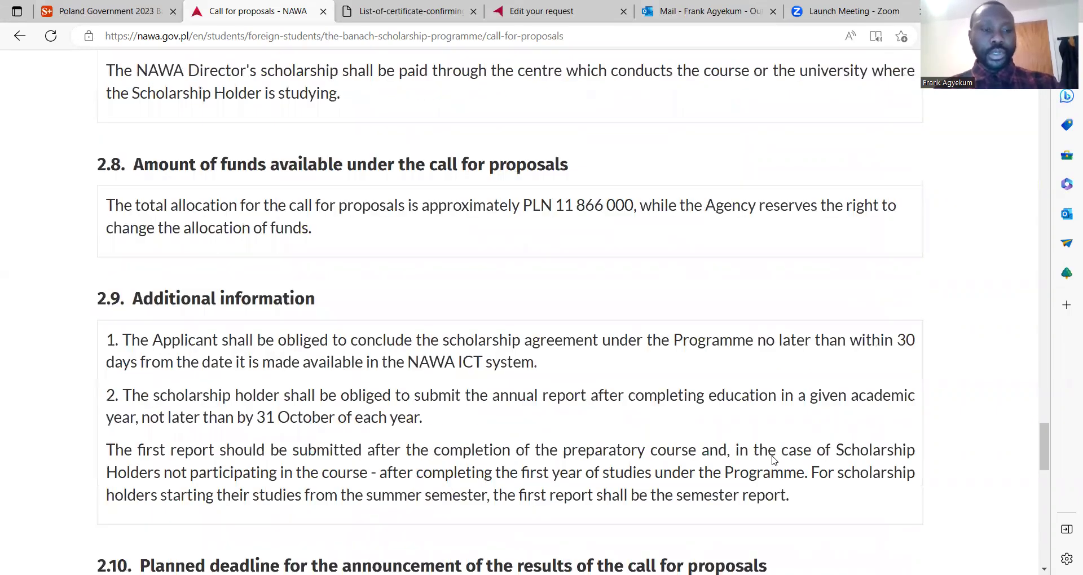
{"action": "scroll", "coordinate": [774, 461], "scroll_direction": "down", "scroll_amount": 4}
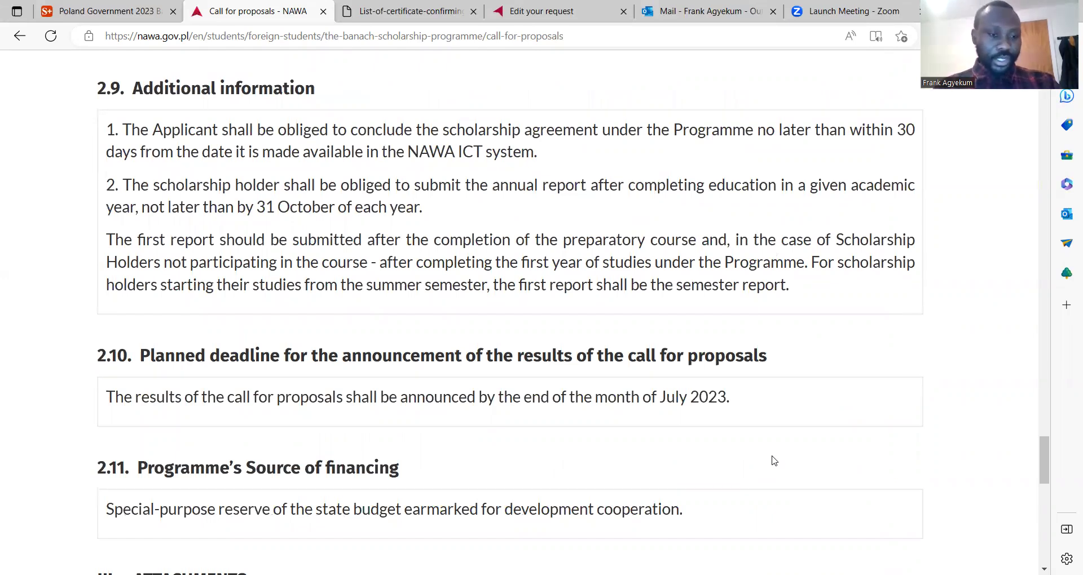
{"action": "scroll", "coordinate": [775, 460], "scroll_direction": "down", "scroll_amount": 5}
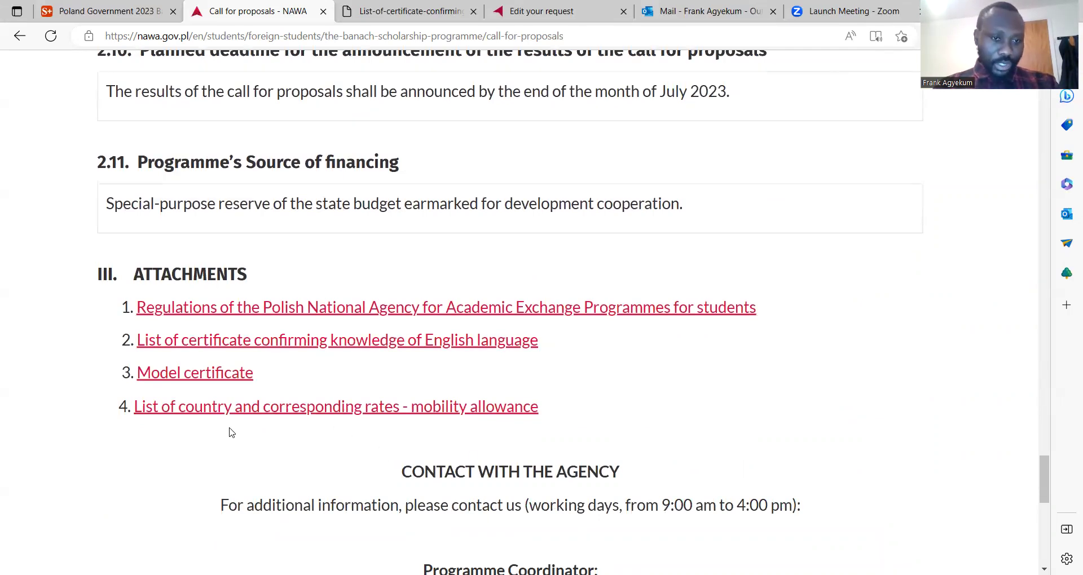
Open the attachment "List of country and corresponding rates - mobility allowance" and examine the rates listed for each country.
{"action": "left_click", "coordinate": [309, 410]}
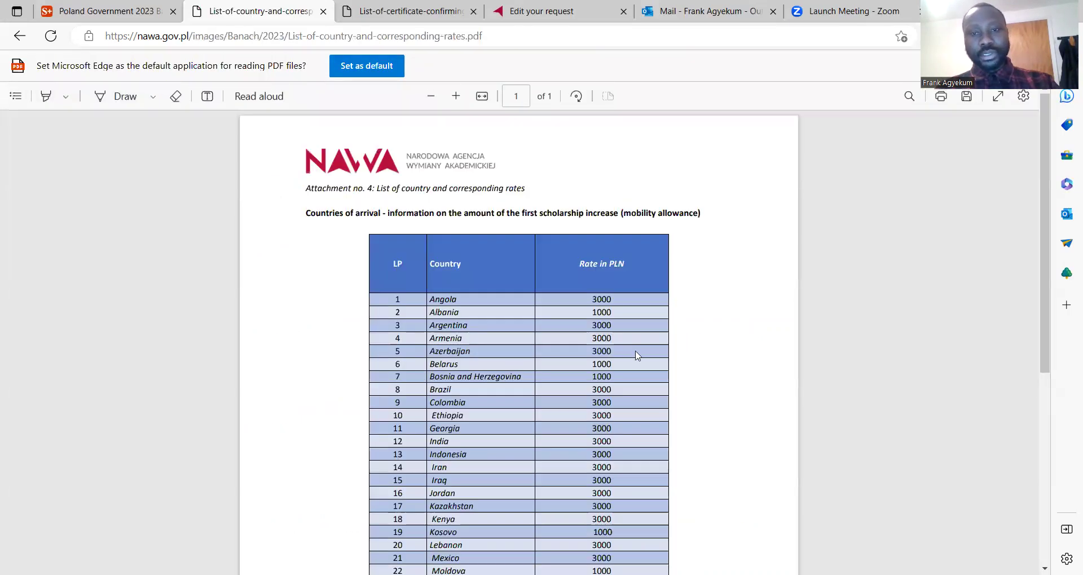
{"action": "scroll", "coordinate": [635, 354], "scroll_direction": "up", "scroll_amount": 3, "text": "ctrl"}
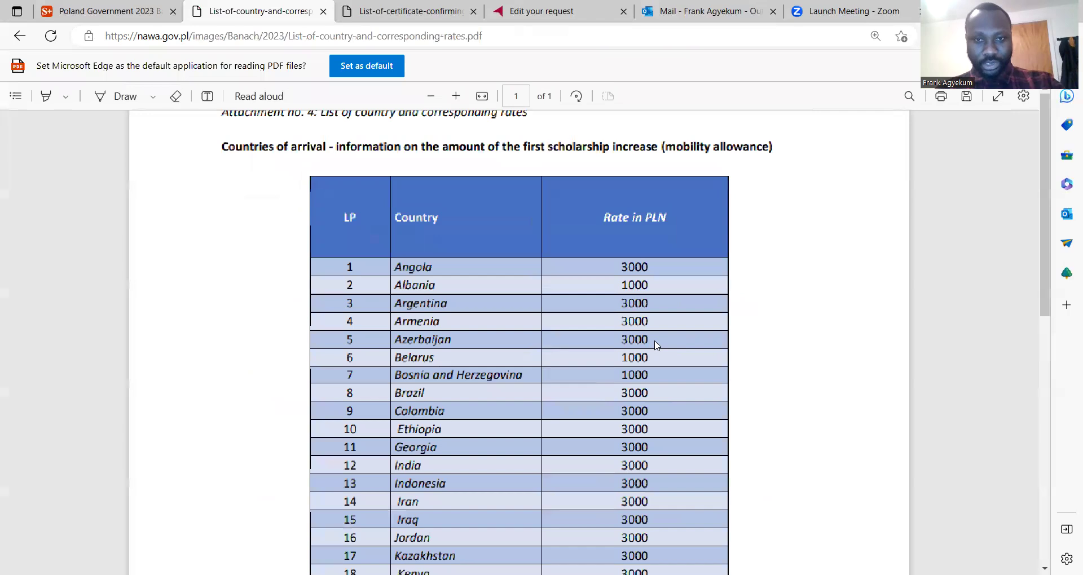
{"action": "scroll", "coordinate": [656, 345], "scroll_direction": "down", "scroll_amount": 3}
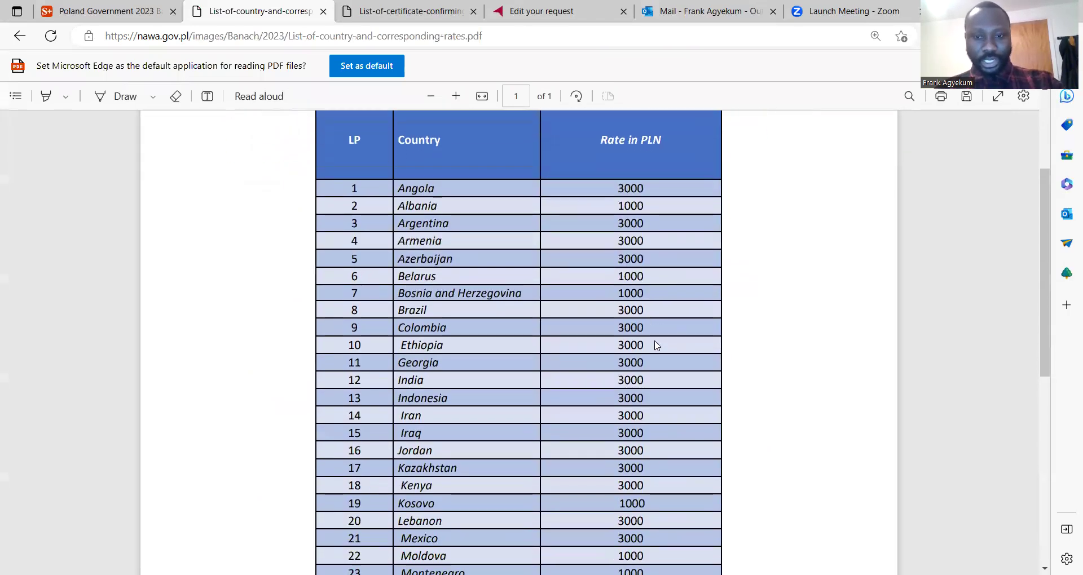
{"action": "scroll", "coordinate": [656, 345], "scroll_direction": "down", "scroll_amount": 6}
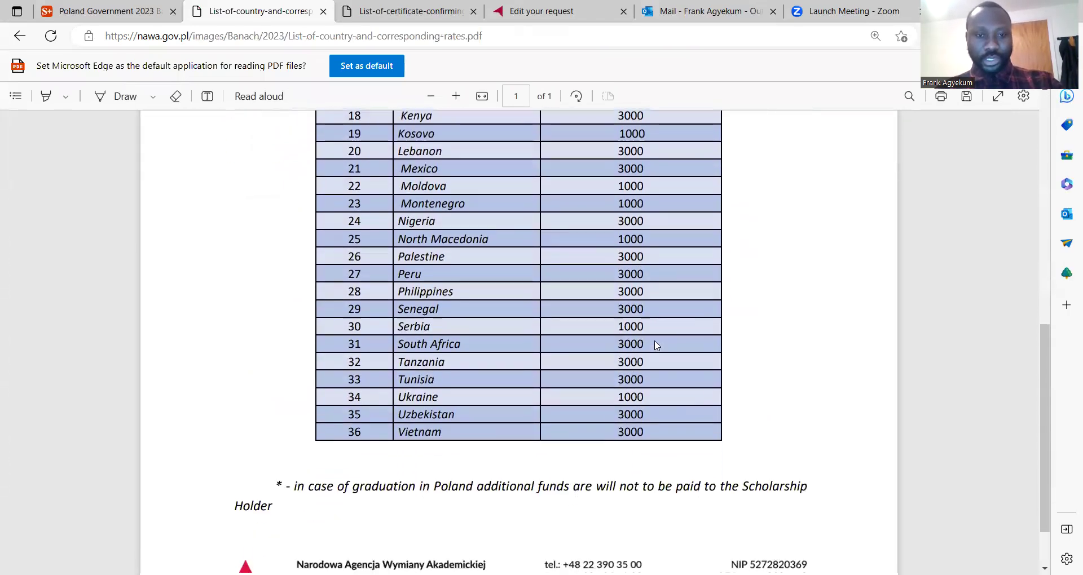
{"action": "scroll", "coordinate": [656, 345], "scroll_direction": "up", "scroll_amount": 3}
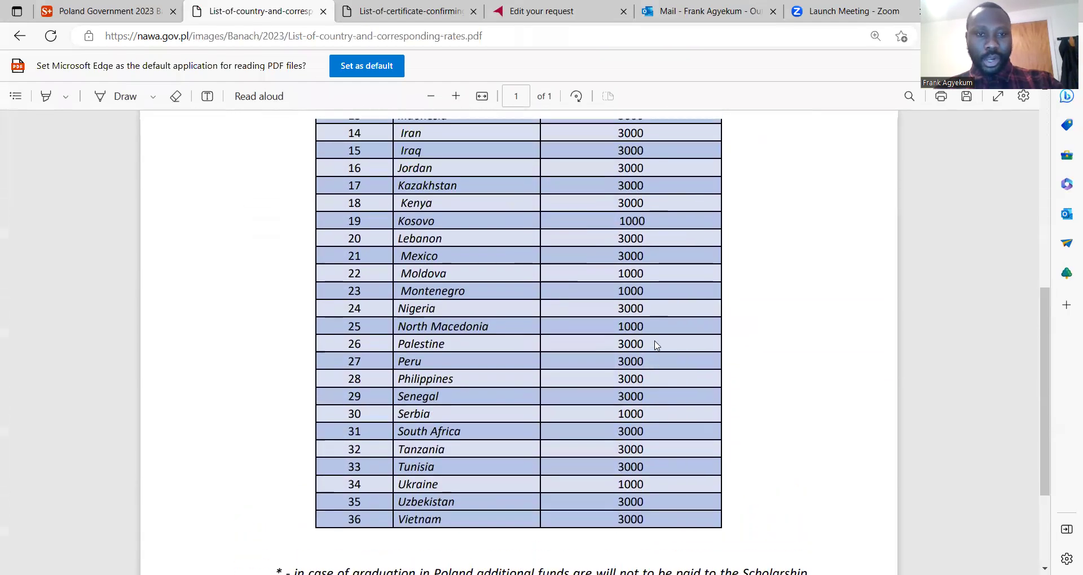
{"action": "scroll", "coordinate": [656, 345], "scroll_direction": "up", "scroll_amount": 5}
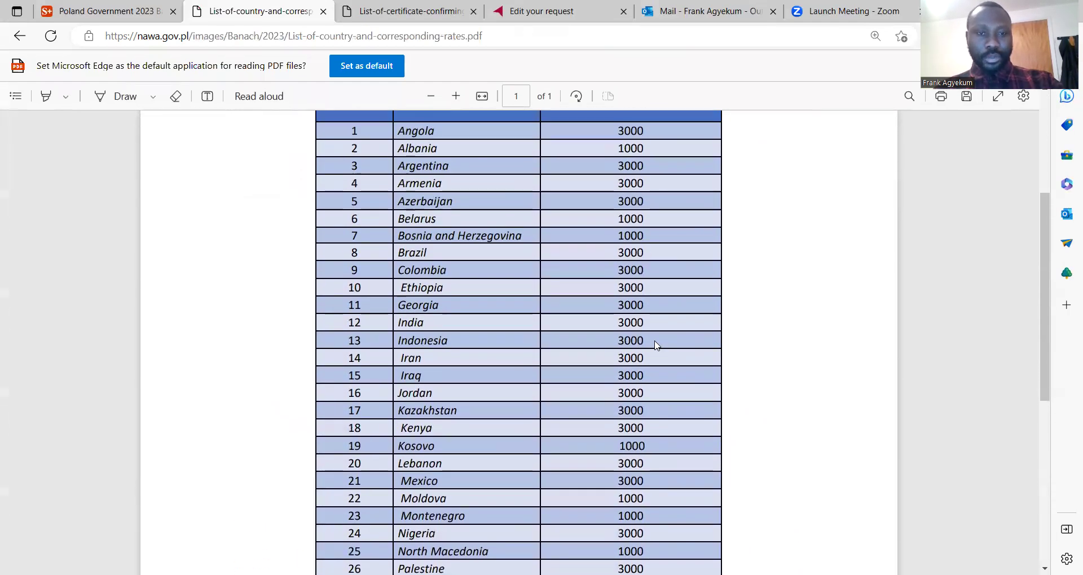
{"action": "scroll", "coordinate": [656, 346], "scroll_direction": "up", "scroll_amount": 2}
{"action": "scroll", "coordinate": [656, 346], "scroll_direction": "down", "scroll_amount": 7}
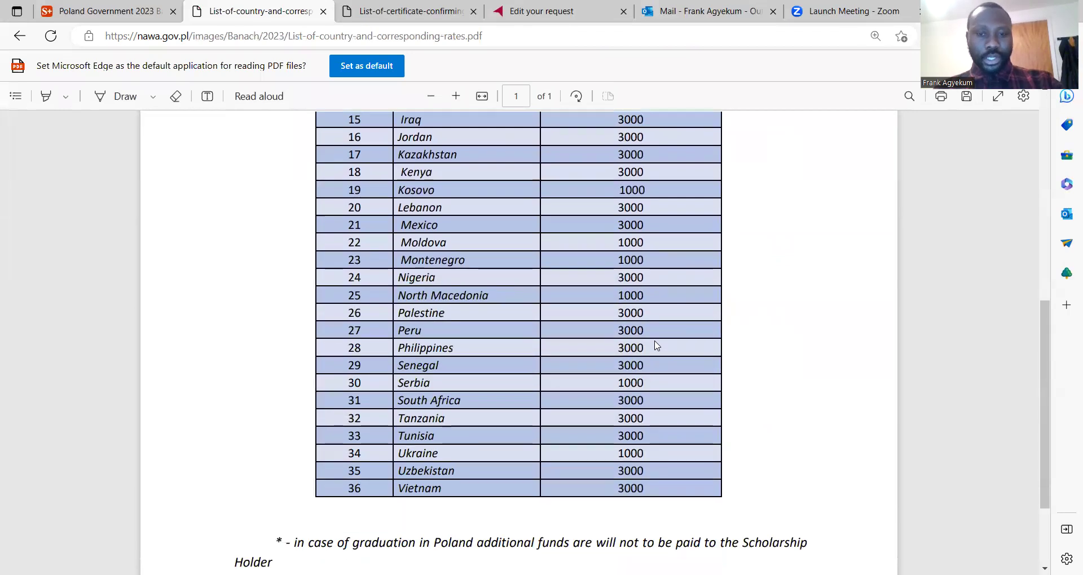
{"action": "scroll", "coordinate": [656, 345], "scroll_direction": "down", "scroll_amount": 1}
{"action": "scroll", "coordinate": [656, 346], "scroll_direction": "up", "scroll_amount": 1}
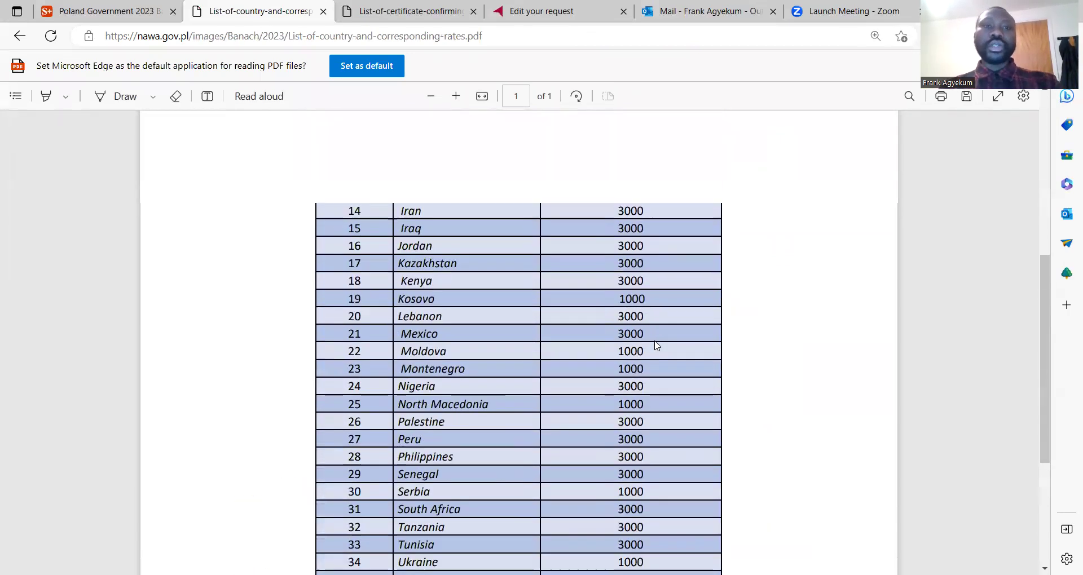
{"action": "scroll", "coordinate": [656, 346], "scroll_direction": "down", "scroll_amount": 3, "text": "ctrl"}
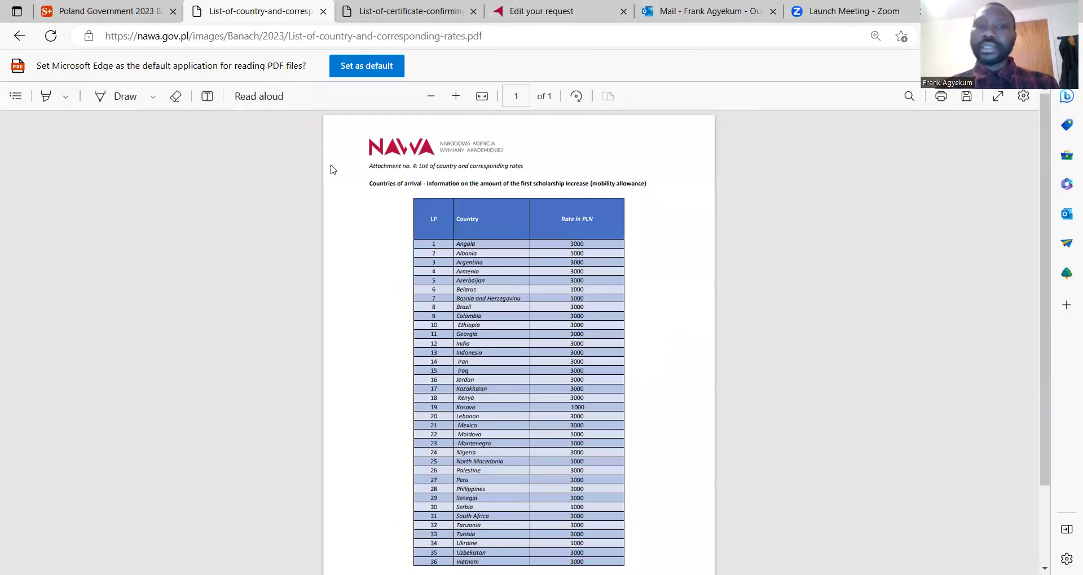
{"action": "left_click", "coordinate": [101, 9]}
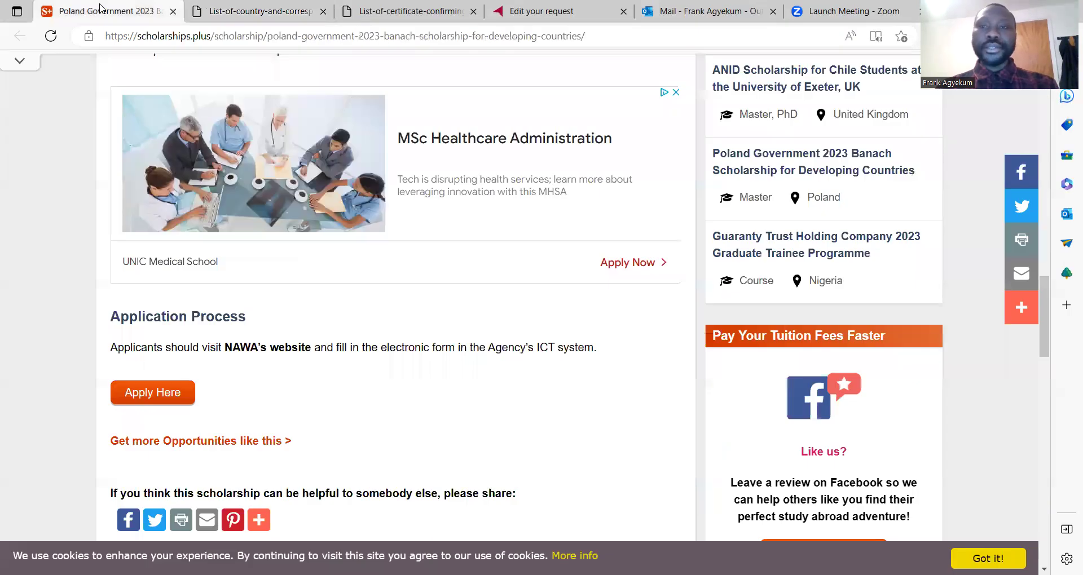
{"action": "left_click", "coordinate": [273, 9]}
{"action": "left_click", "coordinate": [423, 13]}
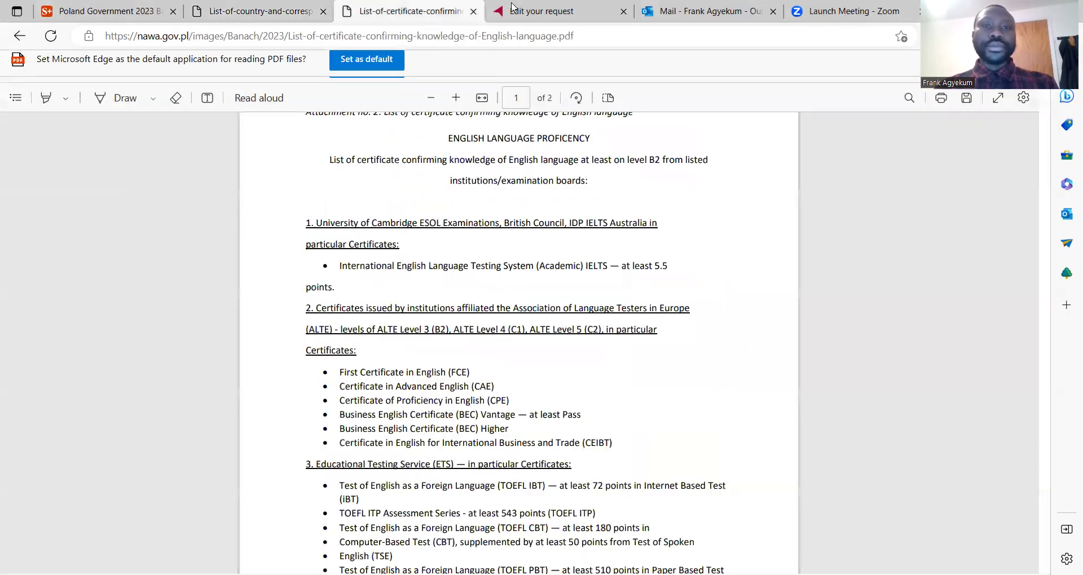
{"action": "left_click", "coordinate": [515, 8]}
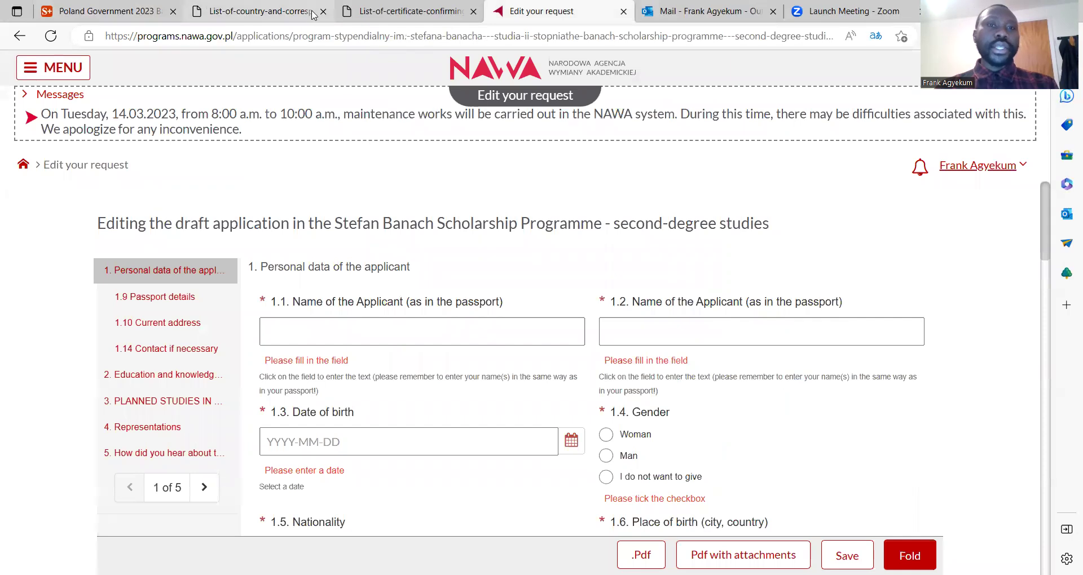
Return to the main Banach Scholarship Programme page and open the login to NAWA's ICT system from it.
{"action": "left_click", "coordinate": [358, 17]}
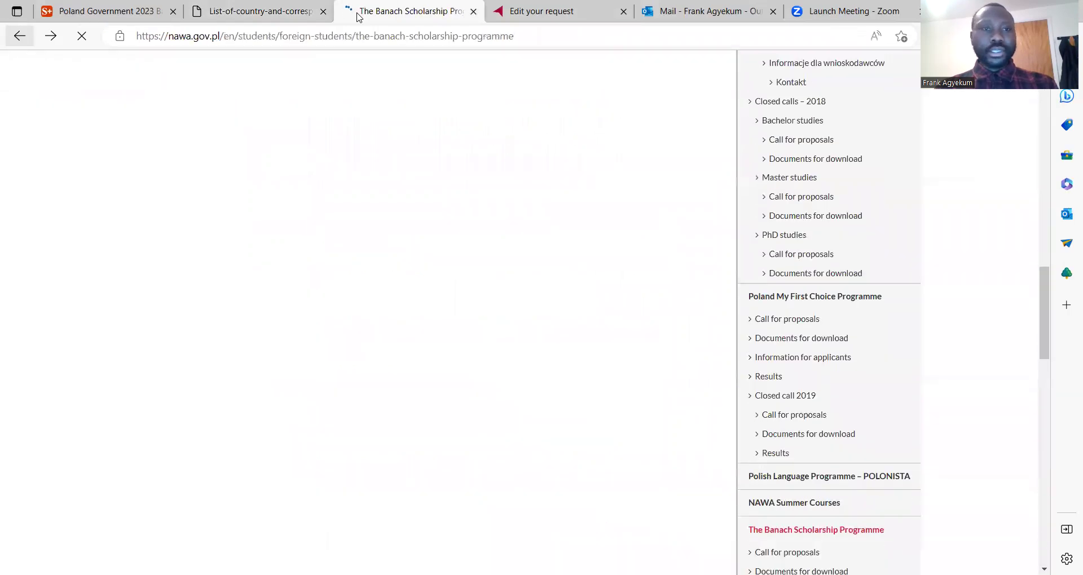
{"action": "scroll", "coordinate": [134, 99], "scroll_direction": "up", "scroll_amount": 6}
{"action": "scroll", "coordinate": [134, 100], "scroll_direction": "up", "scroll_amount": 10}
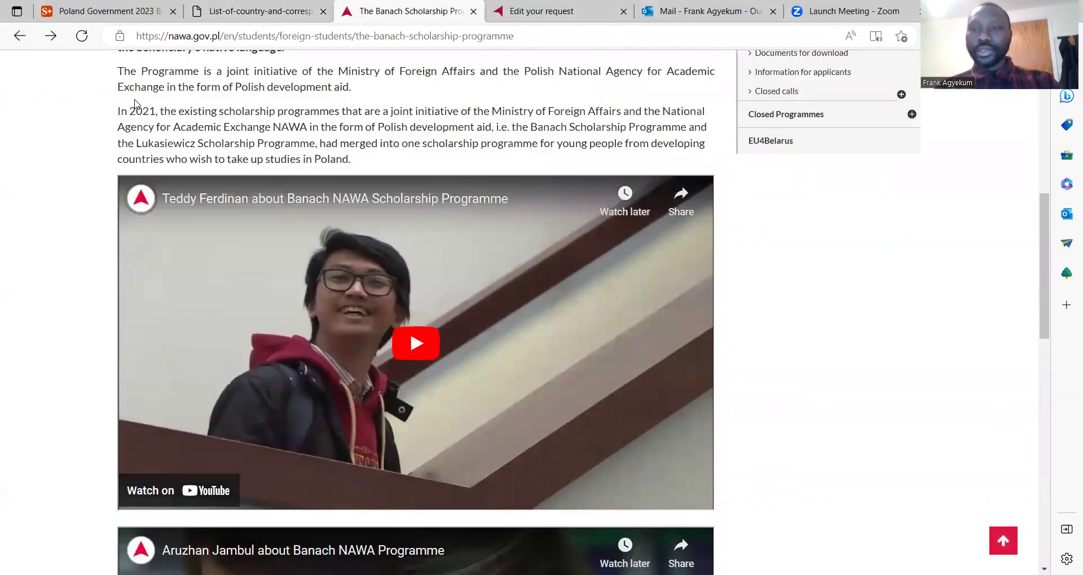
{"action": "scroll", "coordinate": [861, 133], "scroll_direction": "up", "scroll_amount": 3}
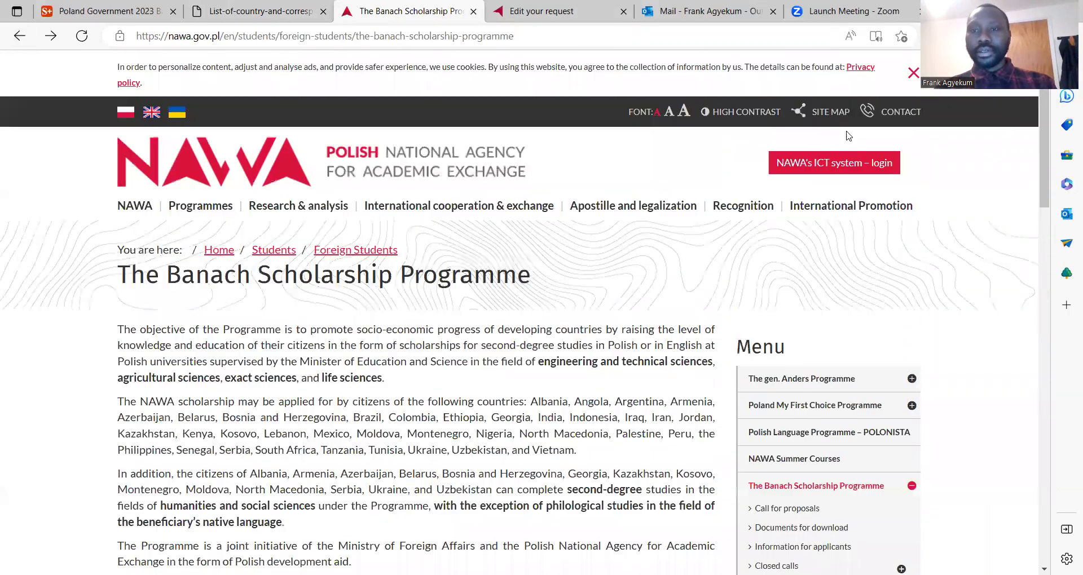
{"action": "left_click", "coordinate": [843, 168]}
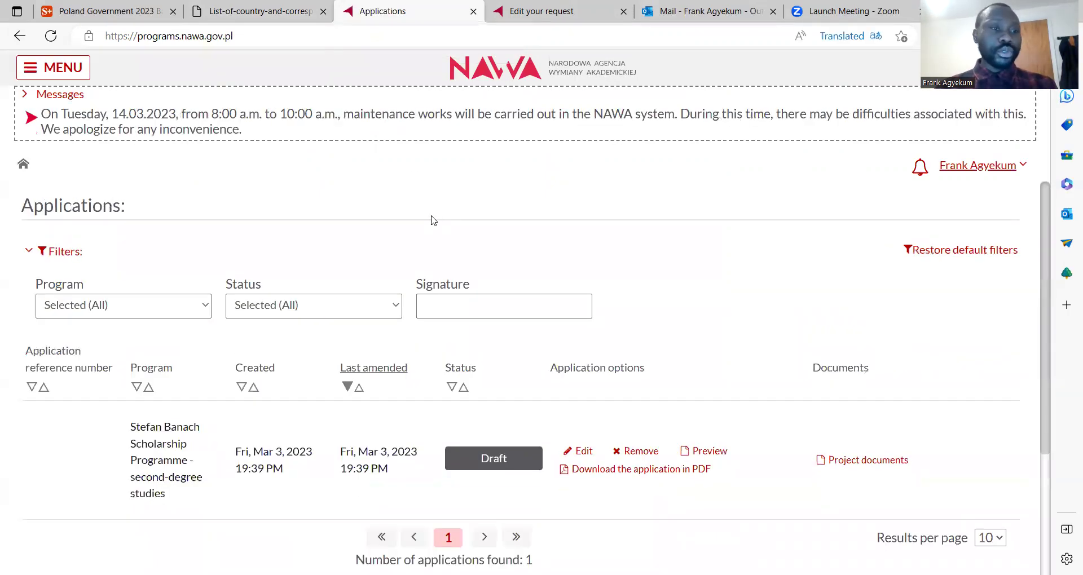
Open the draft Stefan Banach Scholarship Programme second-degree studies application for editing from the applications list.
{"action": "scroll", "coordinate": [430, 213], "scroll_direction": "up", "scroll_amount": 2}
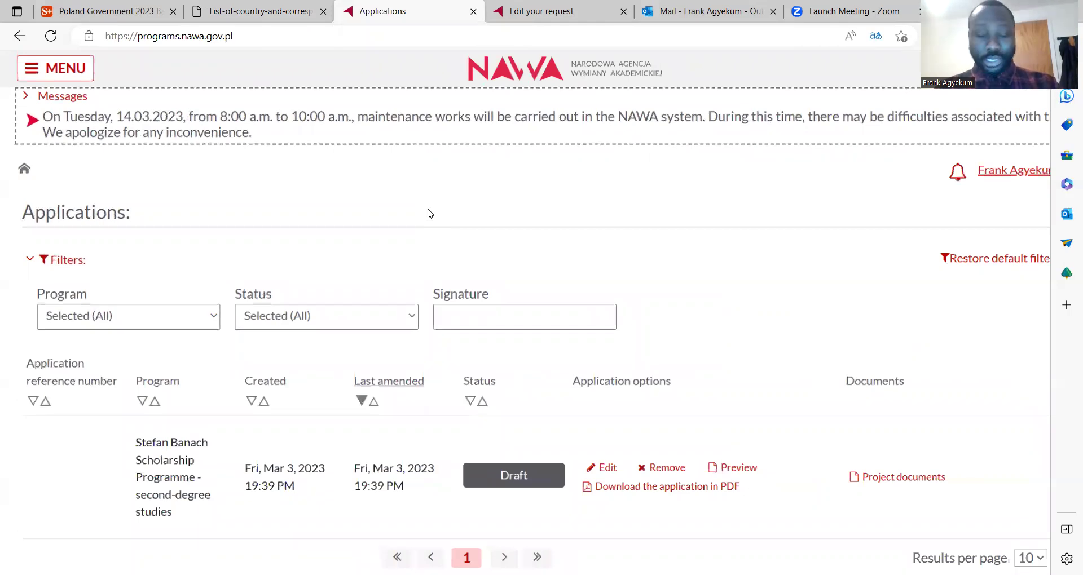
{"action": "scroll", "coordinate": [430, 213], "scroll_direction": "down", "scroll_amount": 1}
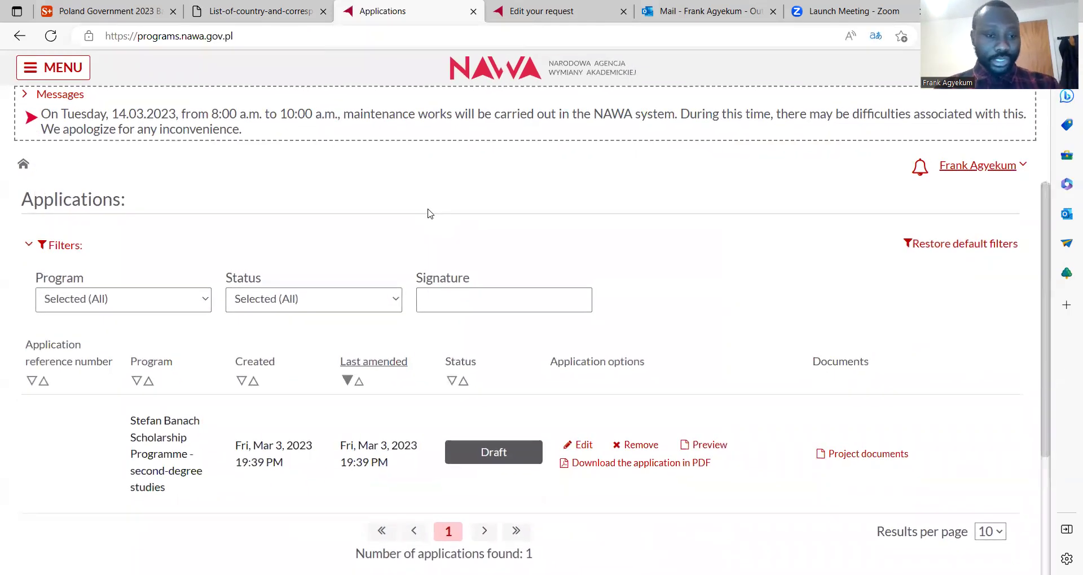
{"action": "scroll", "coordinate": [429, 213], "scroll_direction": "down", "scroll_amount": 1}
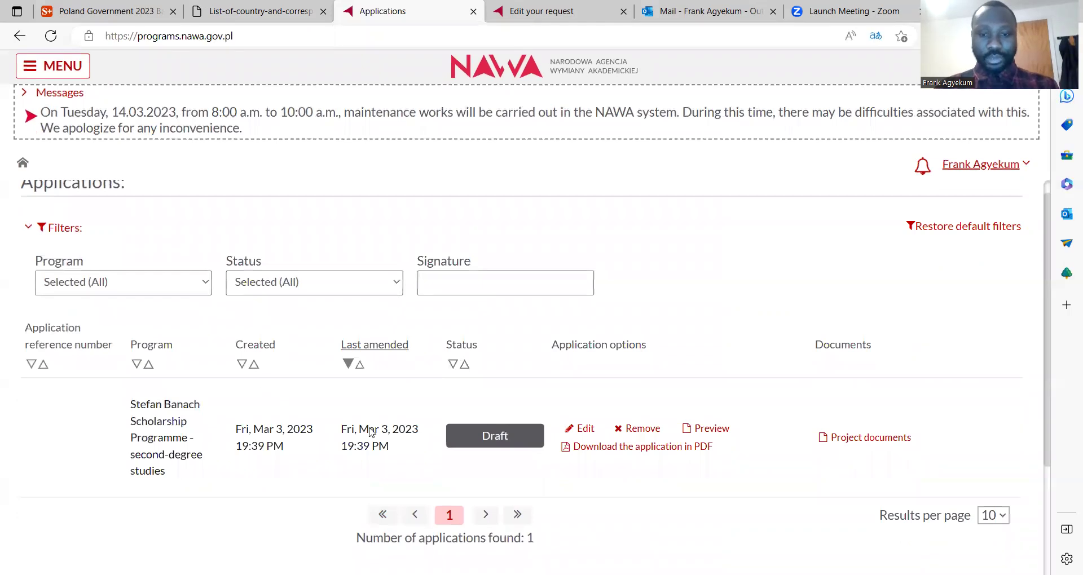
{"action": "left_click", "coordinate": [586, 436]}
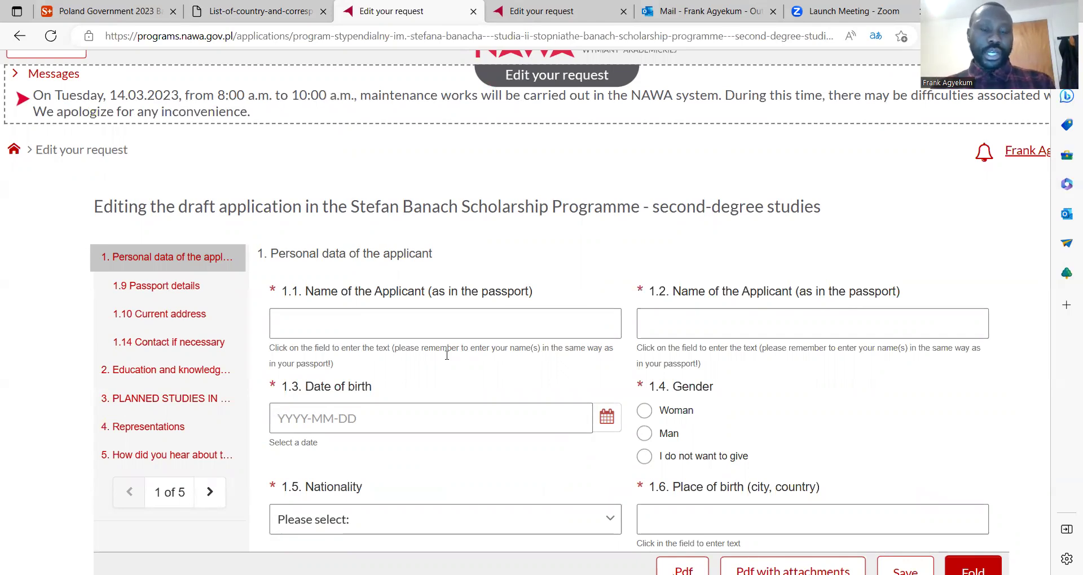
Review the required fields 1.1 to 1.8 in the applicant's personal data section, including names, date of birth, gender and nationality.
{"action": "scroll", "coordinate": [443, 327], "scroll_direction": "up", "scroll_amount": 1, "text": "ctrl"}
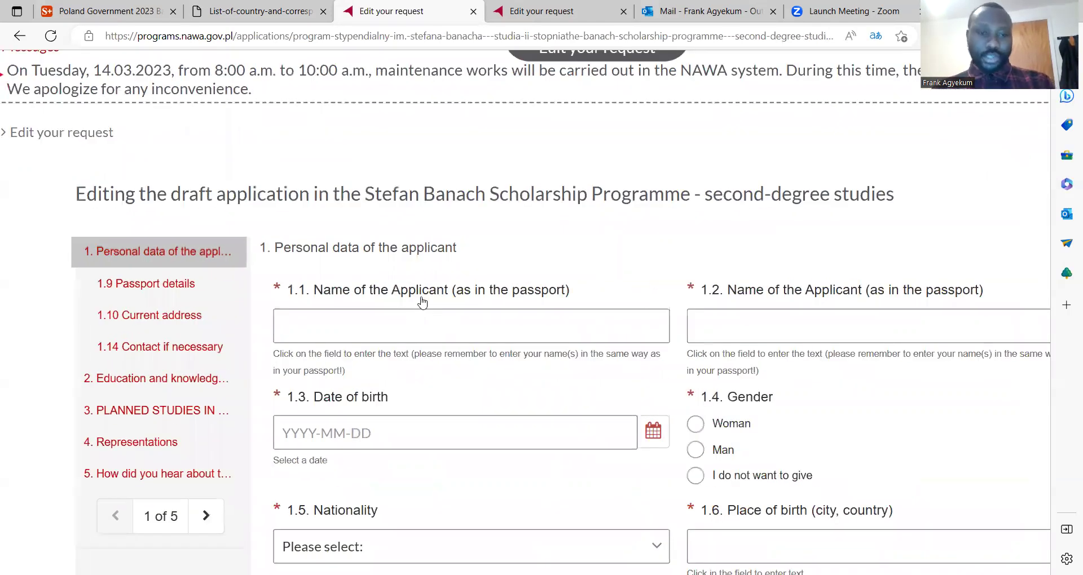
{"action": "left_click", "coordinate": [550, 323]}
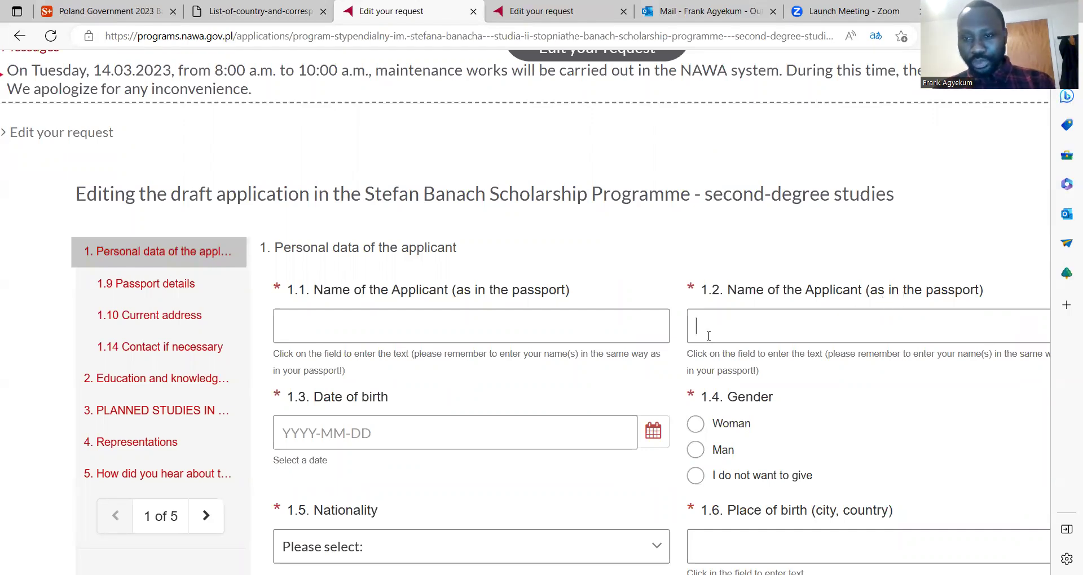
{"action": "left_click", "coordinate": [546, 340]}
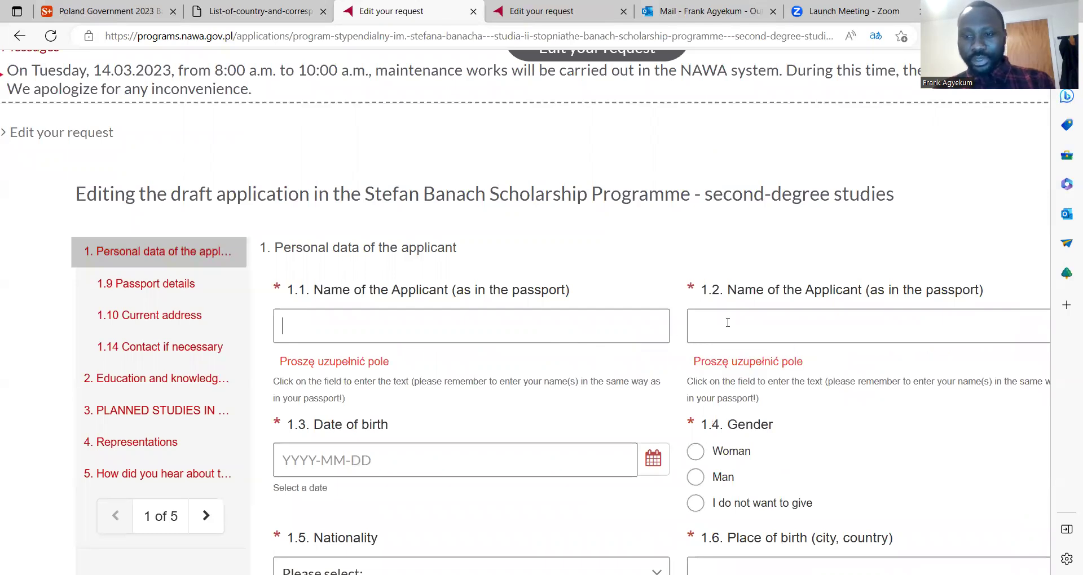
{"action": "scroll", "coordinate": [728, 322], "scroll_direction": "down", "scroll_amount": 3}
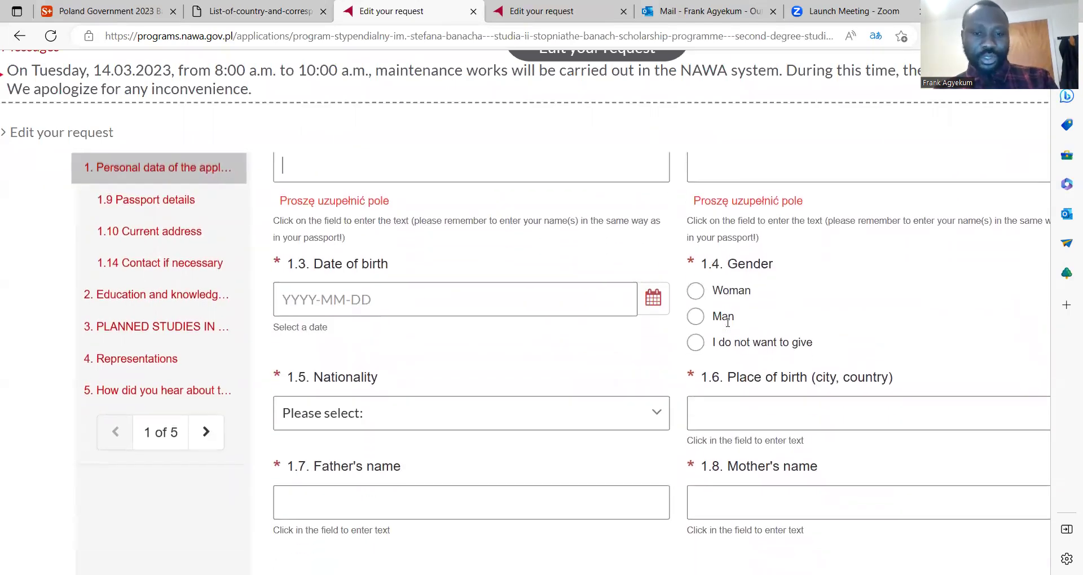
{"action": "scroll", "coordinate": [728, 323], "scroll_direction": "down", "scroll_amount": 1}
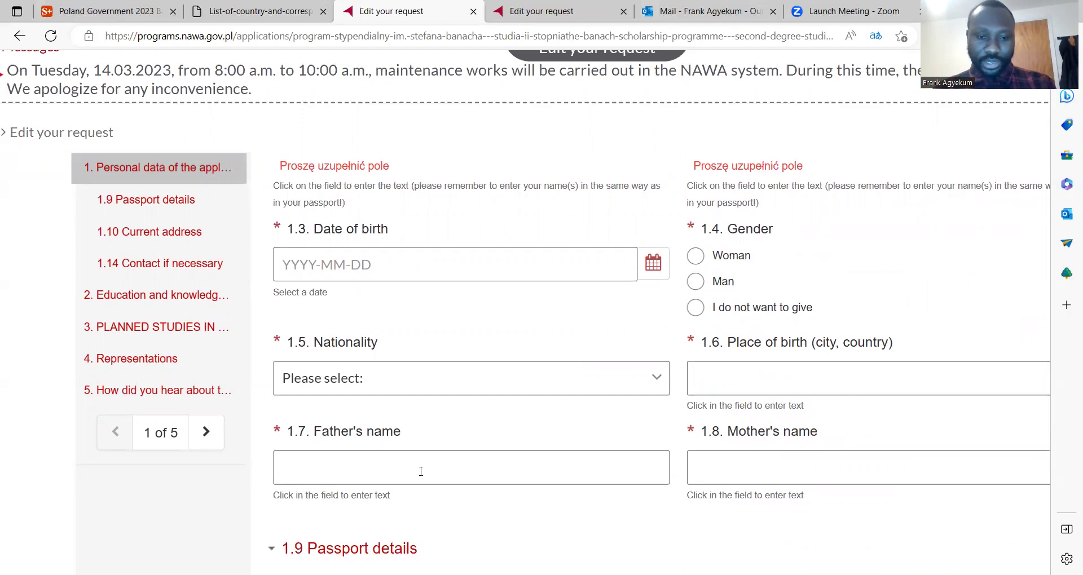
Examine the fields in 1.9 Passport details, opening the passport scan file chooser and closing it without attaching a file.
{"action": "scroll", "coordinate": [706, 464], "scroll_direction": "down", "scroll_amount": 6}
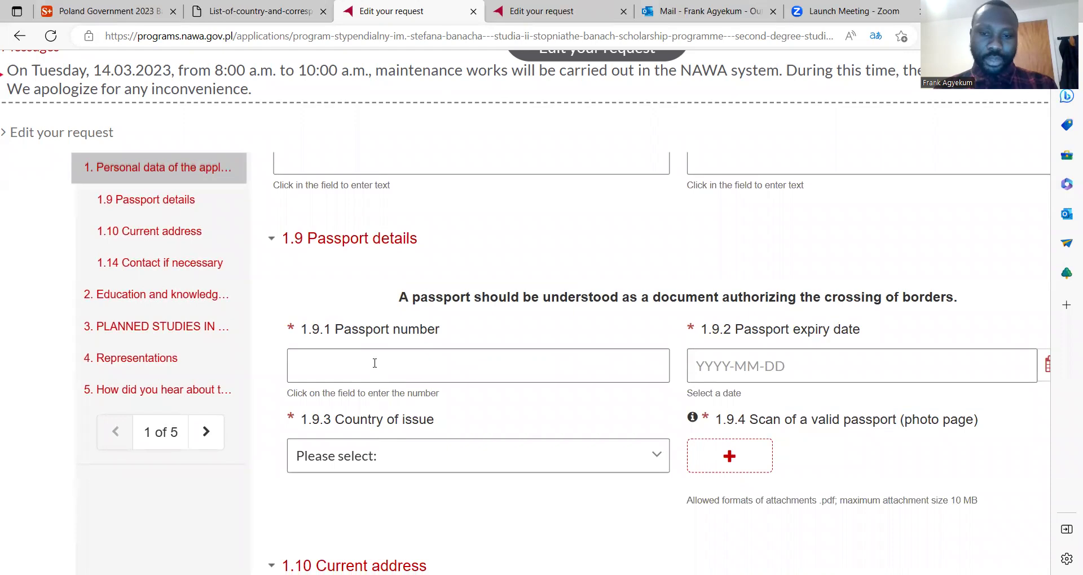
{"action": "left_click", "coordinate": [374, 365]}
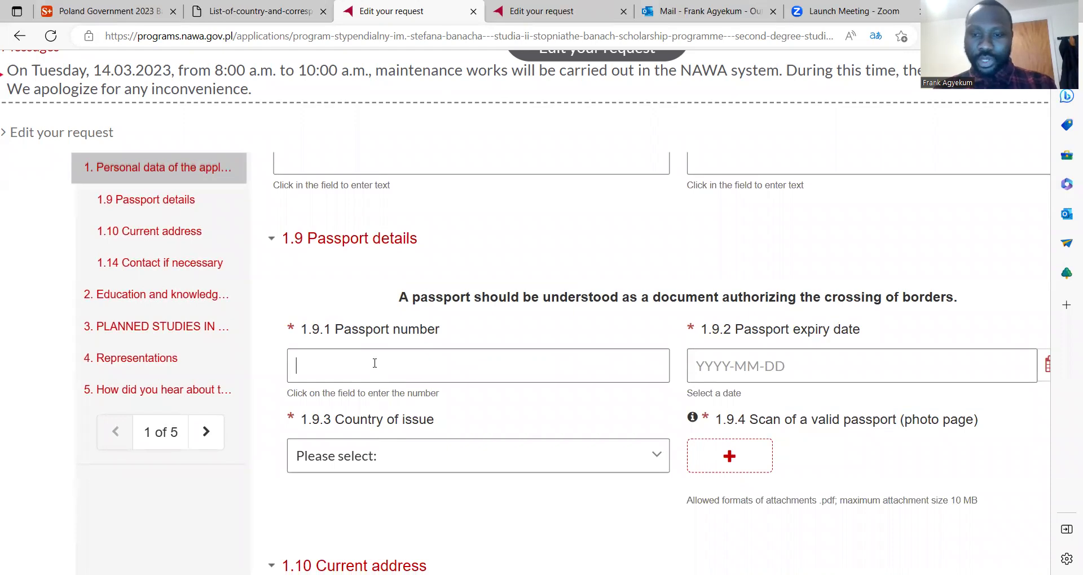
{"action": "left_click", "coordinate": [745, 364]}
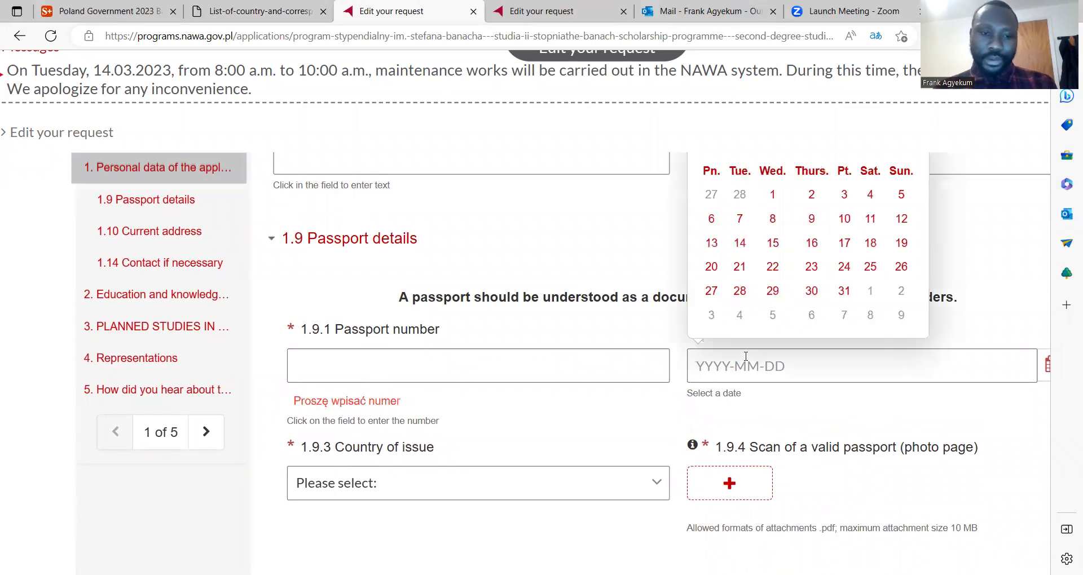
{"action": "left_click", "coordinate": [511, 451]}
{"action": "scroll", "coordinate": [510, 454], "scroll_direction": "down", "scroll_amount": 2}
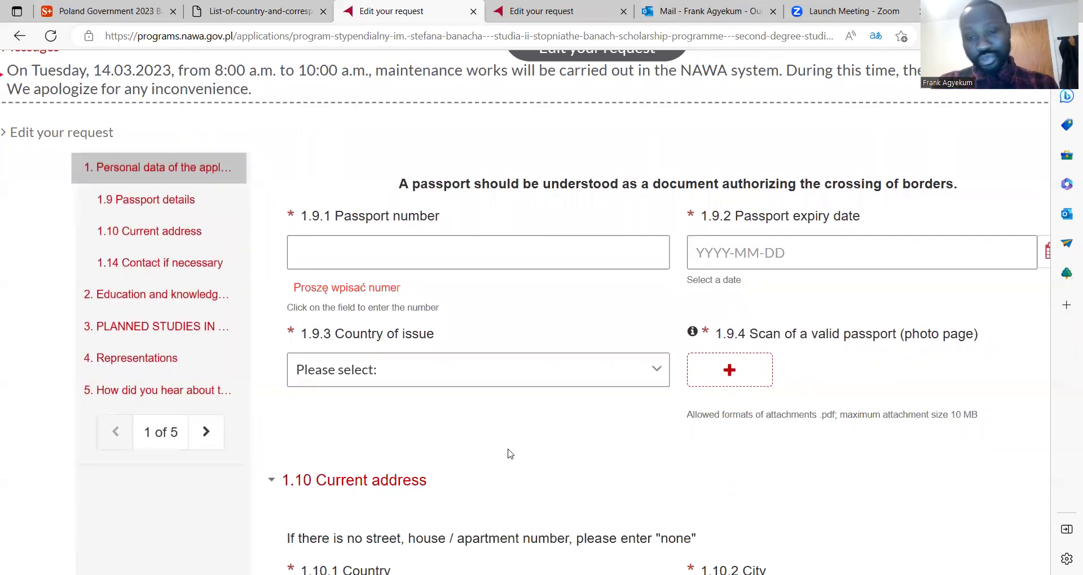
{"action": "left_click", "coordinate": [728, 373]}
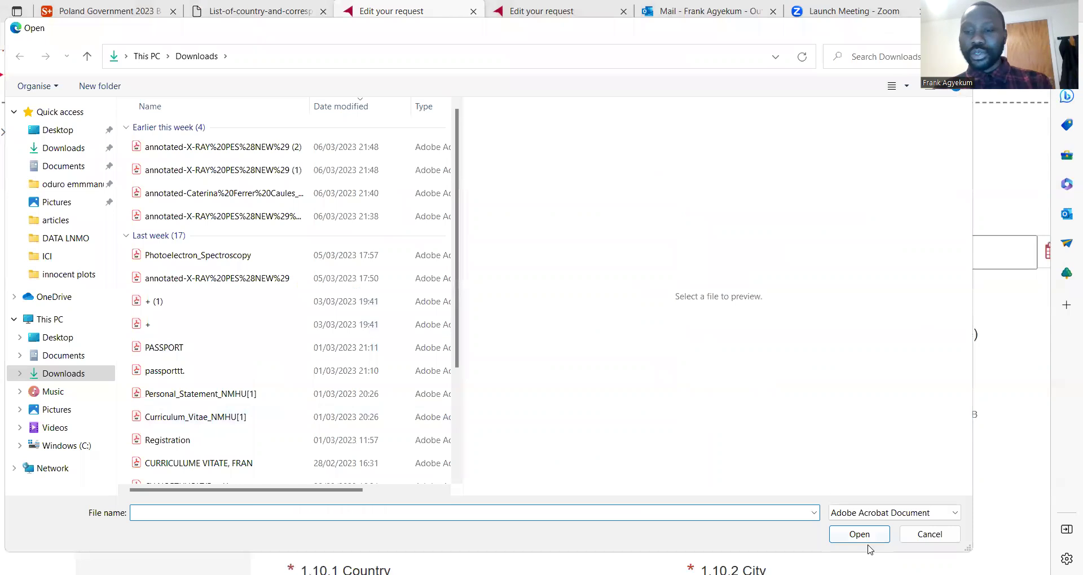
{"action": "left_click", "coordinate": [928, 539]}
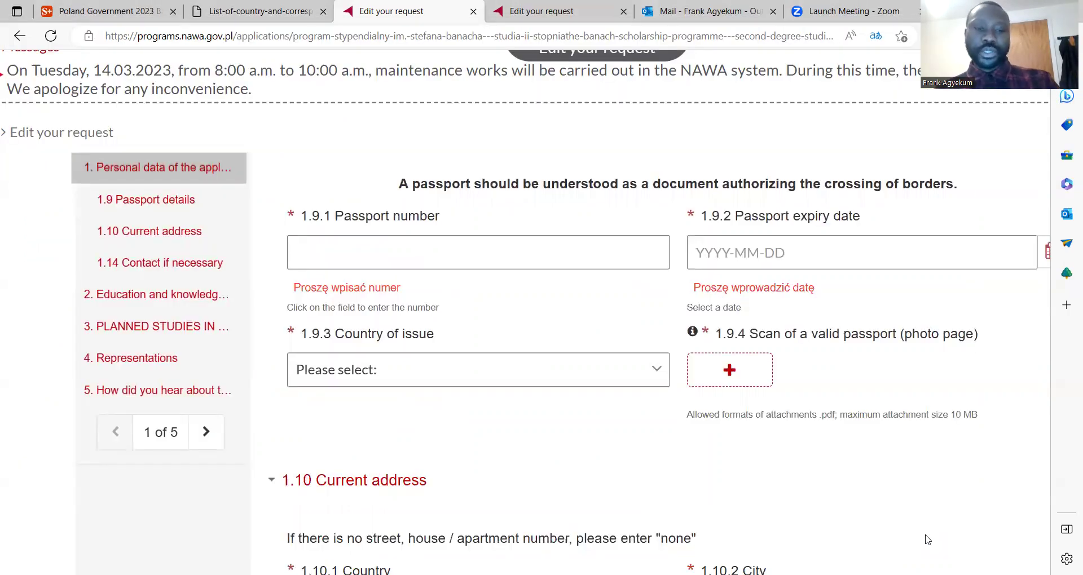
Review the fields for current address, telephone, e-mail, Polish diplomatic post and the 1.14 contact person to be notified.
{"action": "scroll", "coordinate": [928, 540], "scroll_direction": "down", "scroll_amount": 6}
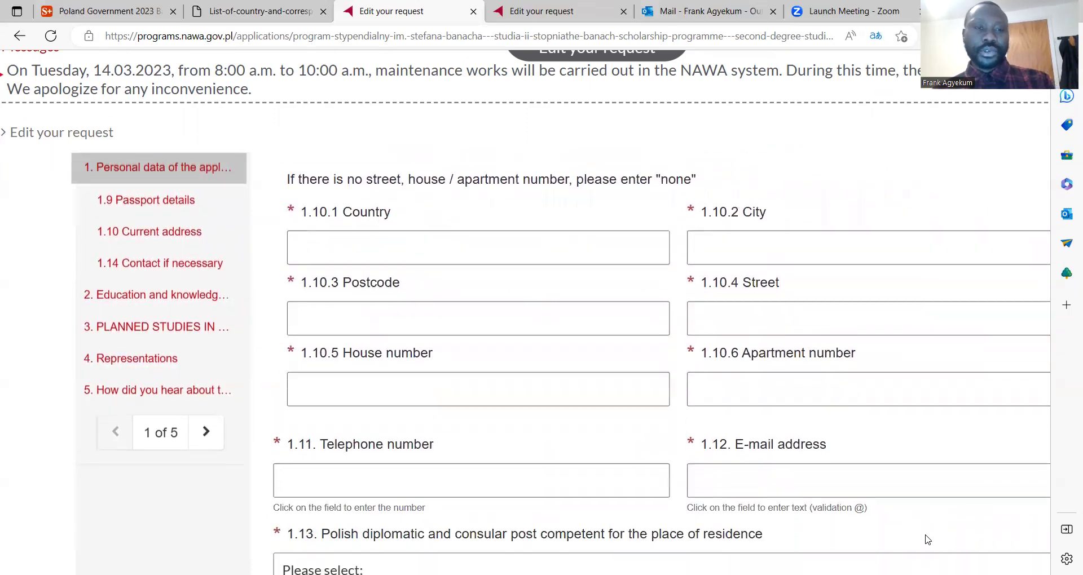
{"action": "scroll", "coordinate": [928, 540], "scroll_direction": "up", "scroll_amount": 1}
{"action": "scroll", "coordinate": [928, 540], "scroll_direction": "down", "scroll_amount": 1}
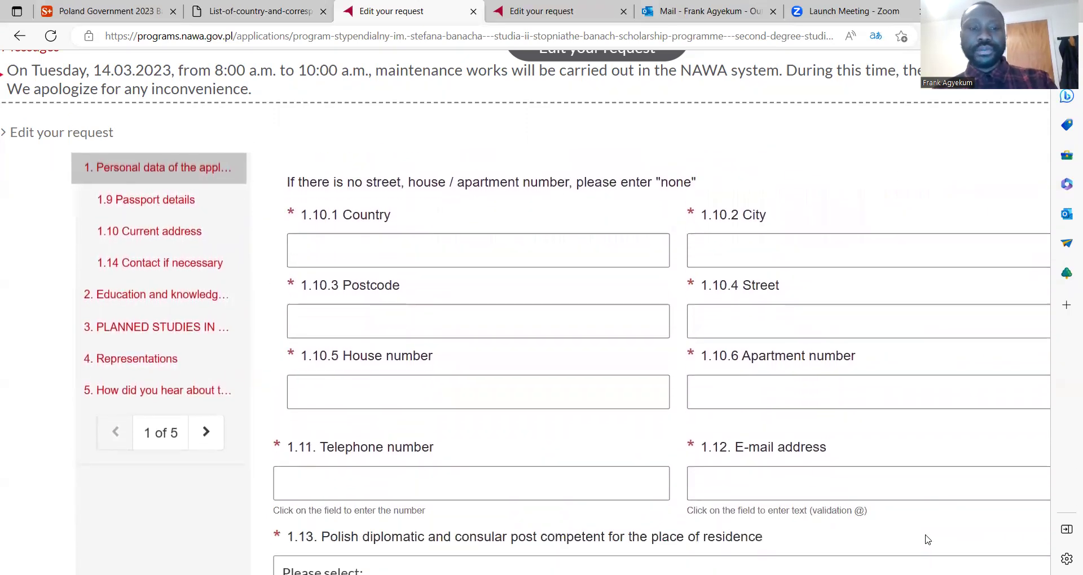
{"action": "scroll", "coordinate": [928, 540], "scroll_direction": "down", "scroll_amount": 3}
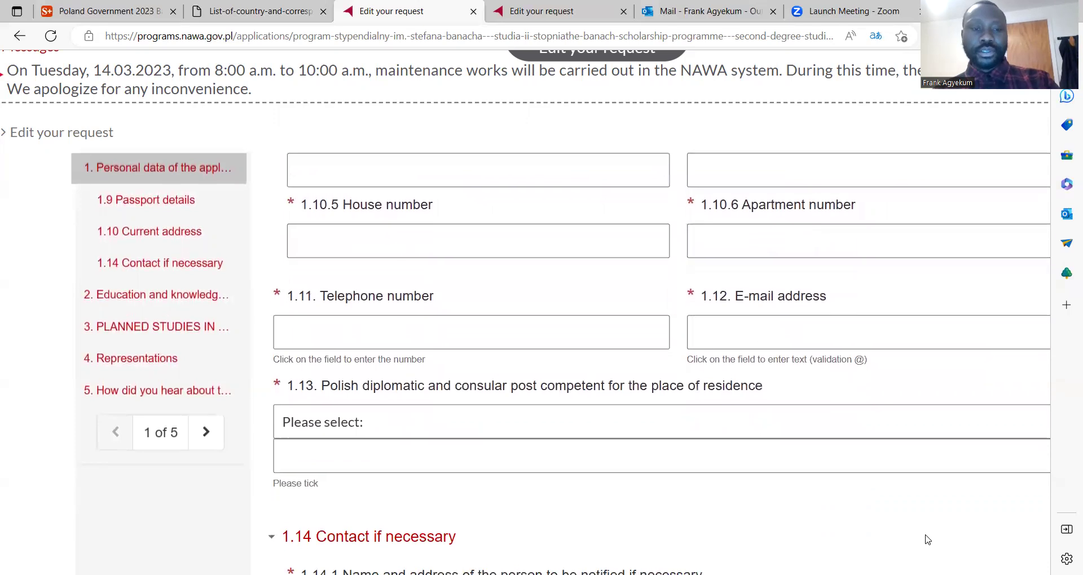
{"action": "scroll", "coordinate": [928, 540], "scroll_direction": "down", "scroll_amount": 2}
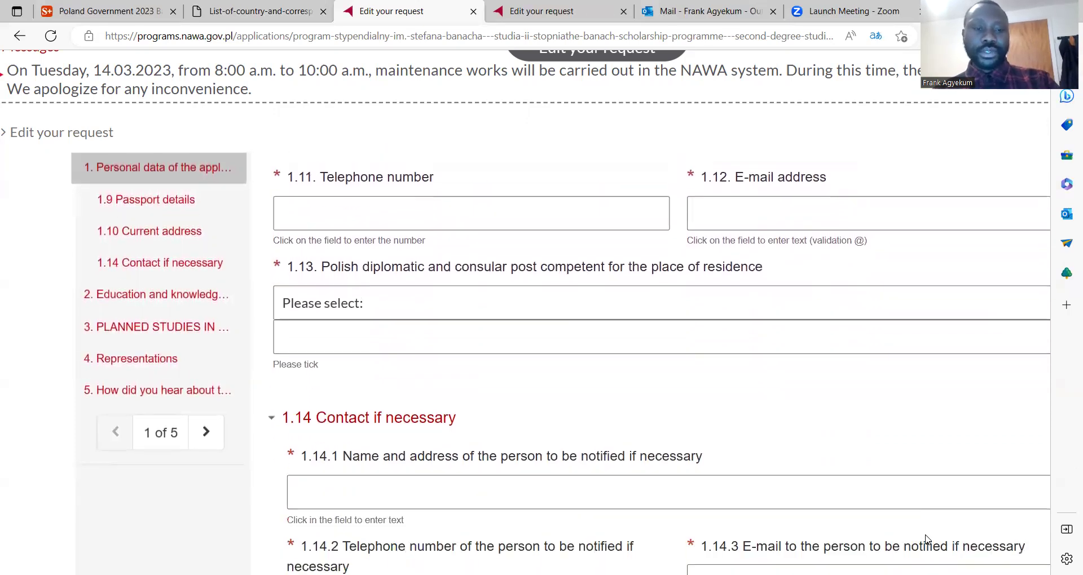
{"action": "scroll", "coordinate": [925, 540], "scroll_direction": "up", "scroll_amount": 1}
{"action": "scroll", "coordinate": [925, 540], "scroll_direction": "down", "scroll_amount": 1}
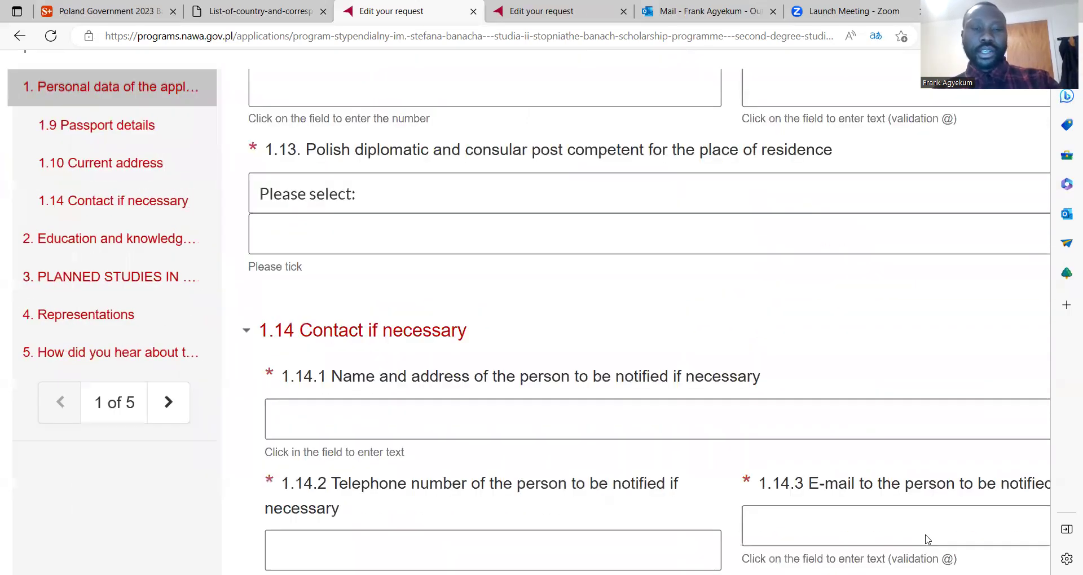
{"action": "scroll", "coordinate": [928, 540], "scroll_direction": "down", "scroll_amount": 1}
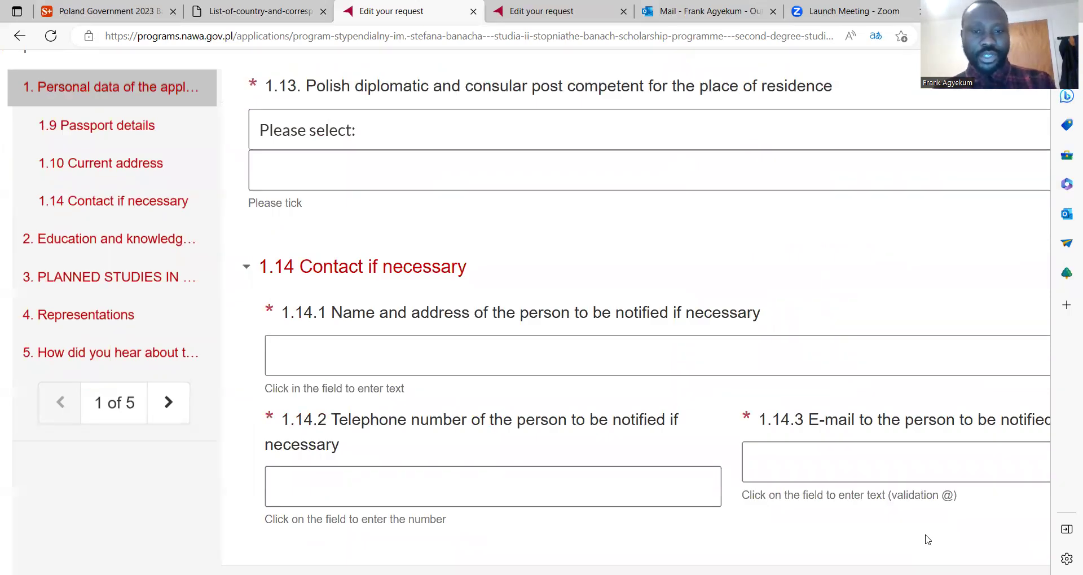
{"action": "left_click", "coordinate": [631, 368]}
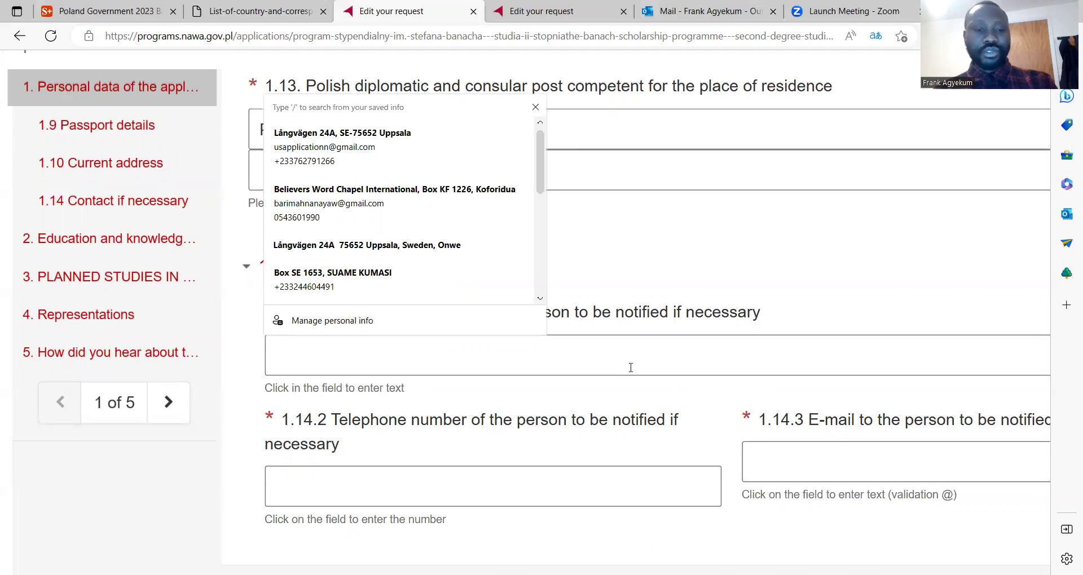
{"action": "scroll", "coordinate": [619, 437], "scroll_direction": "down", "scroll_amount": 2}
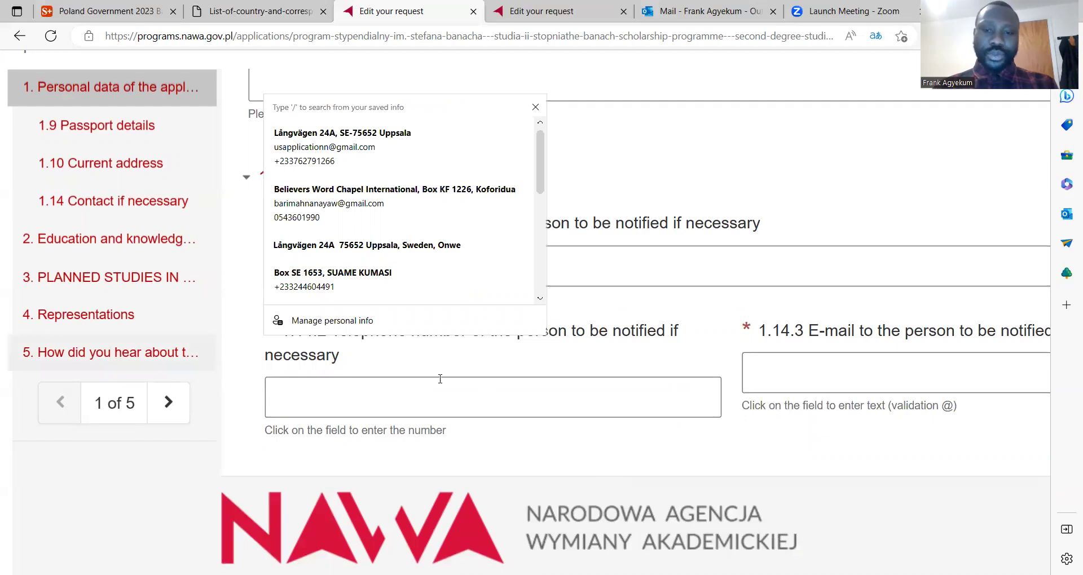
Advance the application form to section 2, Education and knowledge of foreign languages.
{"action": "left_click", "coordinate": [167, 493]}
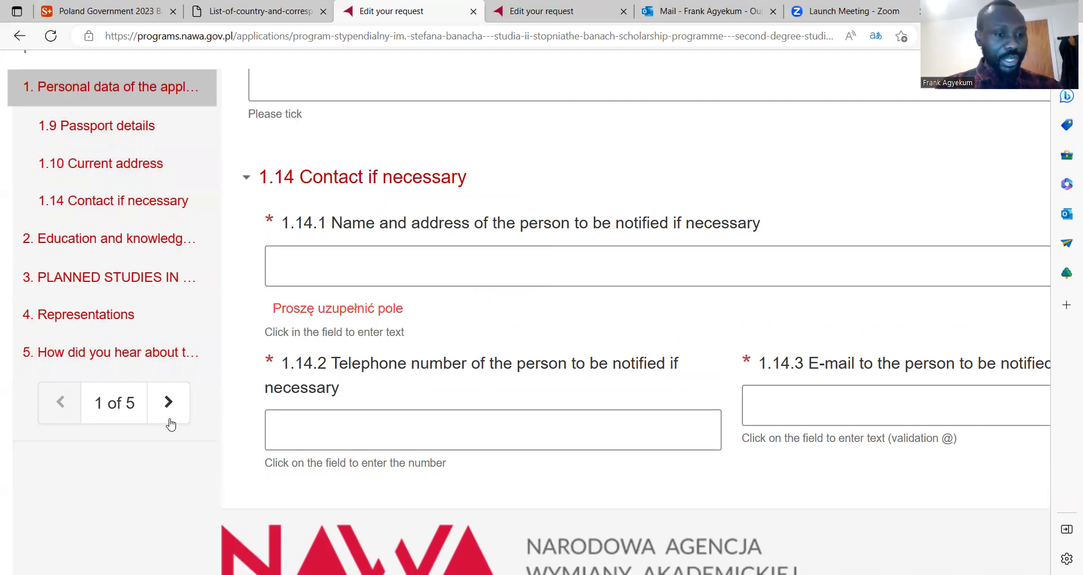
{"action": "scroll", "coordinate": [169, 423], "scroll_direction": "up", "scroll_amount": 3}
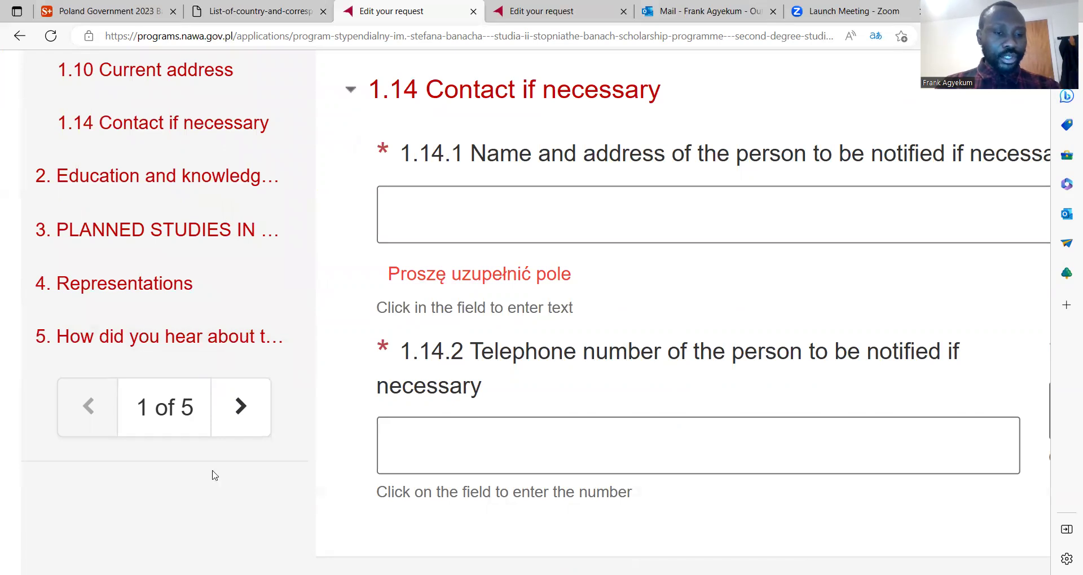
{"action": "left_click", "coordinate": [241, 407]}
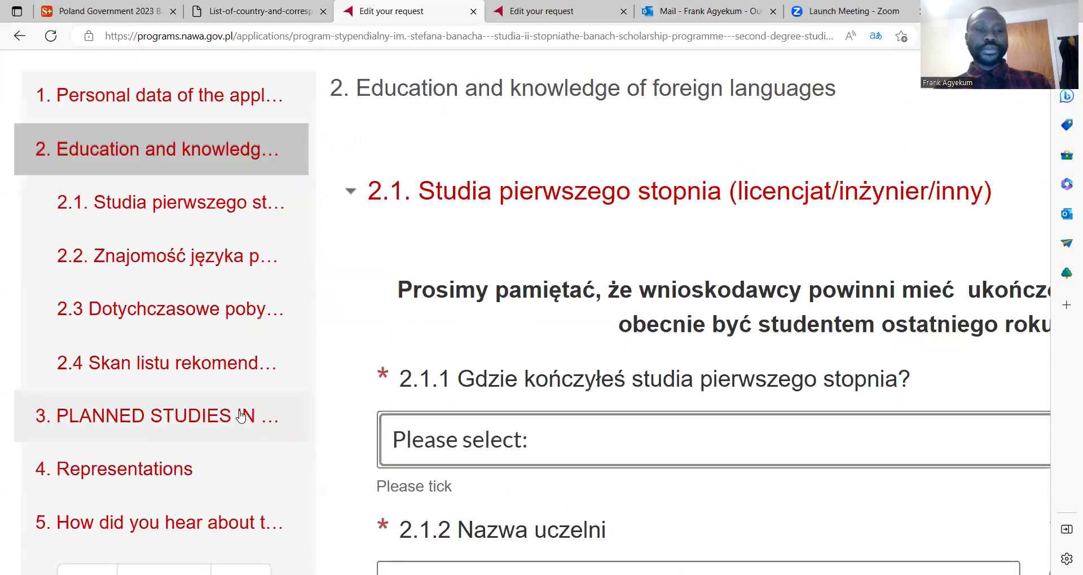
Select Nigeria as the country where the undergraduate studies were finished in question 2.1.1.
{"action": "key", "text": "ctrl+0"}
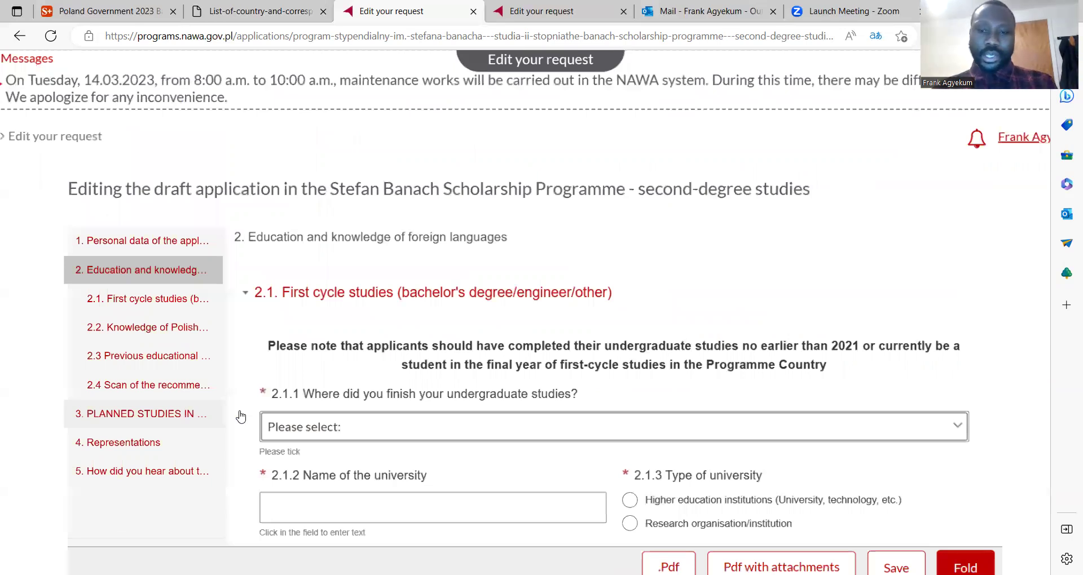
{"action": "key", "text": "ctrl+plus"}
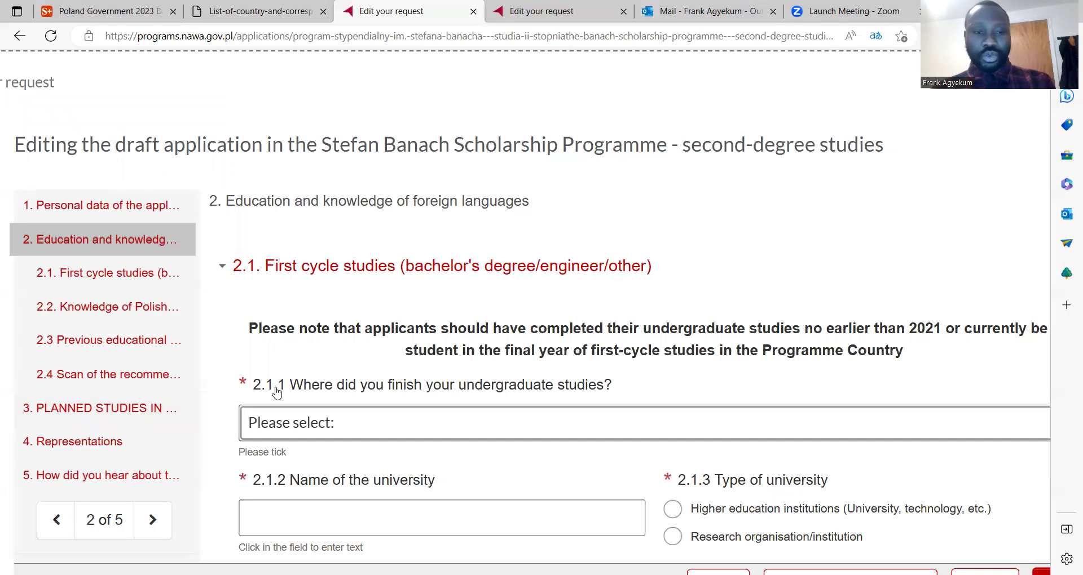
{"action": "left_click", "coordinate": [539, 423]}
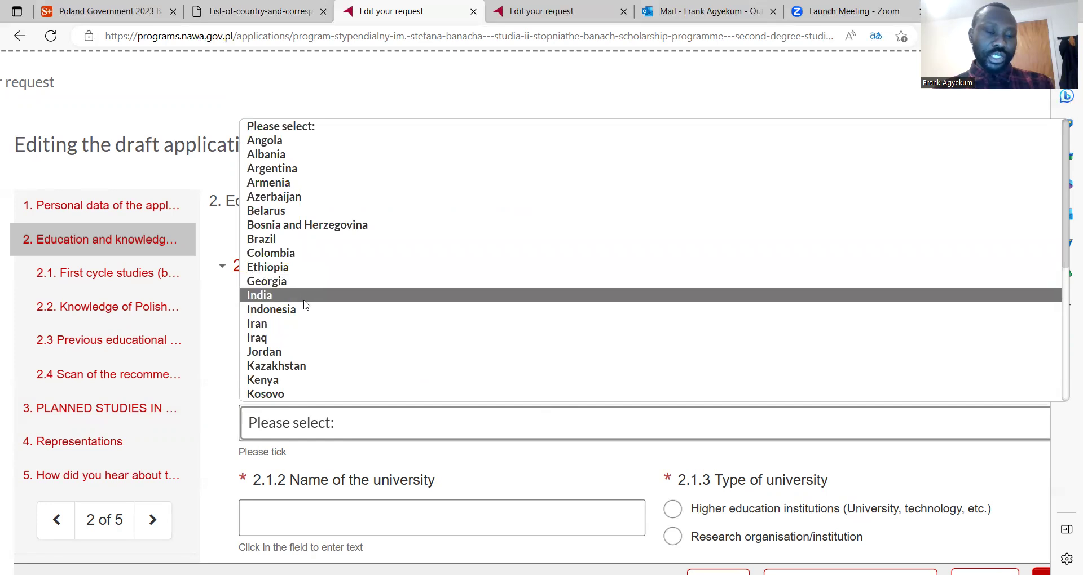
{"action": "key", "text": "Up"}
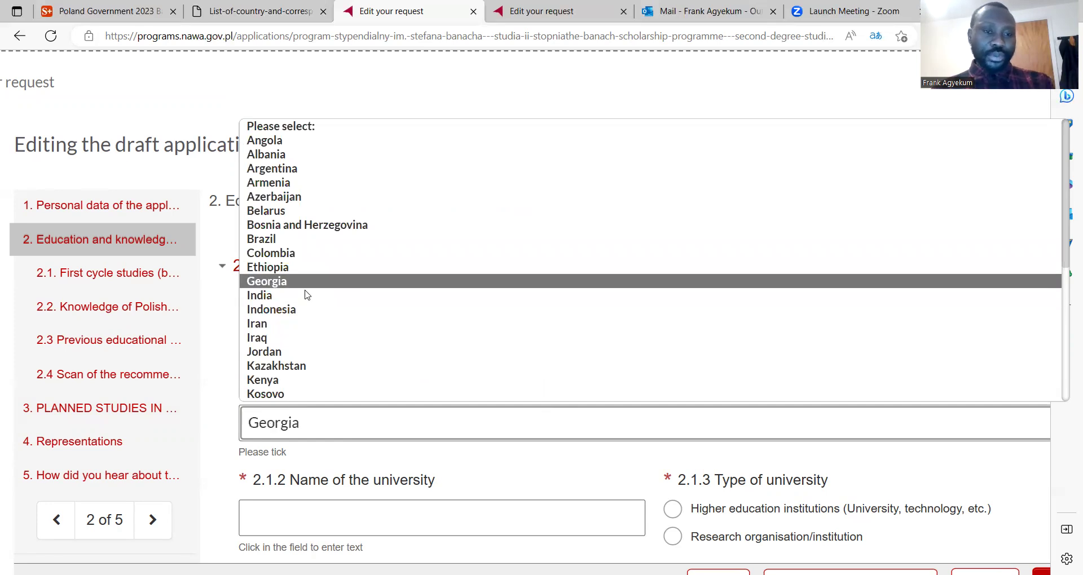
{"action": "key", "text": "n"}
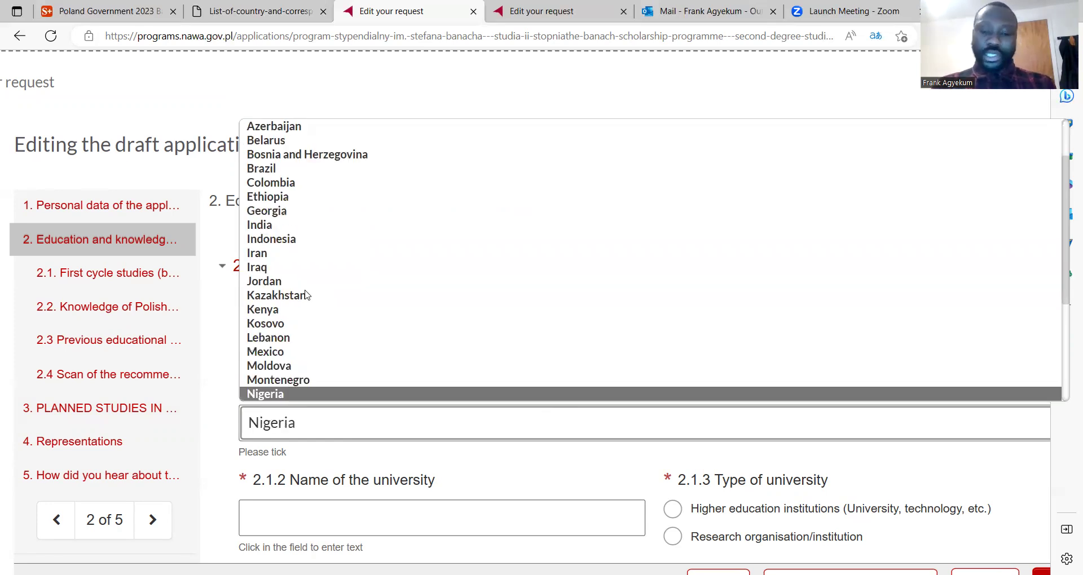
{"action": "key", "text": "Return"}
Enter "Sciences(Chemistry)" as the field of study and area of study in 2.1.5.
{"action": "scroll", "coordinate": [305, 296], "scroll_direction": "down", "scroll_amount": 3}
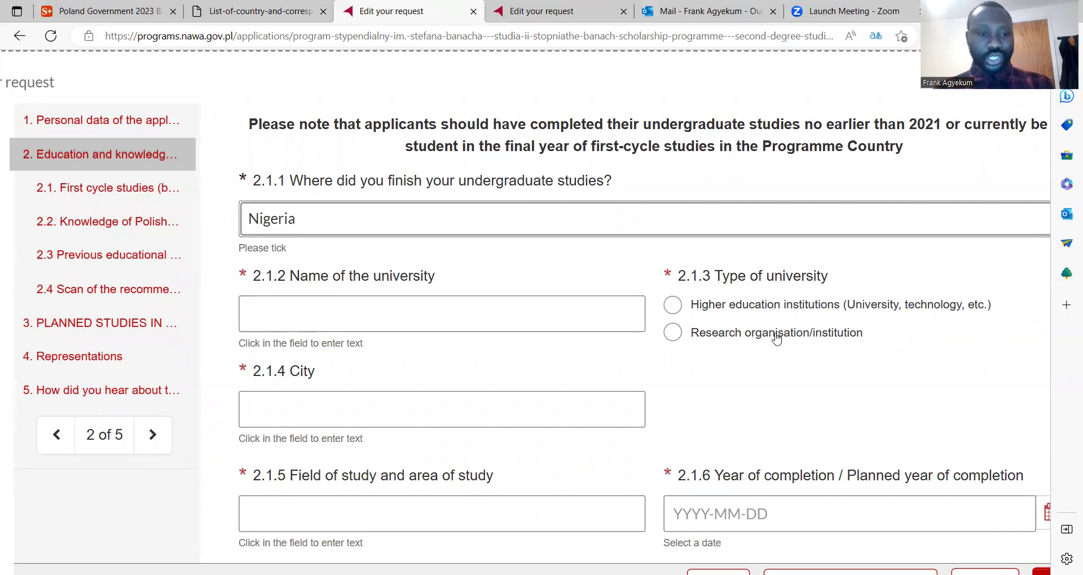
{"action": "scroll", "coordinate": [777, 339], "scroll_direction": "down", "scroll_amount": 2}
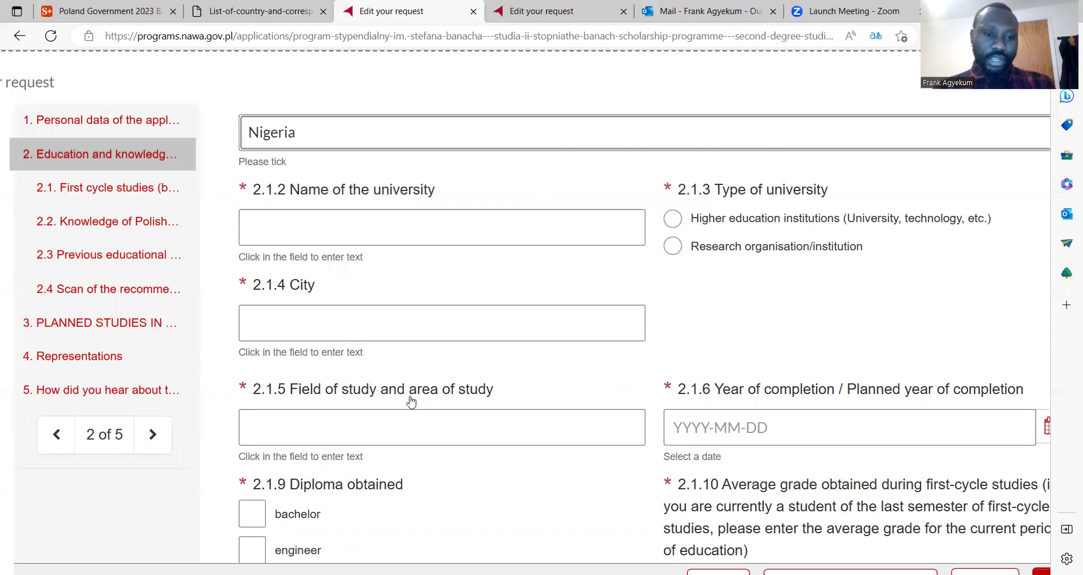
{"action": "left_click", "coordinate": [461, 435]}
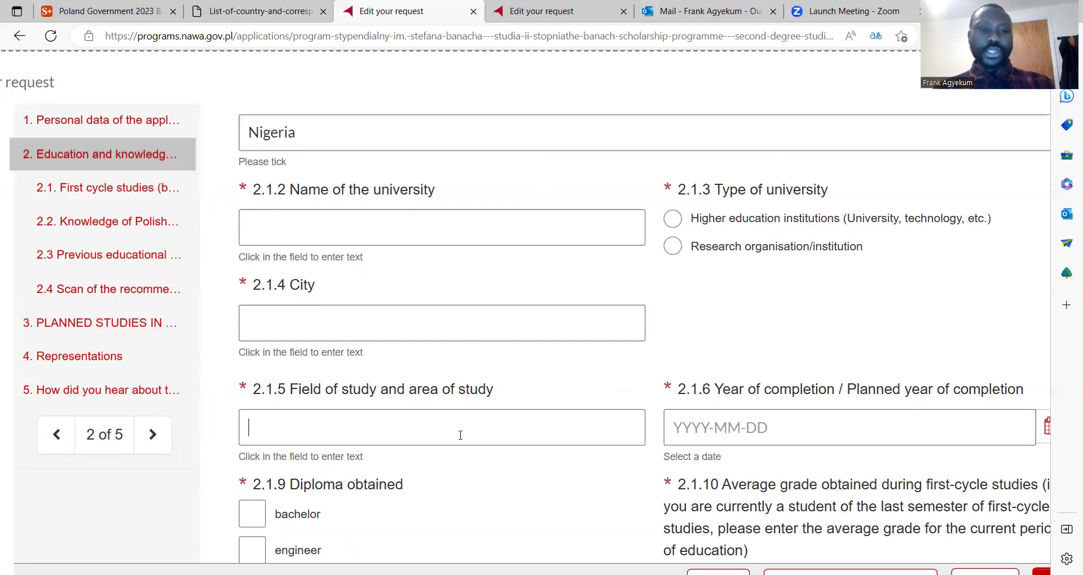
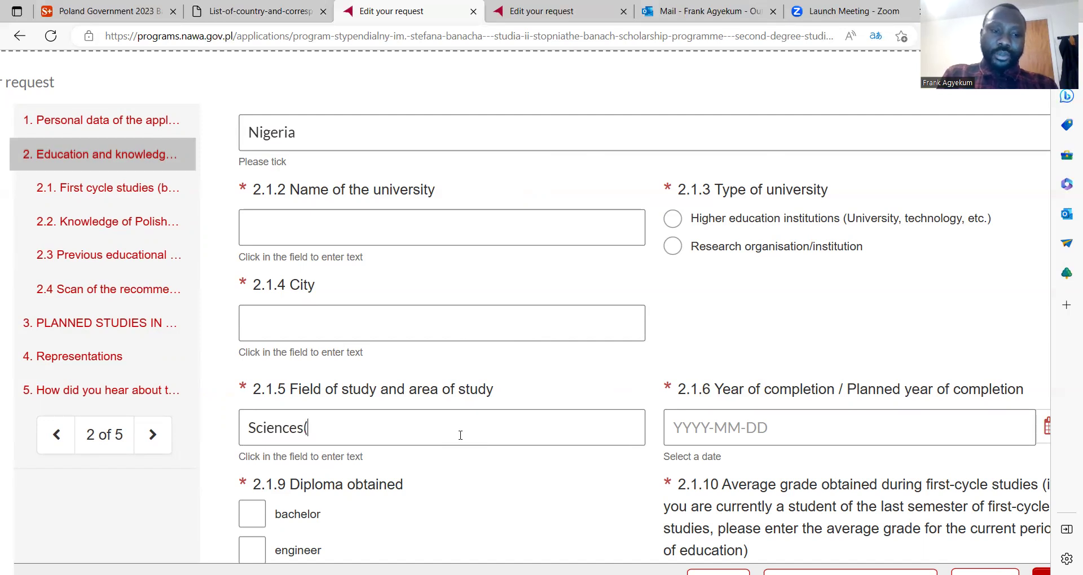
{"action": "type", "text": "(Chemistr"}
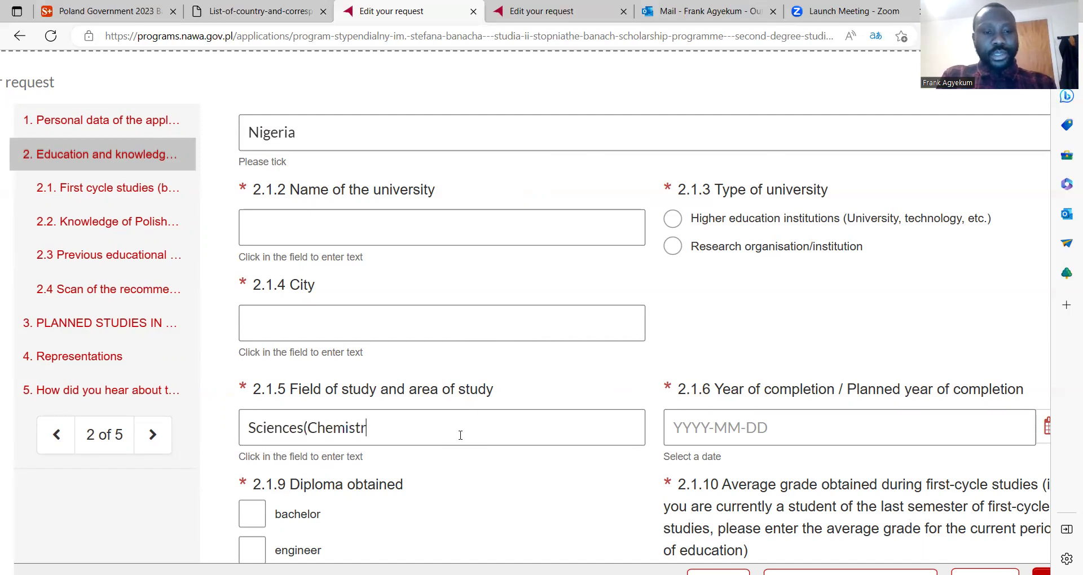
{"action": "type", "text": "y)"}
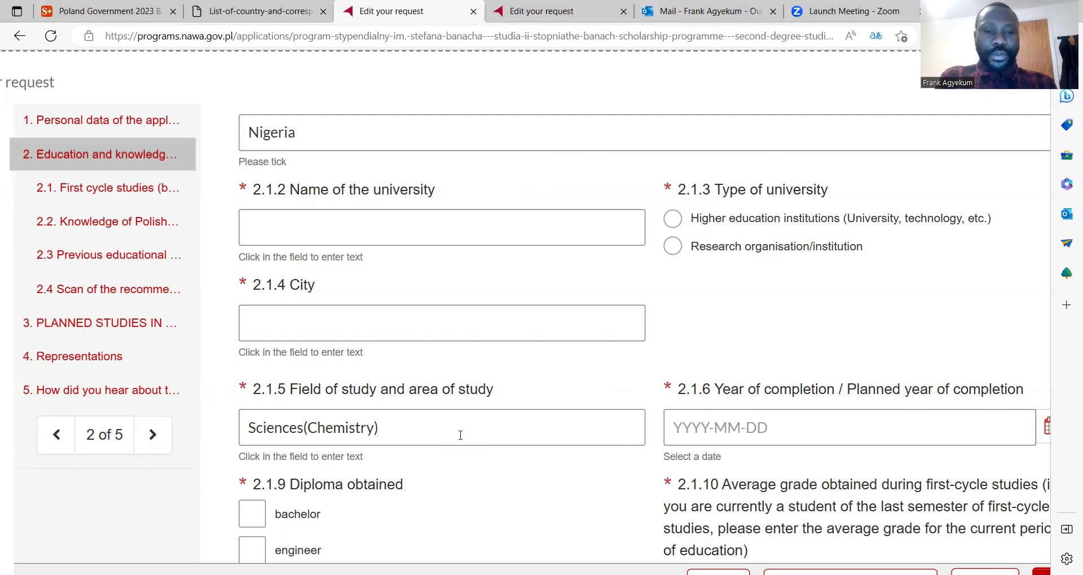
Replace the field of study and area of study in 2.1.5 with "Exact sciences".
{"action": "key", "text": "BackSpace"}
{"action": "key", "text": "BackSpace"}
{"action": "key", "text": "BackSpace"}
{"action": "key", "text": "BackSpace"}
{"action": "key", "text": "BackSpace"}
{"action": "key", "text": "BackSpace"}
{"action": "key", "text": "BackSpace"}
{"action": "key", "text": "BackSpace"}
{"action": "key", "text": "BackSpace"}
{"action": "key", "text": "BackSpace"}
{"action": "key", "text": "BackSpace"}
{"action": "key", "text": "BackSpace"}
{"action": "key", "text": "BackSpace"}
{"action": "key", "text": "BackSpace"}
{"action": "key", "text": "BackSpace"}
{"action": "key", "text": "BackSpace"}
{"action": "key", "text": "BackSpace"}
{"action": "key", "text": "BackSpace"}
{"action": "key", "text": "BackSpace"}
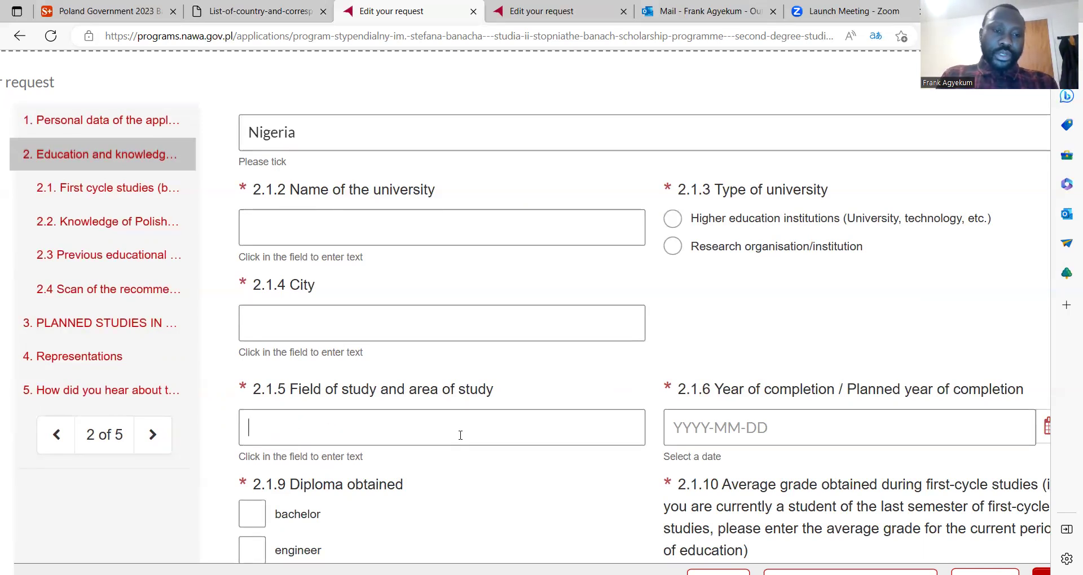
{"action": "type", "text": "Exact"}
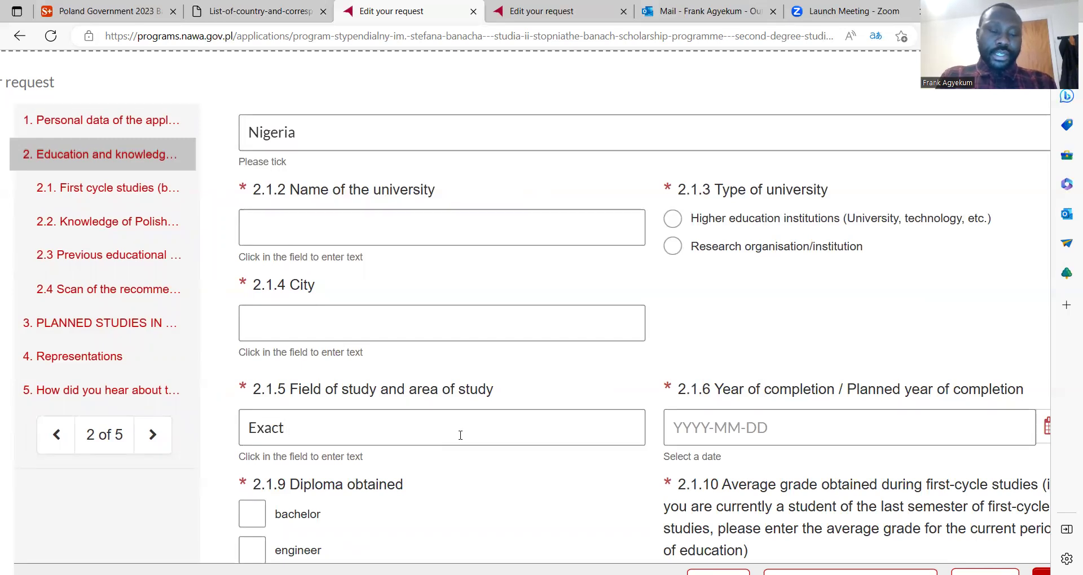
{"action": "type", "text": " scienc"}
{"action": "key", "text": "BackSpace"}
{"action": "type", "text": "nces"}
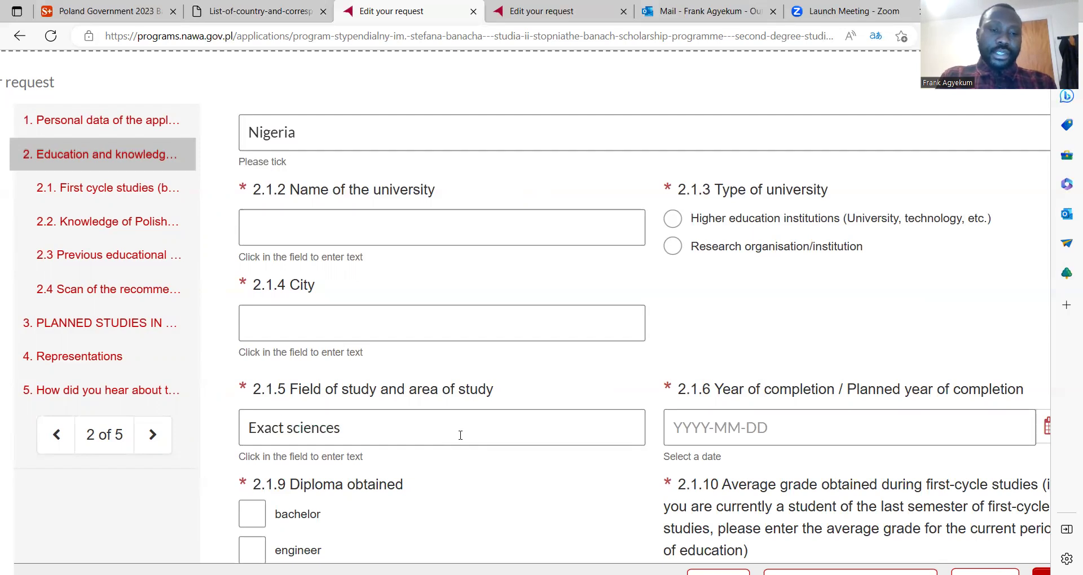
Replace the field of study and area of study in 2.1.5 with "Engineering(Chemical Engineering".
{"action": "key", "text": "BackSpace"}
{"action": "key", "text": "BackSpace"}
{"action": "key", "text": "BackSpace"}
{"action": "key", "text": "BackSpace"}
{"action": "key", "text": "BackSpace"}
{"action": "key", "text": "BackSpace"}
{"action": "key", "text": "BackSpace"}
{"action": "key", "text": "BackSpace"}
{"action": "key", "text": "BackSpace"}
{"action": "key", "text": "BackSpace"}
{"action": "key", "text": "BackSpace"}
{"action": "key", "text": "BackSpace"}
{"action": "key", "text": "BackSpace"}
{"action": "key", "text": "BackSpace"}
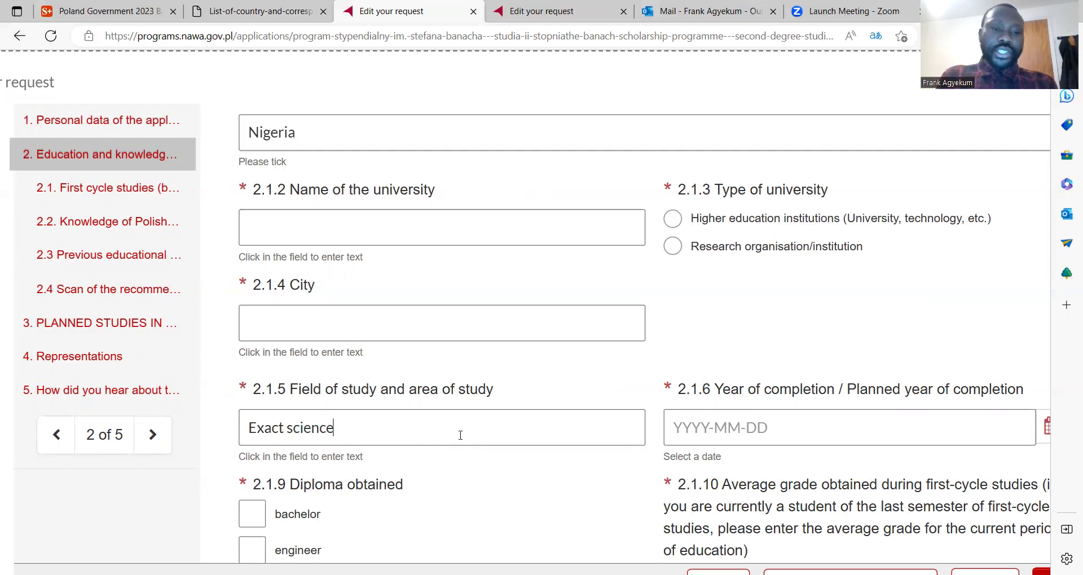
{"action": "type", "text": "Engi"}
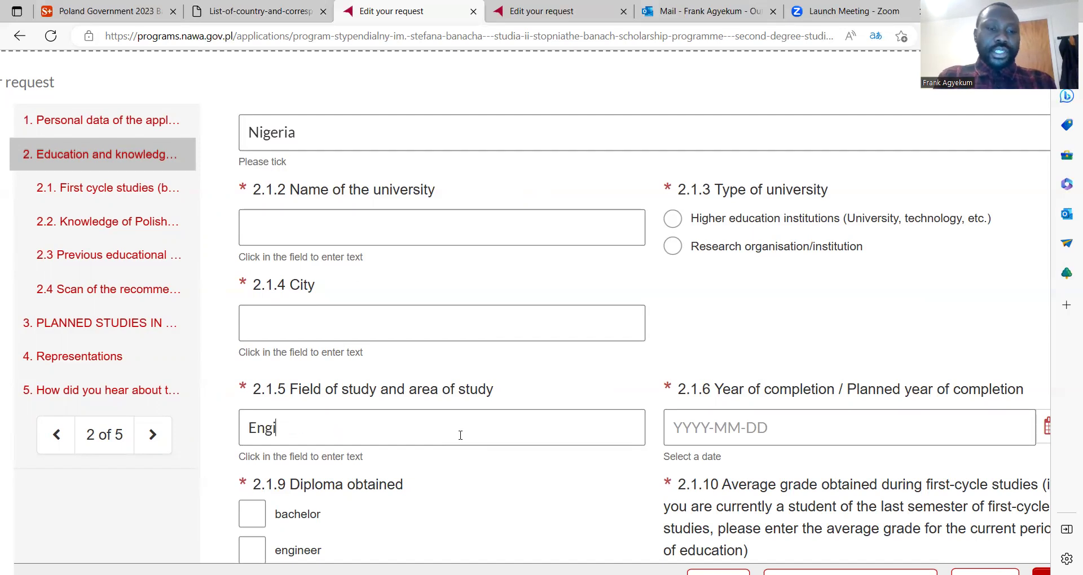
{"action": "type", "text": "neering"}
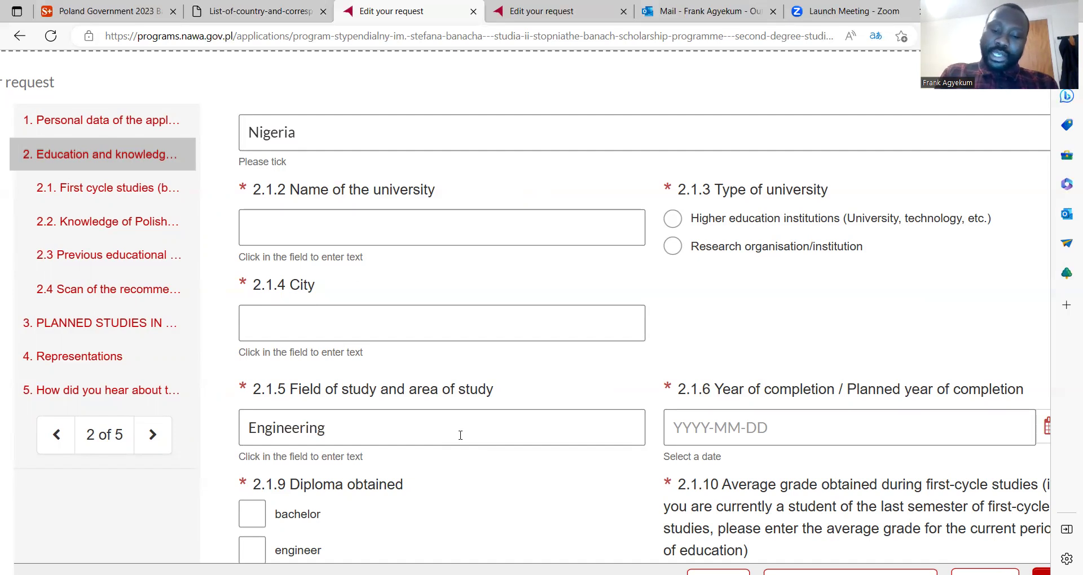
{"action": "type", "text": "(Cen"}
{"action": "key", "text": "BackSpace"}
{"action": "type", "text": "h"}
{"action": "key", "text": "BackSpace"}
{"action": "key", "text": "BackSpace"}
{"action": "type", "text": "hemcial"}
{"action": "key", "text": "BackSpace"}
{"action": "key", "text": "BackSpace"}
{"action": "key", "text": "BackSpace"}
{"action": "key", "text": "BackSpace"}
{"action": "type", "text": "ical En"}
{"action": "key", "text": "BackSpace"}
{"action": "type", "text": "ngine"}
{"action": "key", "text": "BackSpace"}
{"action": "type", "text": "neering"}
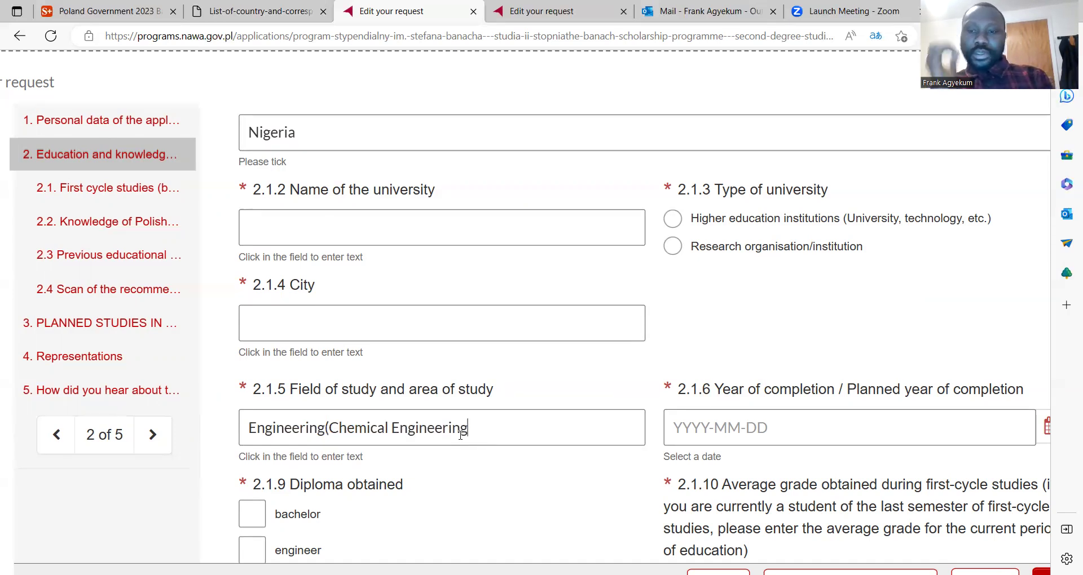
Open the calendar for the 2.1.6 year of completion or planned year of completion.
{"action": "scroll", "coordinate": [531, 502], "scroll_direction": "down", "scroll_amount": 2}
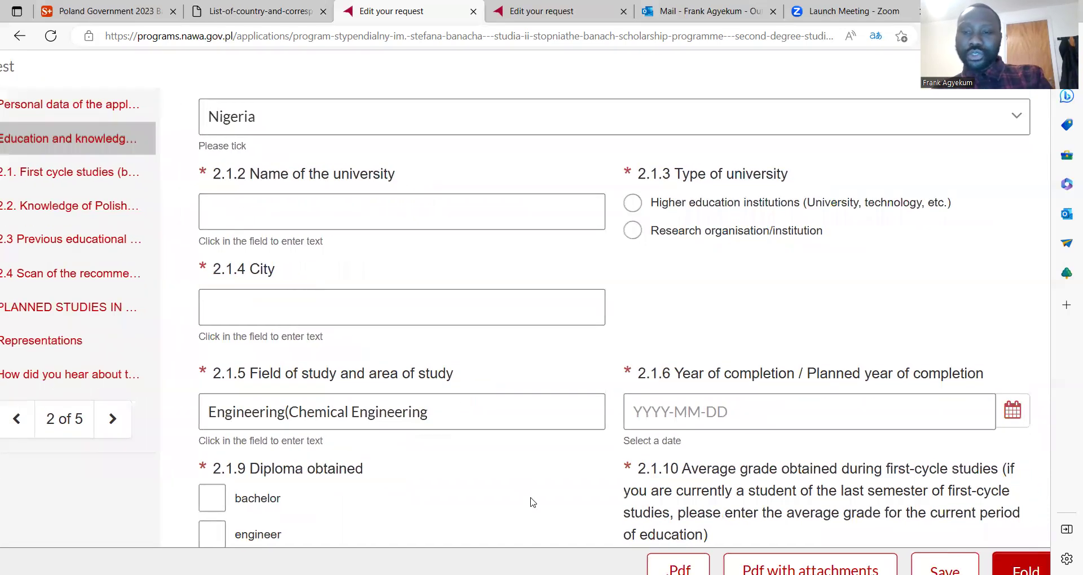
{"action": "scroll", "coordinate": [531, 502], "scroll_direction": "down", "scroll_amount": 1}
{"action": "scroll", "coordinate": [534, 502], "scroll_direction": "down", "scroll_amount": 2}
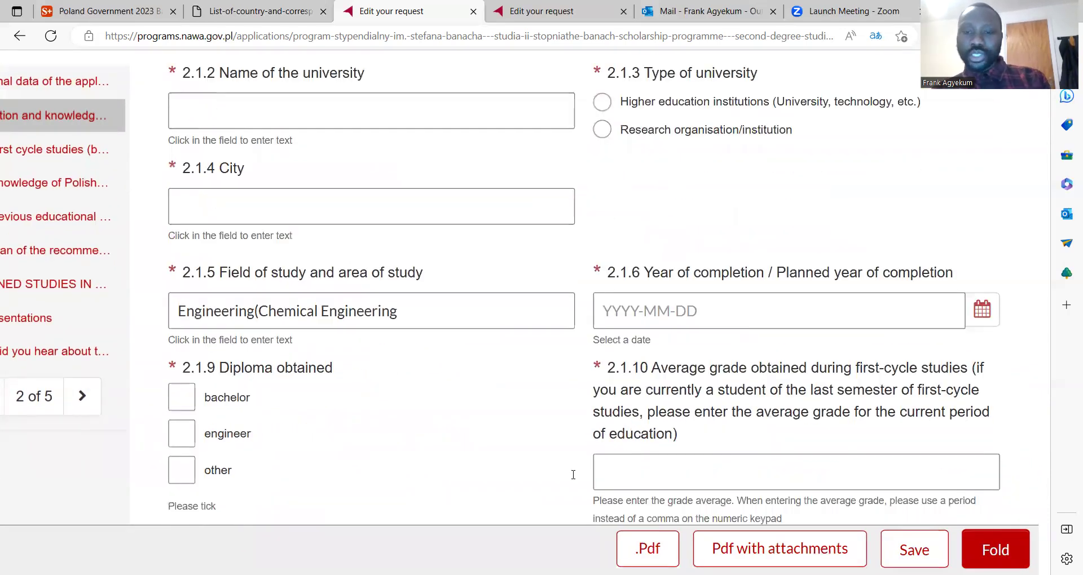
{"action": "left_click", "coordinate": [988, 313]}
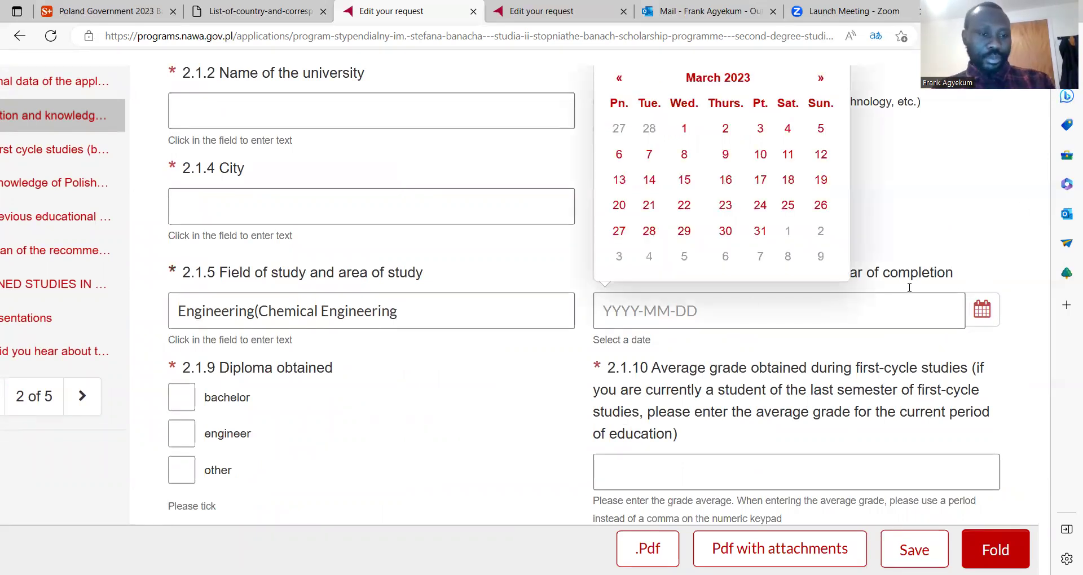
Tick engineer as the diploma obtained in question 2.1.9.
{"action": "scroll", "coordinate": [443, 398], "scroll_direction": "down", "scroll_amount": 3}
{"action": "key", "text": "ctrl+plus"}
{"action": "key", "text": "ctrl+plus"}
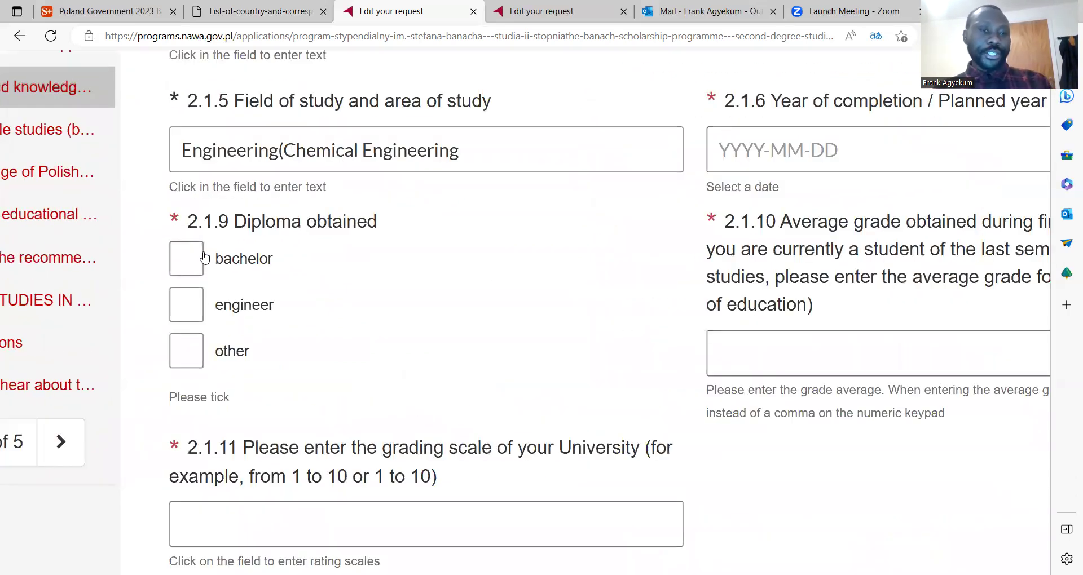
{"action": "left_click", "coordinate": [202, 316]}
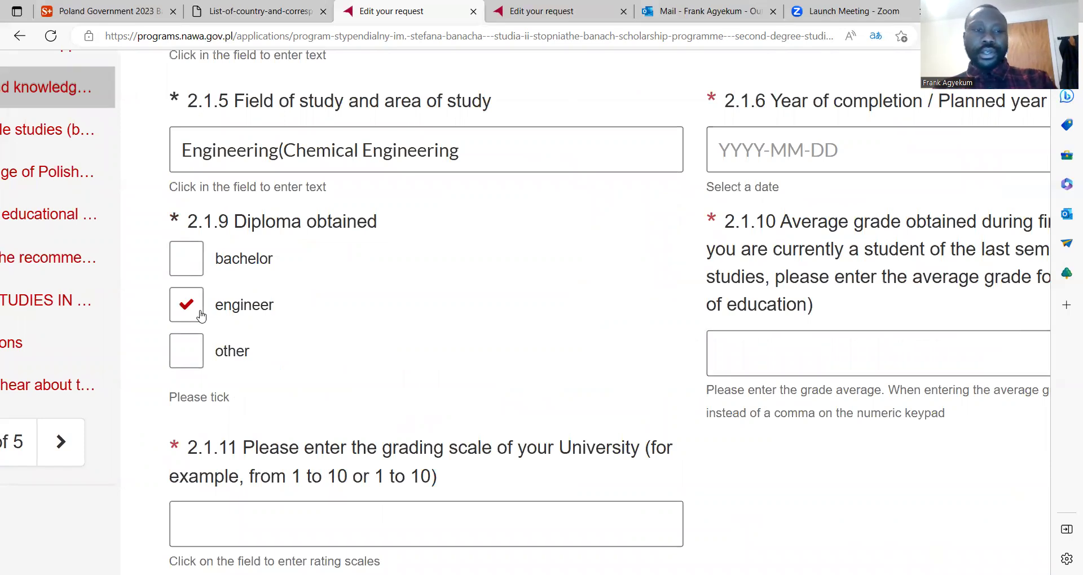
Set the diploma obtained in question 2.1.9 to bachelor.
{"action": "key", "text": "ctrl+minus"}
{"action": "key", "text": "ctrl+minus"}
{"action": "left_click", "coordinate": [224, 311]}
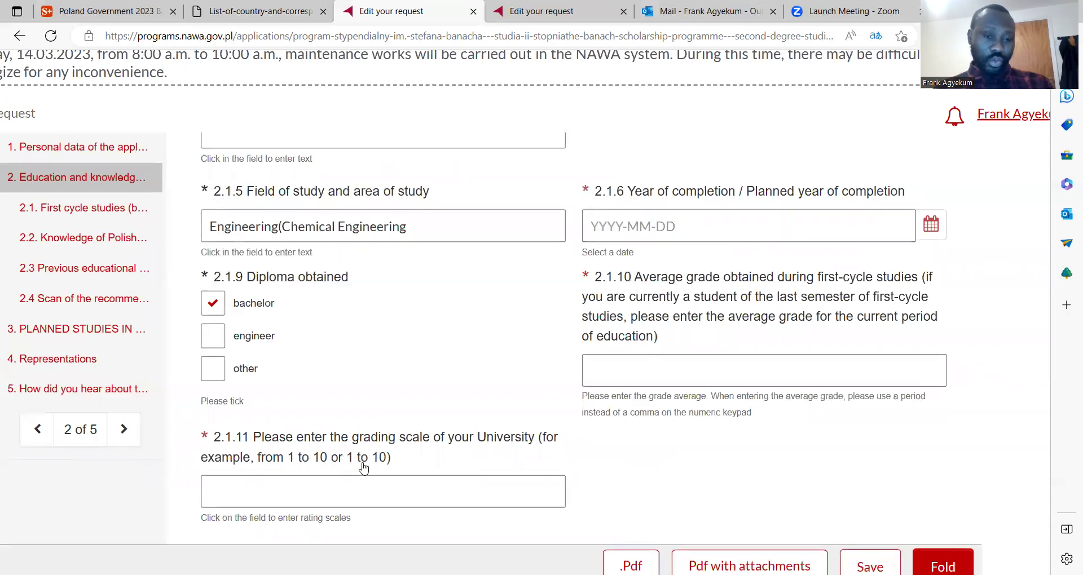
Examine the 2.1.11 grading scale field and the instructions for the 2.1.10 average grade of first-cycle studies.
{"action": "left_click", "coordinate": [303, 486]}
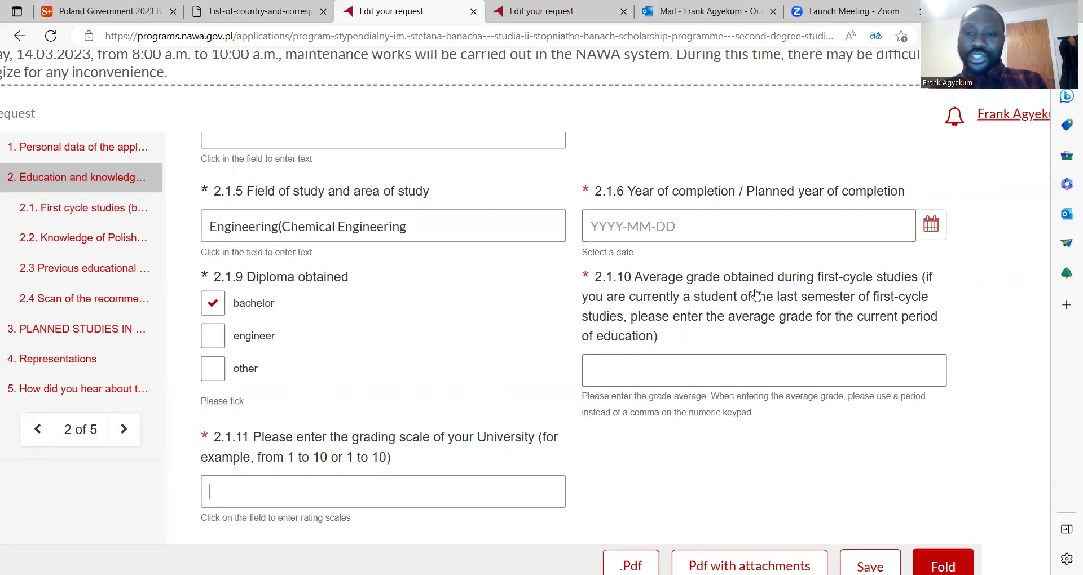
{"action": "scroll", "coordinate": [860, 289], "scroll_direction": "right", "scroll_amount": 1}
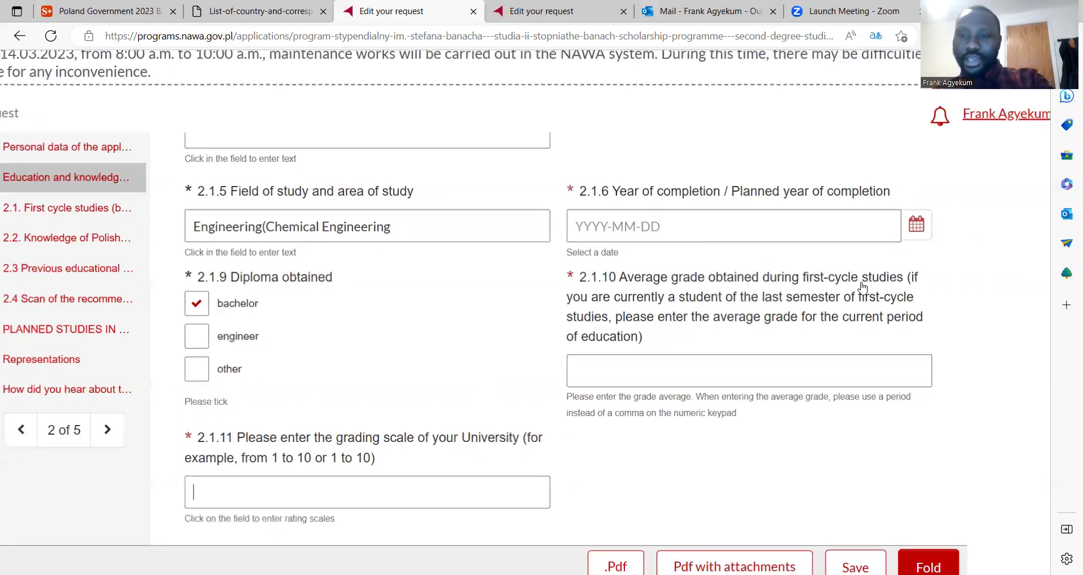
{"action": "scroll", "coordinate": [862, 288], "scroll_direction": "up", "scroll_amount": 2}
{"action": "scroll", "coordinate": [862, 288], "scroll_direction": "up", "scroll_amount": 3}
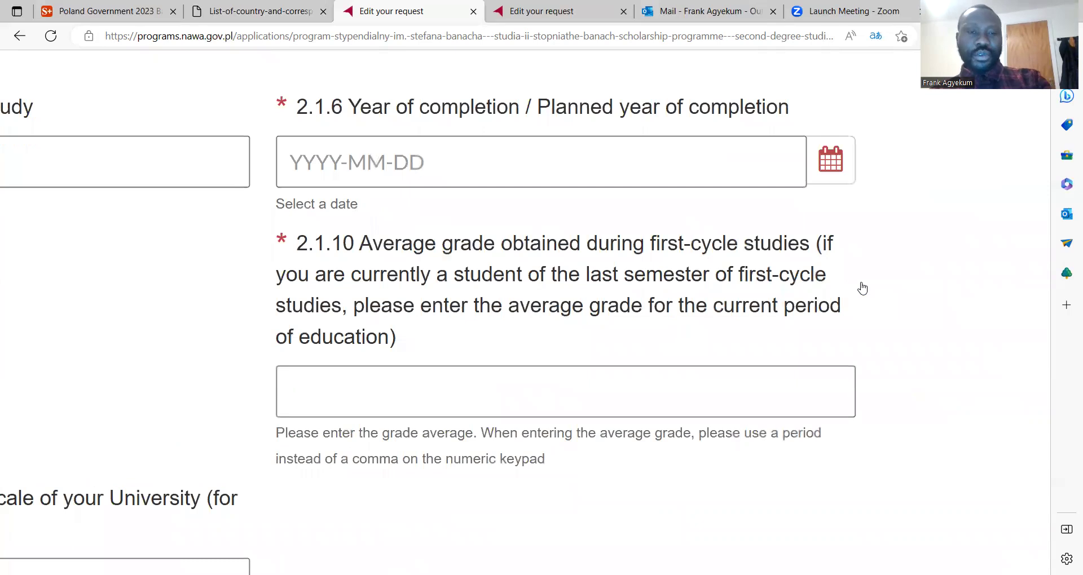
{"action": "scroll", "coordinate": [863, 288], "scroll_direction": "up", "scroll_amount": 1}
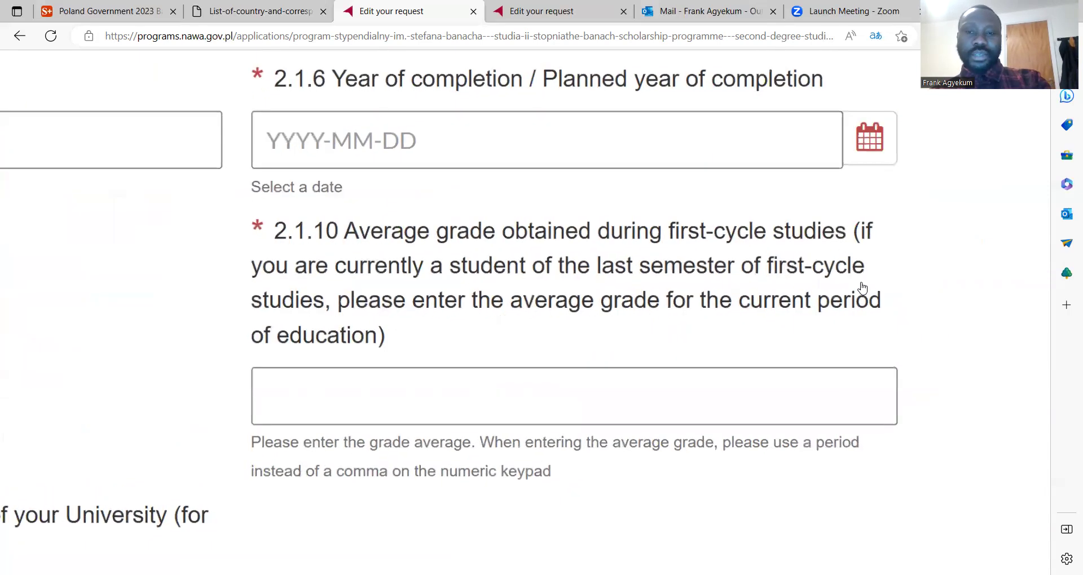
{"action": "scroll", "coordinate": [862, 288], "scroll_direction": "up", "scroll_amount": 1}
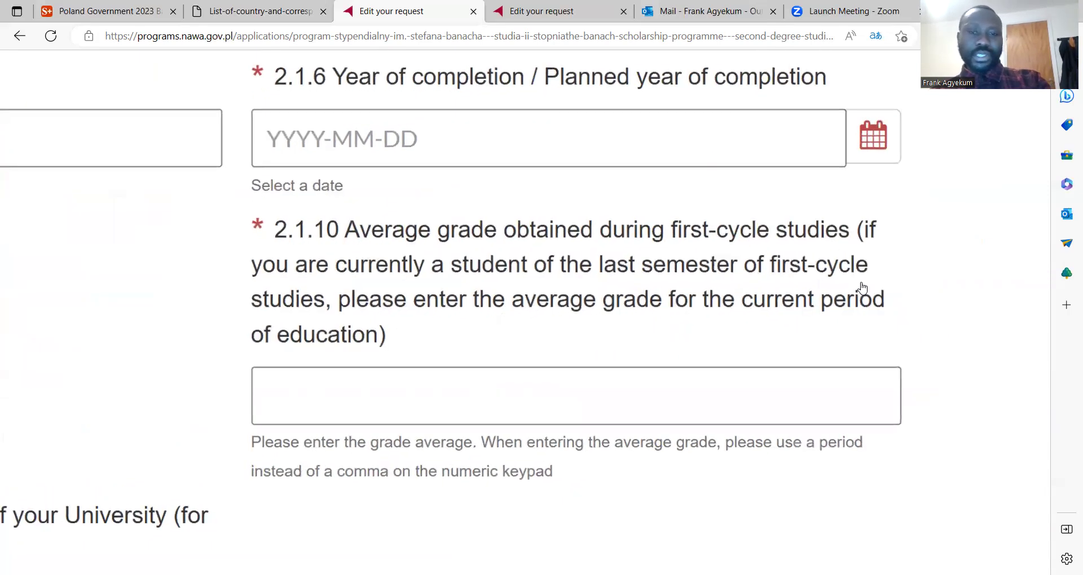
{"action": "scroll", "coordinate": [862, 288], "scroll_direction": "up", "scroll_amount": 1}
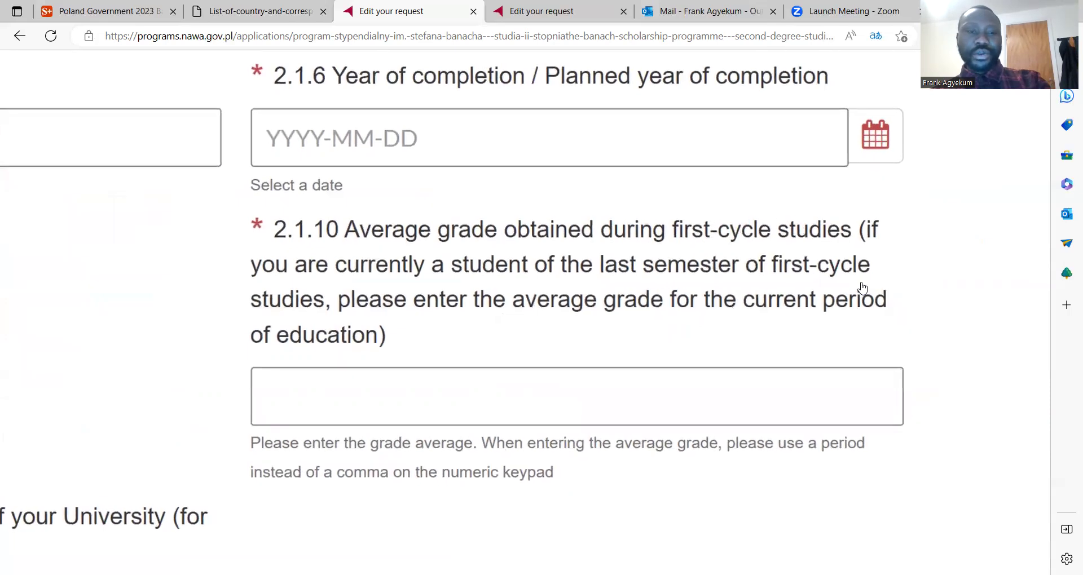
{"action": "scroll", "coordinate": [862, 288], "scroll_direction": "up", "scroll_amount": 1}
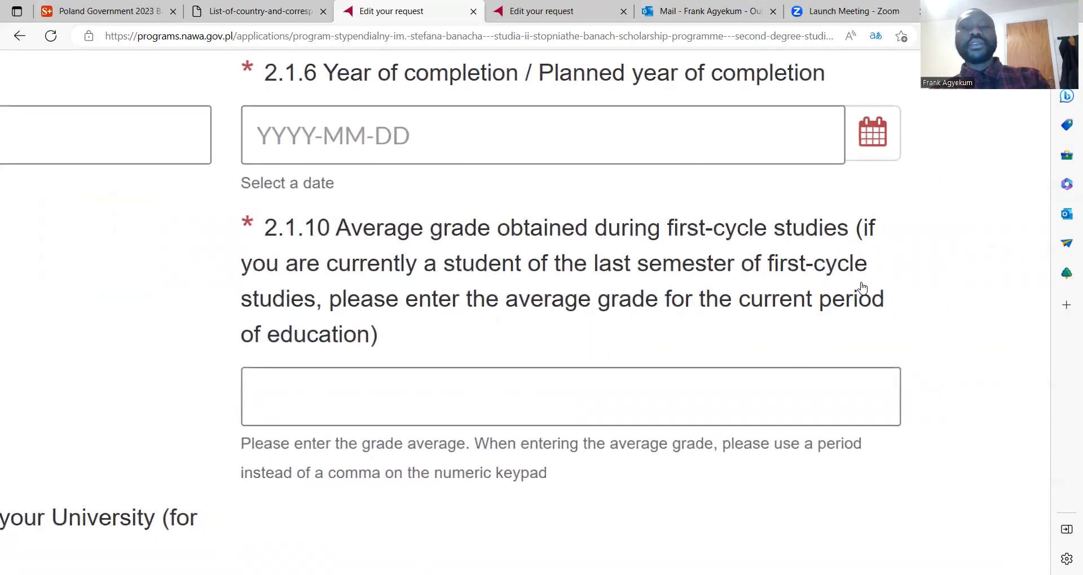
{"action": "left_click", "coordinate": [554, 419]}
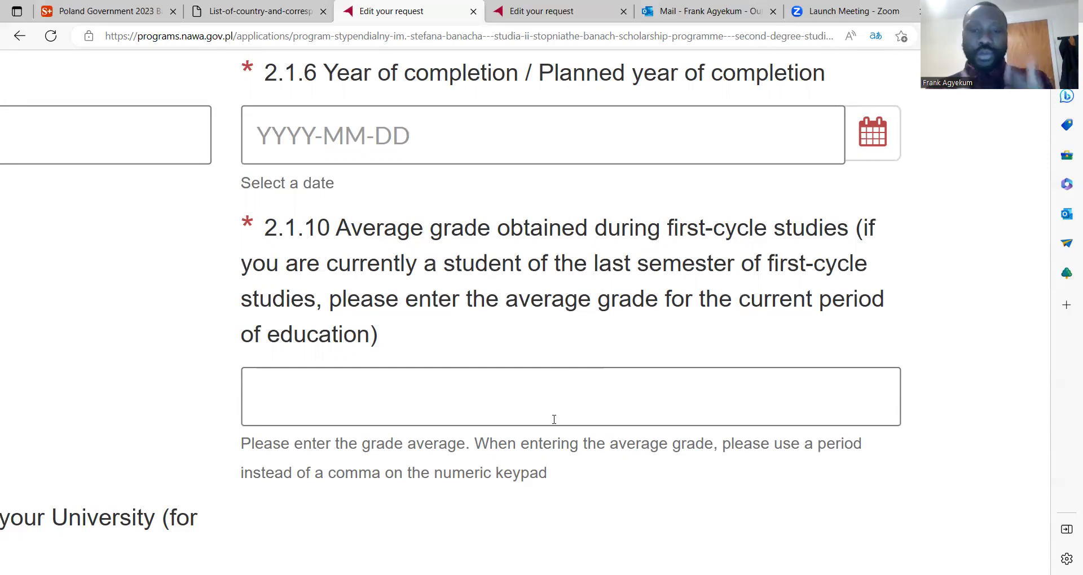
Review the attachment requirements for the 2.1.12 first-cycle diploma scan and the 2.1.13 Diploma Supplement scan.
{"action": "scroll", "coordinate": [554, 419], "scroll_direction": "down", "scroll_amount": 3}
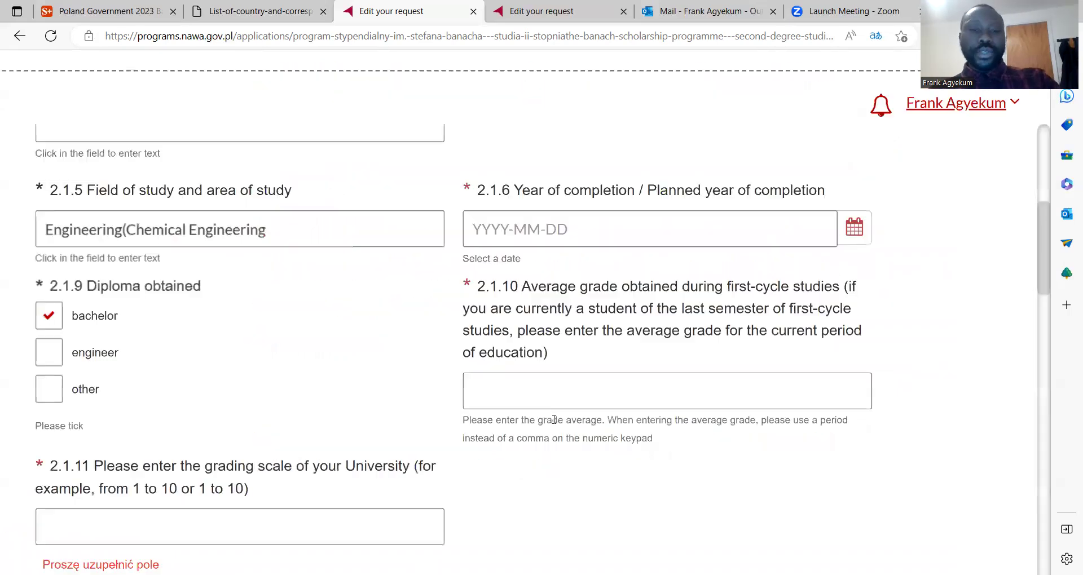
{"action": "scroll", "coordinate": [554, 419], "scroll_direction": "down", "scroll_amount": 1}
{"action": "scroll", "coordinate": [554, 419], "scroll_direction": "up", "scroll_amount": 2}
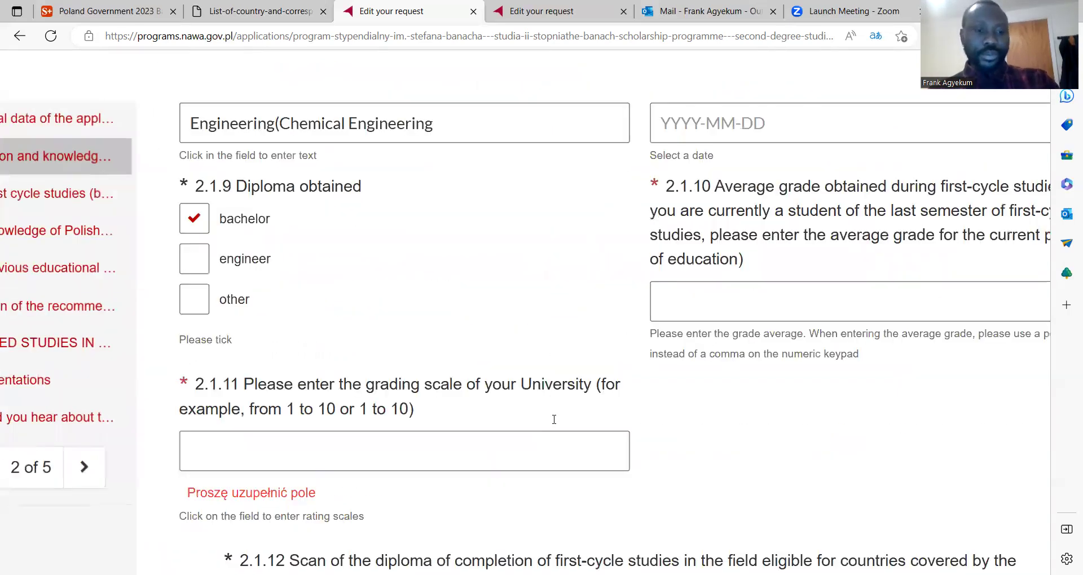
{"action": "scroll", "coordinate": [554, 419], "scroll_direction": "down", "scroll_amount": 5}
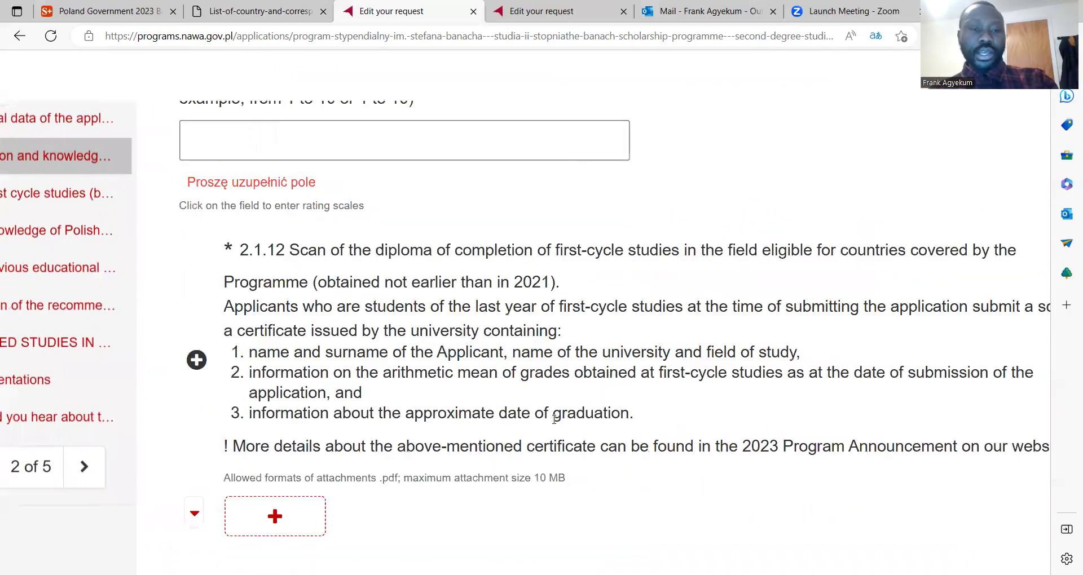
{"action": "scroll", "coordinate": [554, 418], "scroll_direction": "right", "scroll_amount": 1}
{"action": "scroll", "coordinate": [554, 420], "scroll_direction": "up", "scroll_amount": 1}
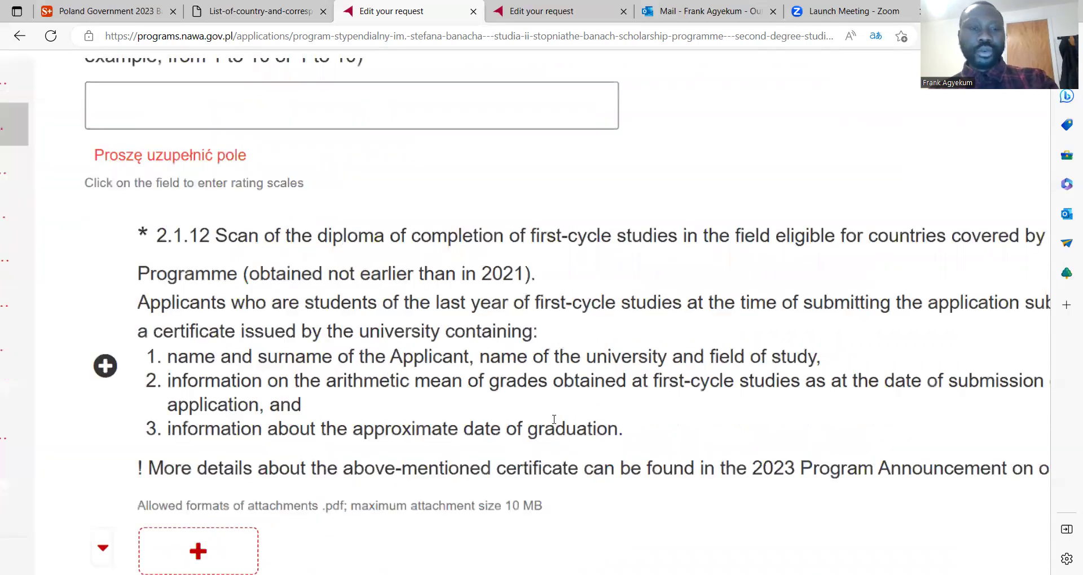
{"action": "scroll", "coordinate": [554, 419], "scroll_direction": "down", "scroll_amount": 1}
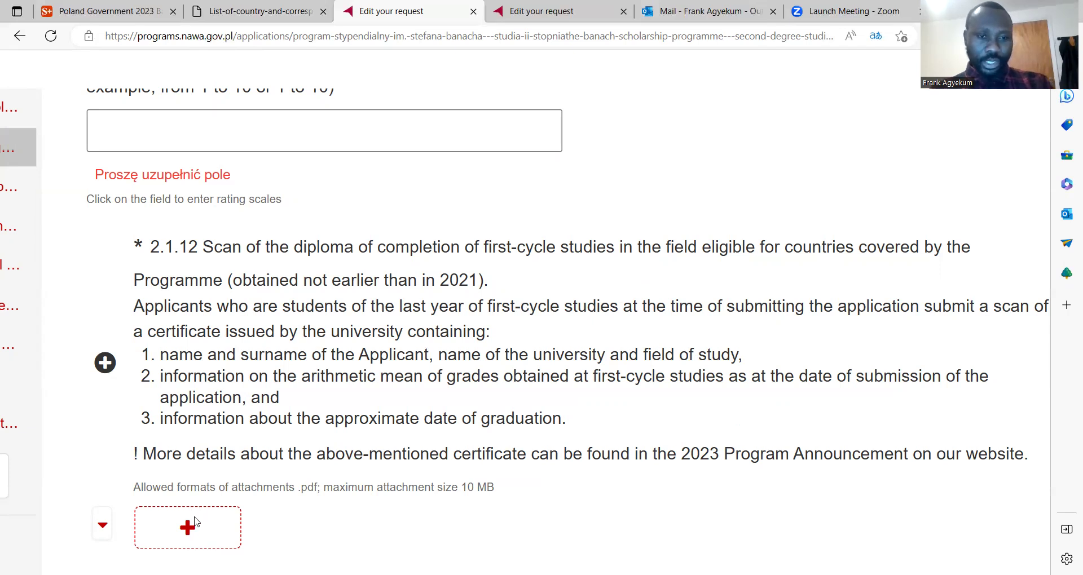
{"action": "scroll", "coordinate": [194, 522], "scroll_direction": "down", "scroll_amount": 3}
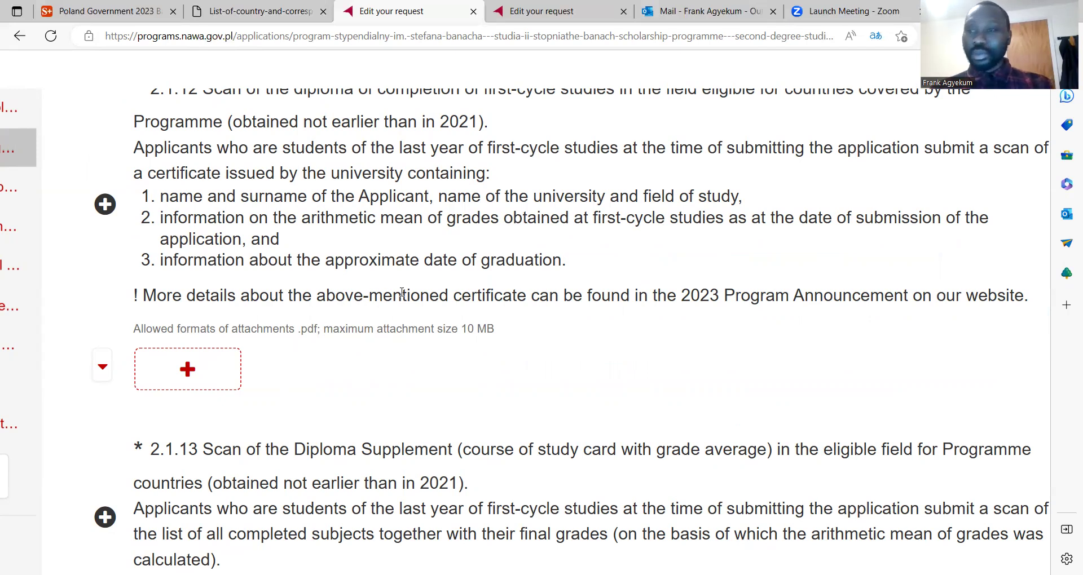
{"action": "scroll", "coordinate": [402, 291], "scroll_direction": "down", "scroll_amount": 4}
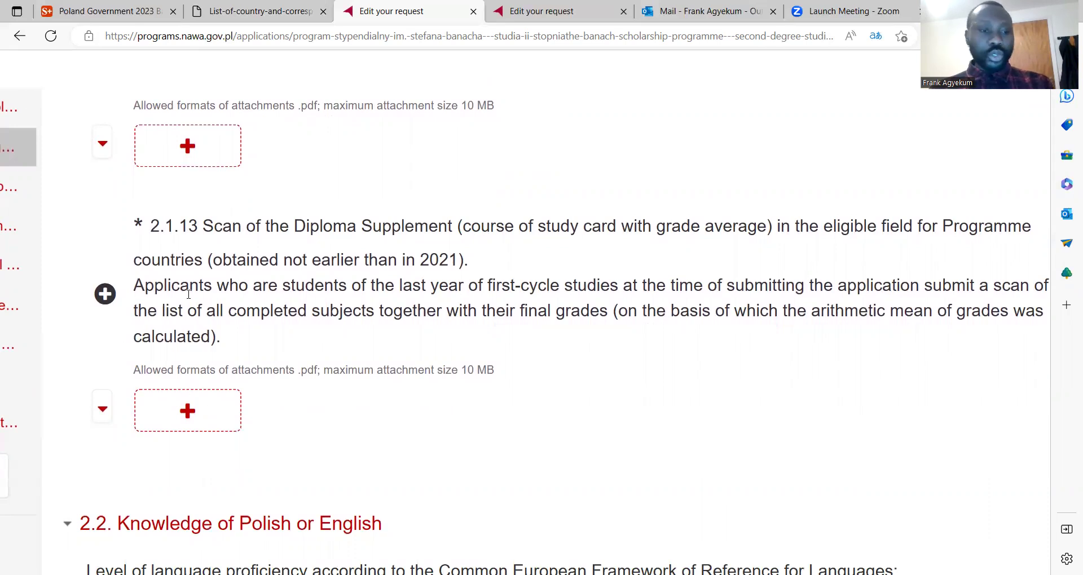
Try English and French as example mother tongues in 2.2.1, clearing the field after each one.
{"action": "scroll", "coordinate": [177, 402], "scroll_direction": "down", "scroll_amount": 5}
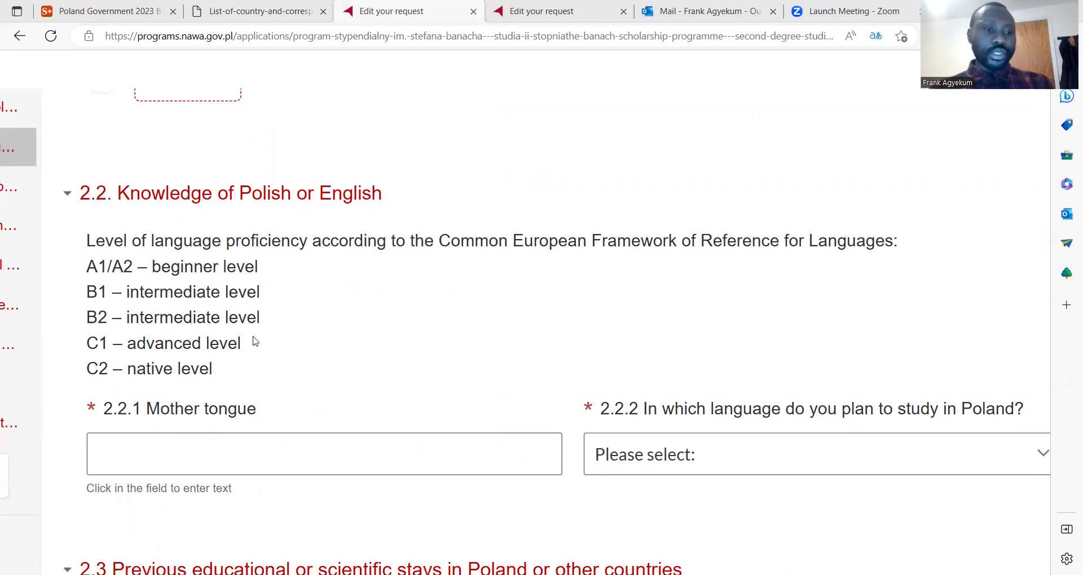
{"action": "scroll", "coordinate": [213, 434], "scroll_direction": "down", "scroll_amount": 2}
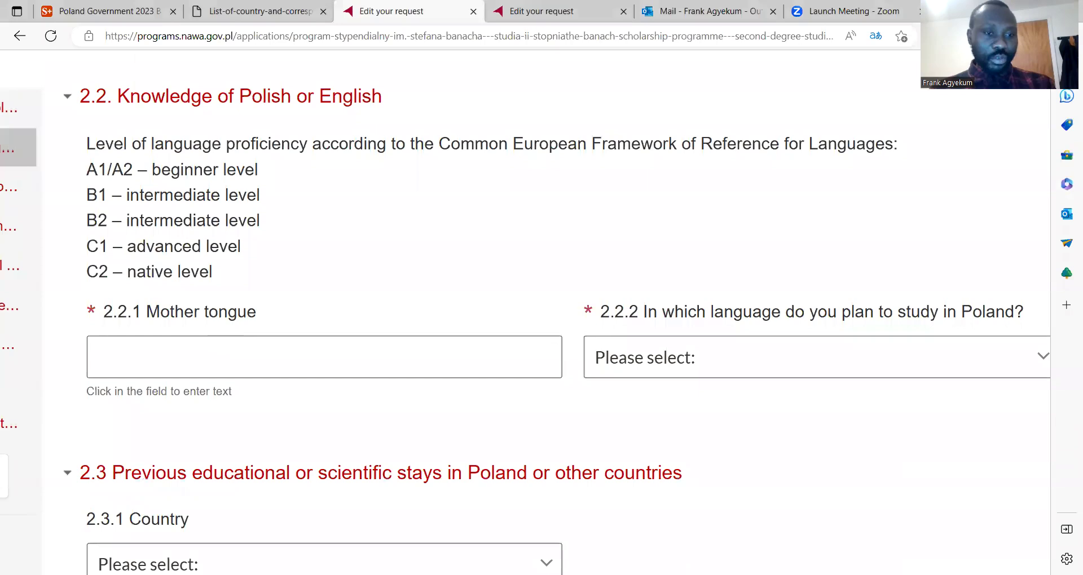
{"action": "left_click", "coordinate": [155, 364]}
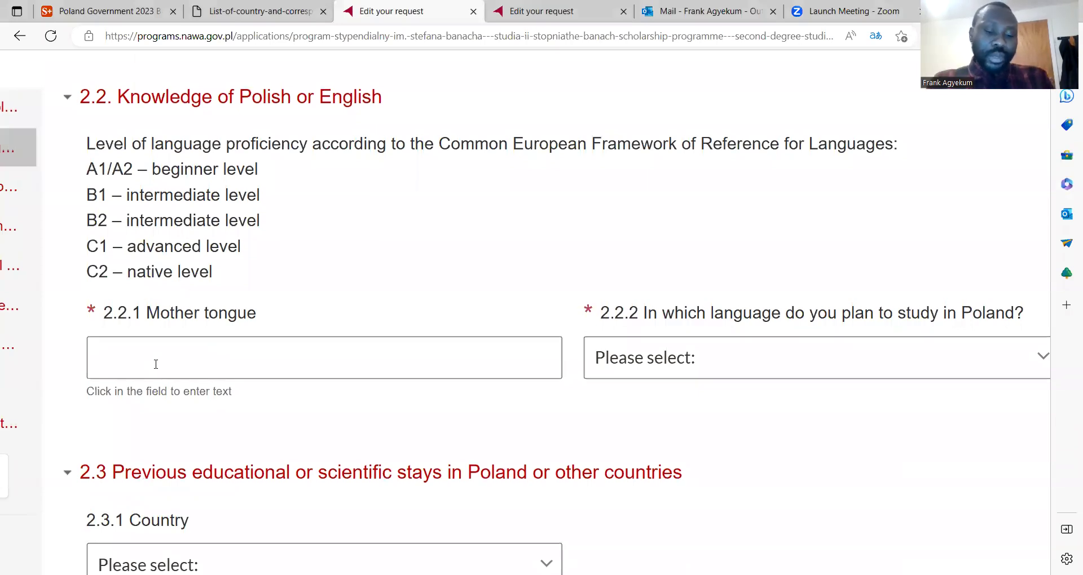
{"action": "type", "text": "Englis"}
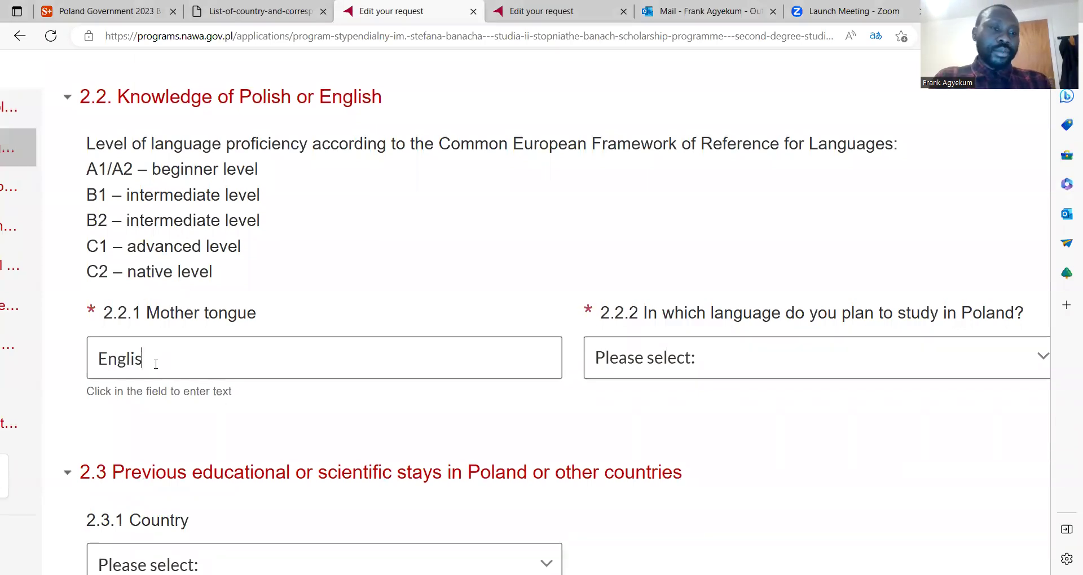
{"action": "key", "text": "BackSpace"}
{"action": "key", "text": "BackSpace"}
{"action": "key", "text": "BackSpace"}
{"action": "key", "text": "BackSpace"}
{"action": "key", "text": "BackSpace"}
{"action": "key", "text": "BackSpace"}
{"action": "type", "text": "French"}
{"action": "key", "text": "BackSpace"}
{"action": "key", "text": "BackSpace"}
{"action": "key", "text": "BackSpace"}
{"action": "key", "text": "BackSpace"}
{"action": "key", "text": "BackSpace"}
{"action": "key", "text": "BackSpace"}
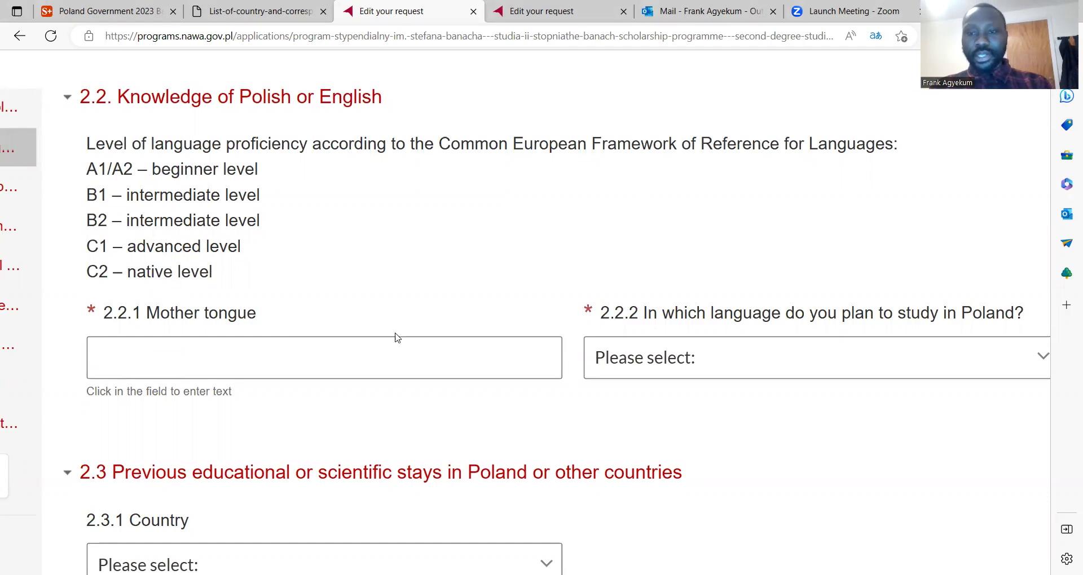
Try Polish as the planned study language in 2.2.2, and set it to English.
{"action": "scroll", "coordinate": [426, 339], "scroll_direction": "right", "scroll_amount": 3}
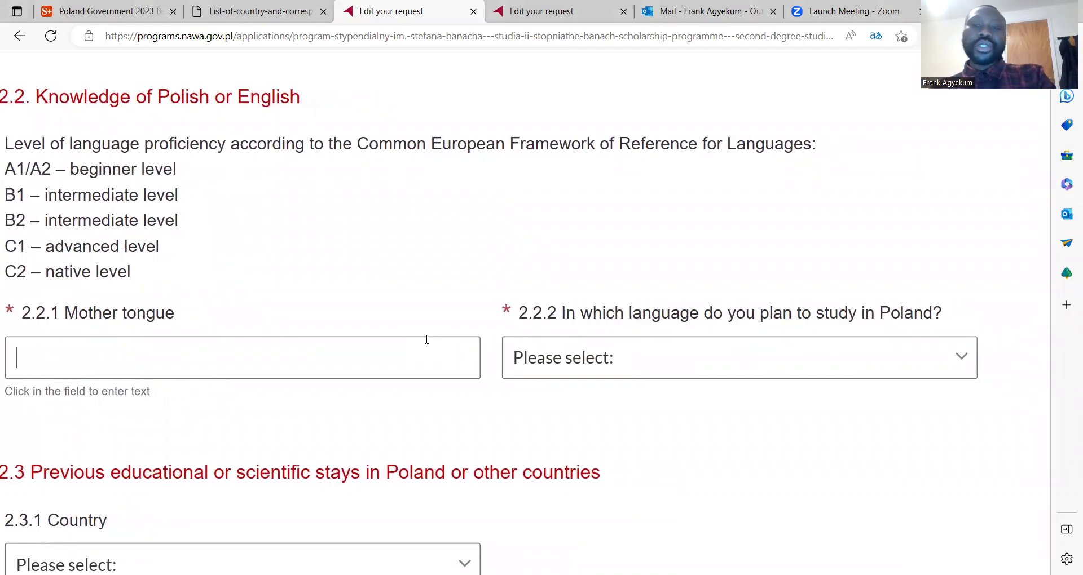
{"action": "left_click", "coordinate": [860, 362]}
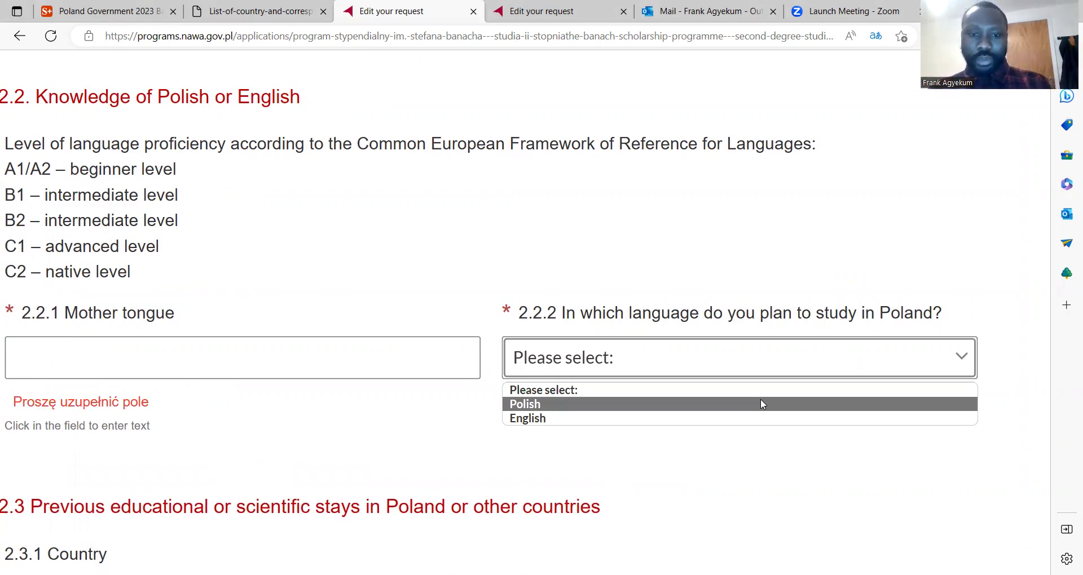
{"action": "left_click", "coordinate": [760, 402]}
{"action": "left_click", "coordinate": [714, 367]}
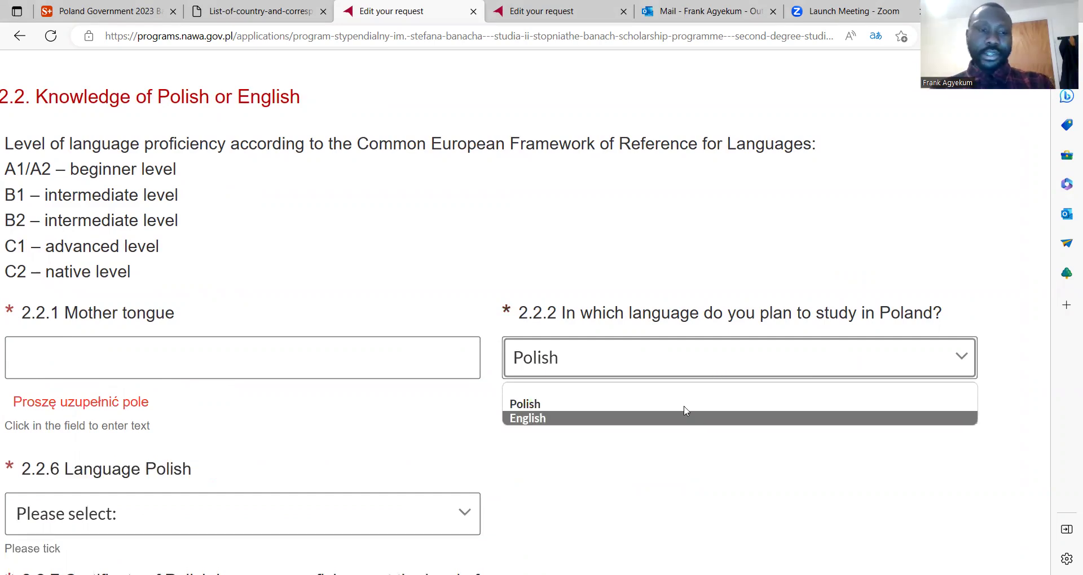
{"action": "left_click", "coordinate": [693, 421]}
Review the accepted English proficiency certificates in 2.2.4 and the scan requirements in 2.2.5.
{"action": "scroll", "coordinate": [686, 411], "scroll_direction": "down", "scroll_amount": 4}
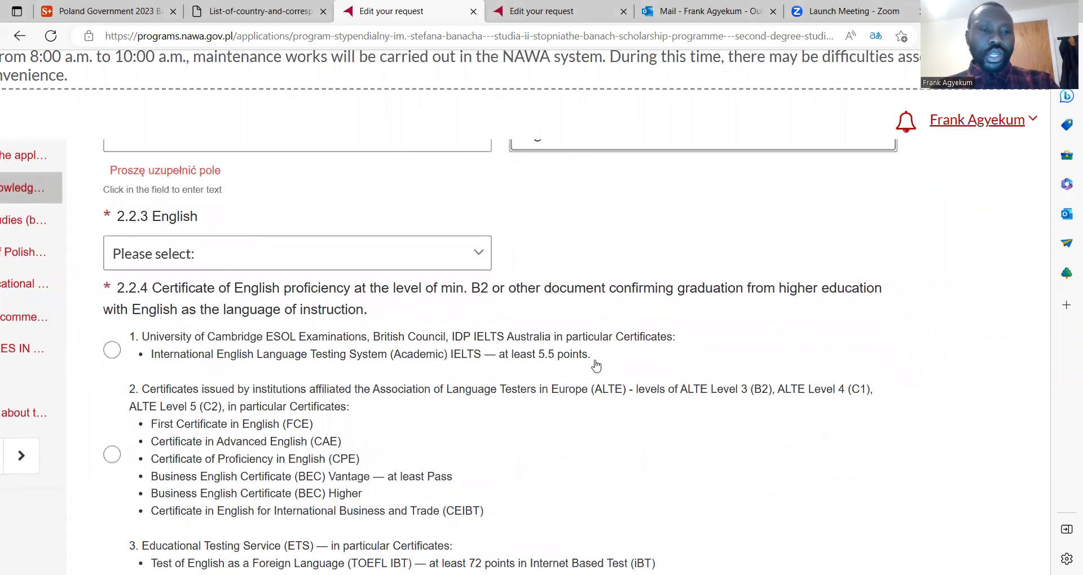
{"action": "scroll", "coordinate": [596, 365], "scroll_direction": "down", "scroll_amount": 1}
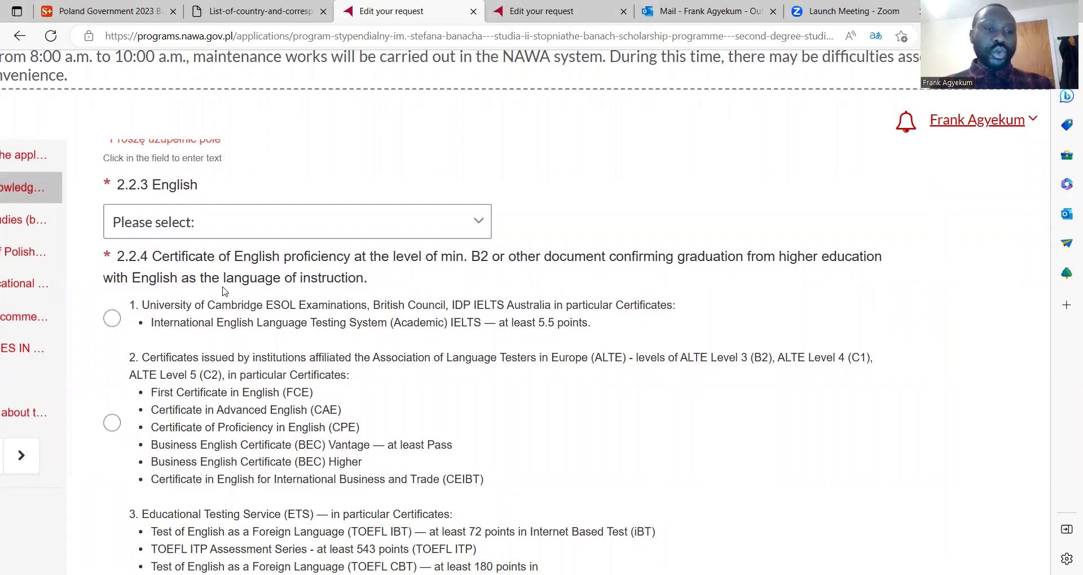
{"action": "scroll", "coordinate": [225, 290], "scroll_direction": "down", "scroll_amount": 3}
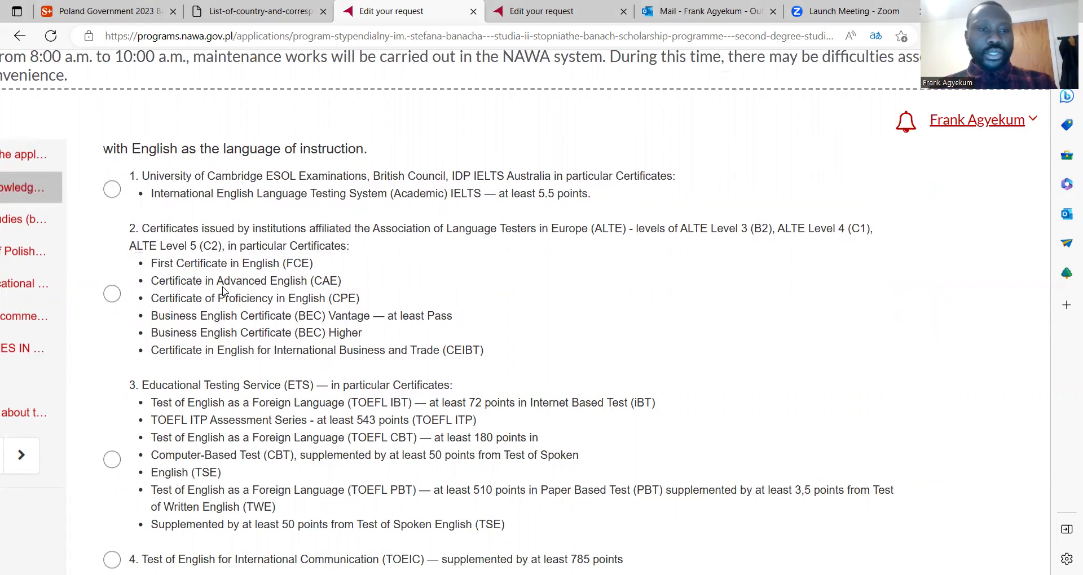
{"action": "scroll", "coordinate": [223, 291], "scroll_direction": "down", "scroll_amount": 1}
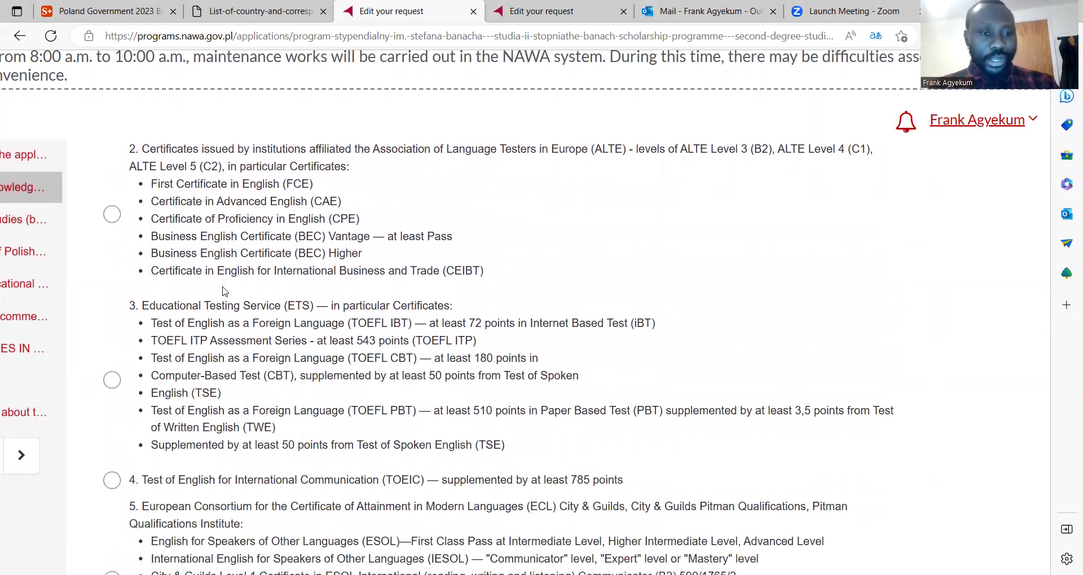
{"action": "scroll", "coordinate": [224, 291], "scroll_direction": "up", "scroll_amount": 1}
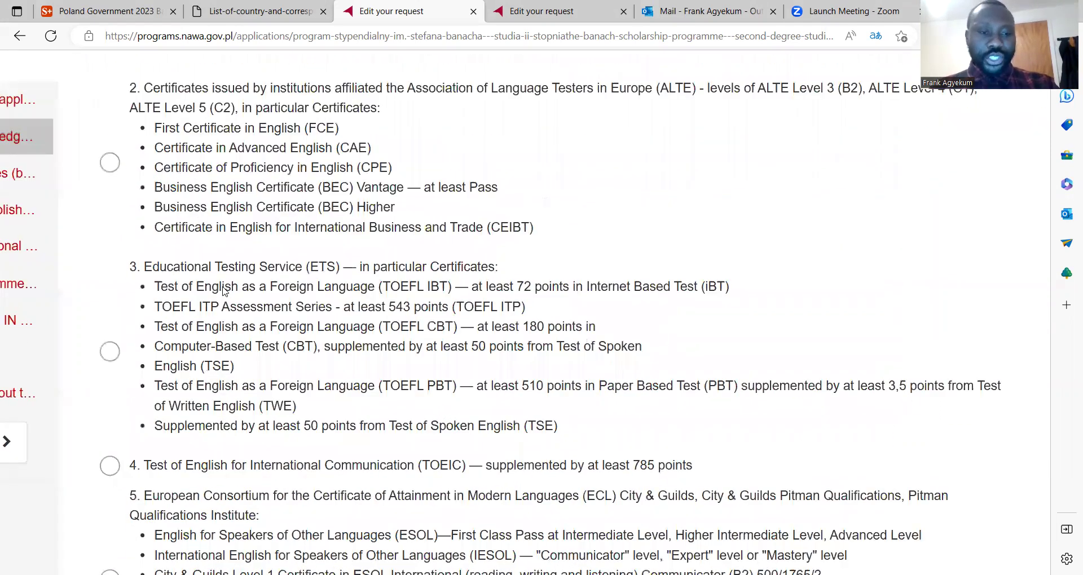
{"action": "scroll", "coordinate": [224, 291], "scroll_direction": "down", "scroll_amount": 1}
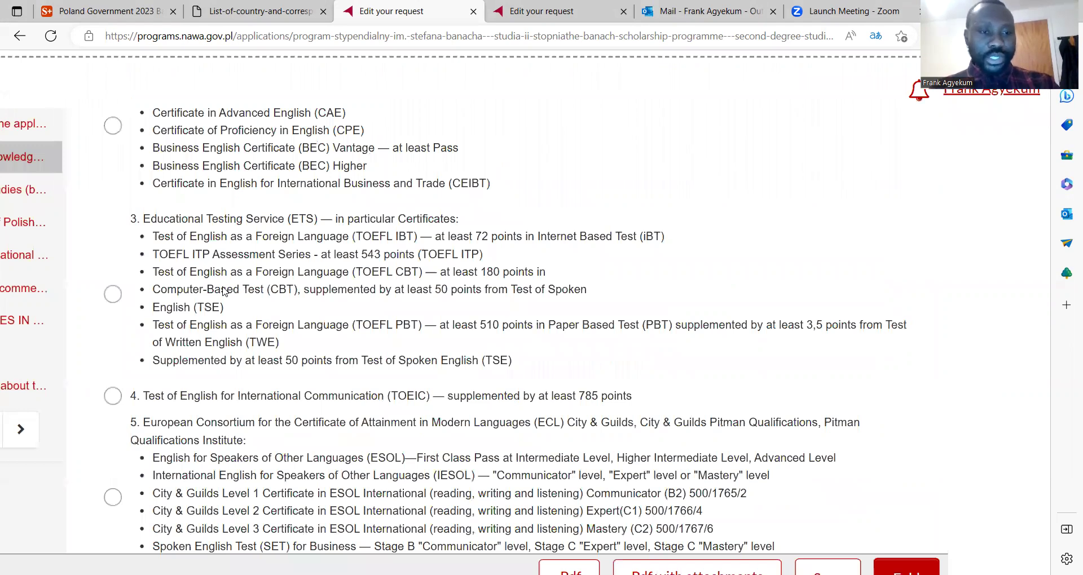
{"action": "scroll", "coordinate": [224, 291], "scroll_direction": "down", "scroll_amount": 3}
{"action": "scroll", "coordinate": [223, 291], "scroll_direction": "down", "scroll_amount": 10}
{"action": "scroll", "coordinate": [223, 291], "scroll_direction": "up", "scroll_amount": 5}
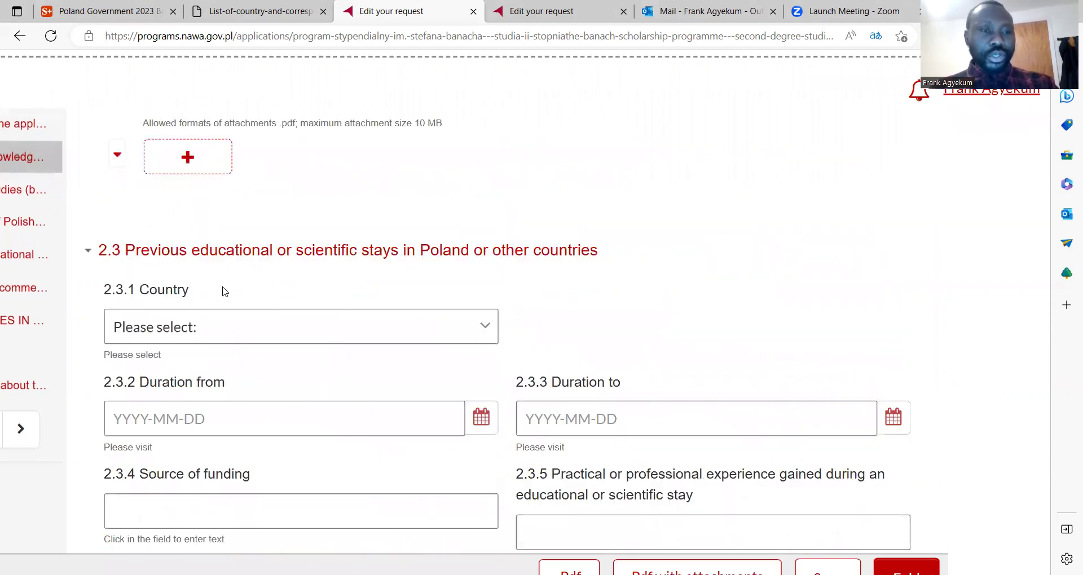
{"action": "scroll", "coordinate": [225, 291], "scroll_direction": "up", "scroll_amount": 1}
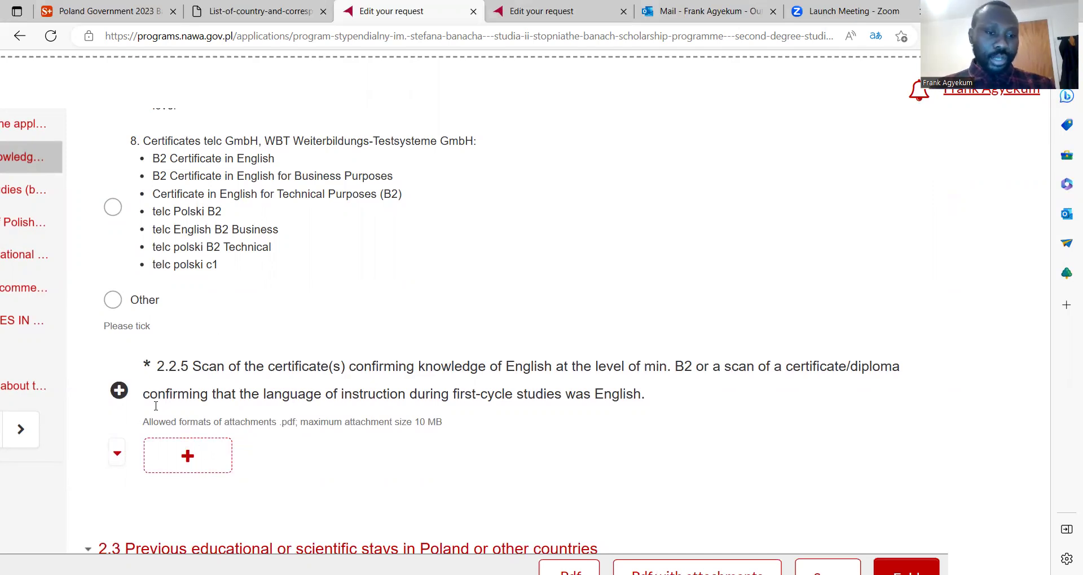
{"action": "scroll", "coordinate": [233, 430], "scroll_direction": "down", "scroll_amount": 7}
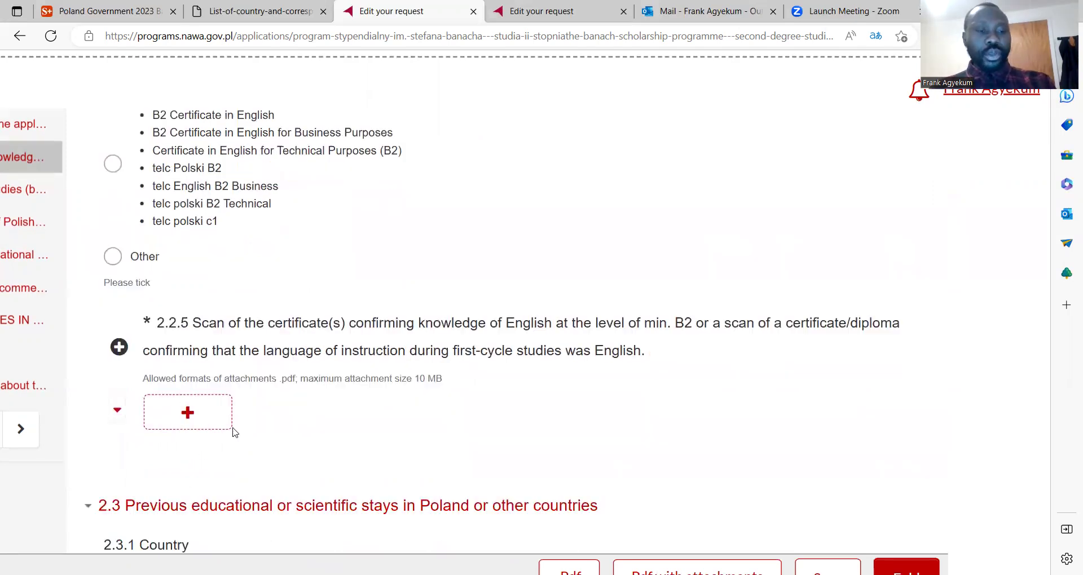
Set the 2.3.1 country of previous educational or scientific stays to Ghana.
{"action": "scroll", "coordinate": [233, 430], "scroll_direction": "down", "scroll_amount": 1}
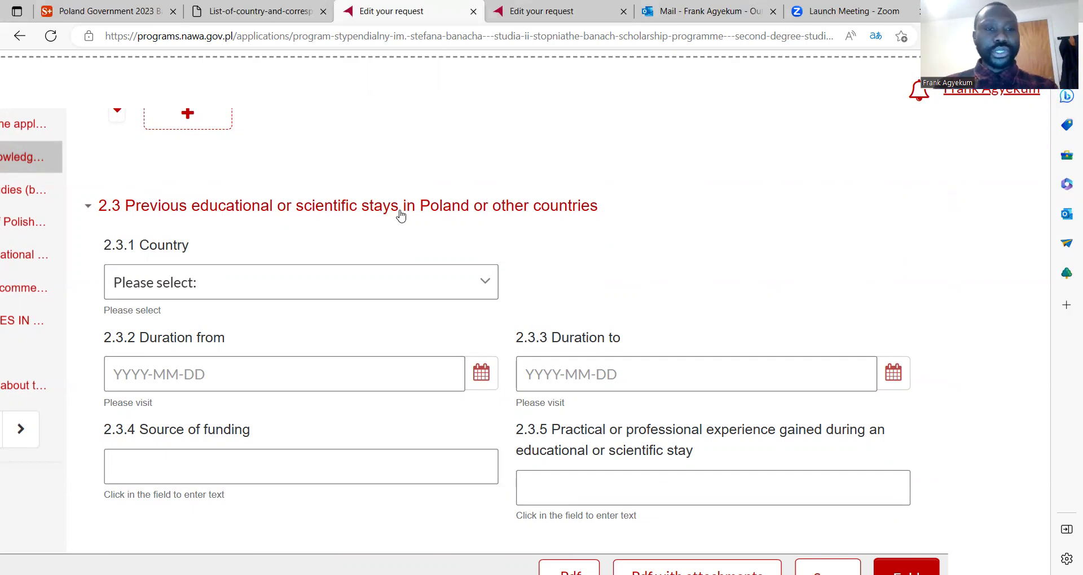
{"action": "left_click", "coordinate": [369, 289]}
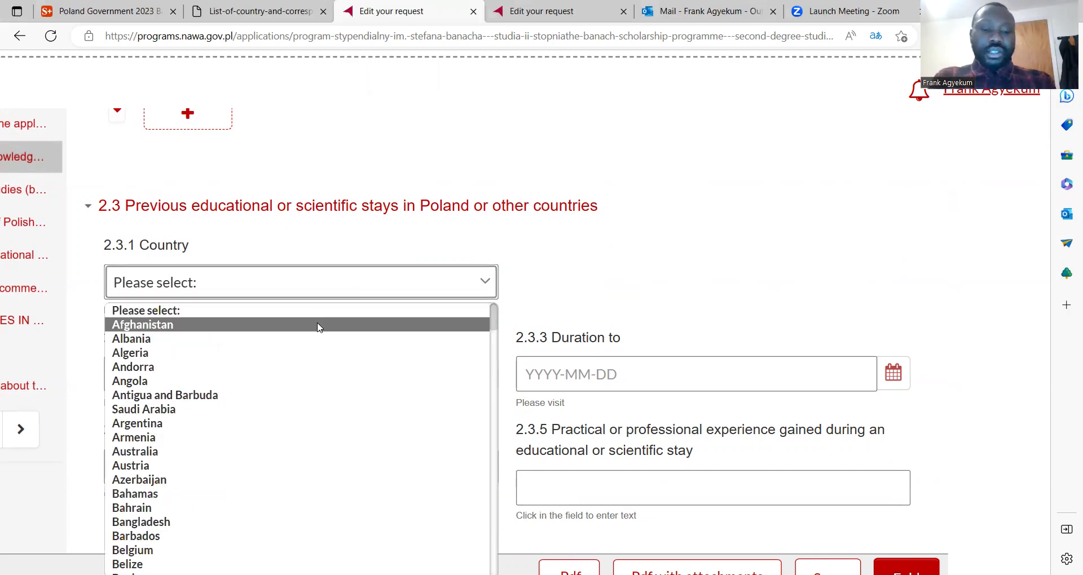
{"action": "type", "text": "gh"}
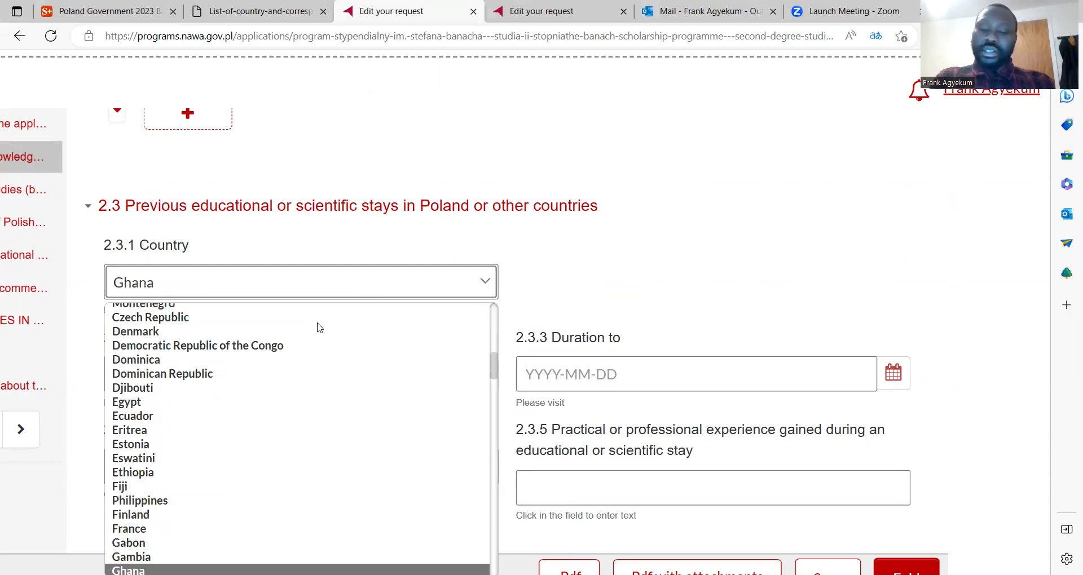
{"action": "key", "text": "Return"}
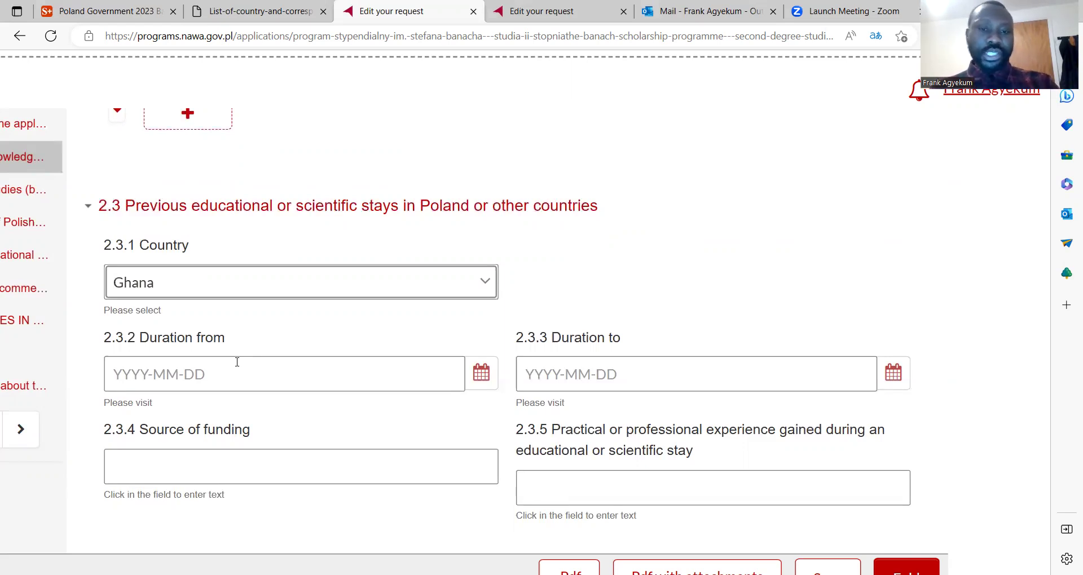
Try "Parent" and "Uncl" as example funding sources in 2.3.4, clearing the field after each one.
{"action": "scroll", "coordinate": [237, 362], "scroll_direction": "down", "scroll_amount": 2}
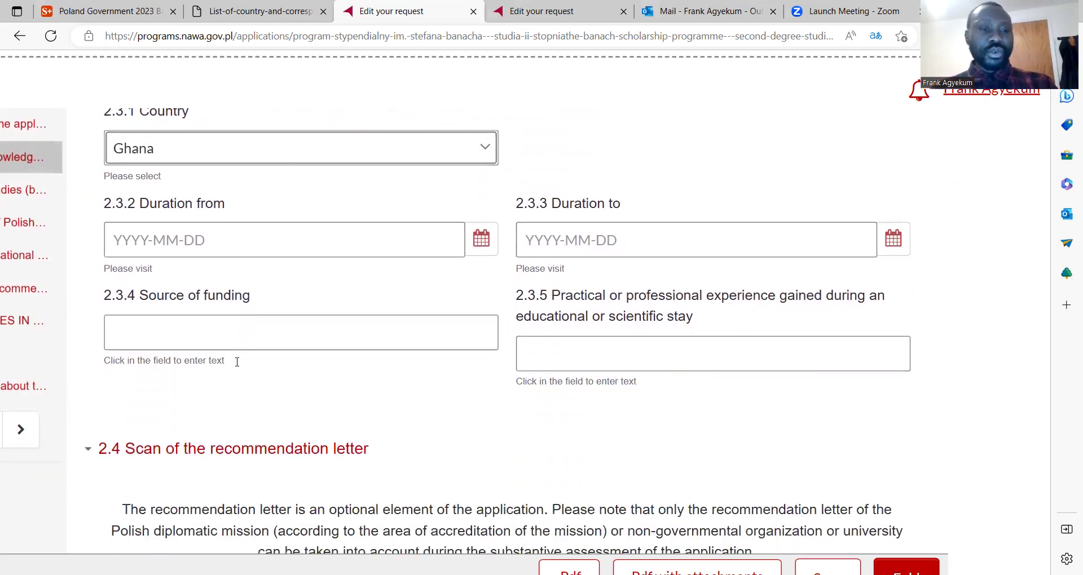
{"action": "left_click", "coordinate": [161, 337]}
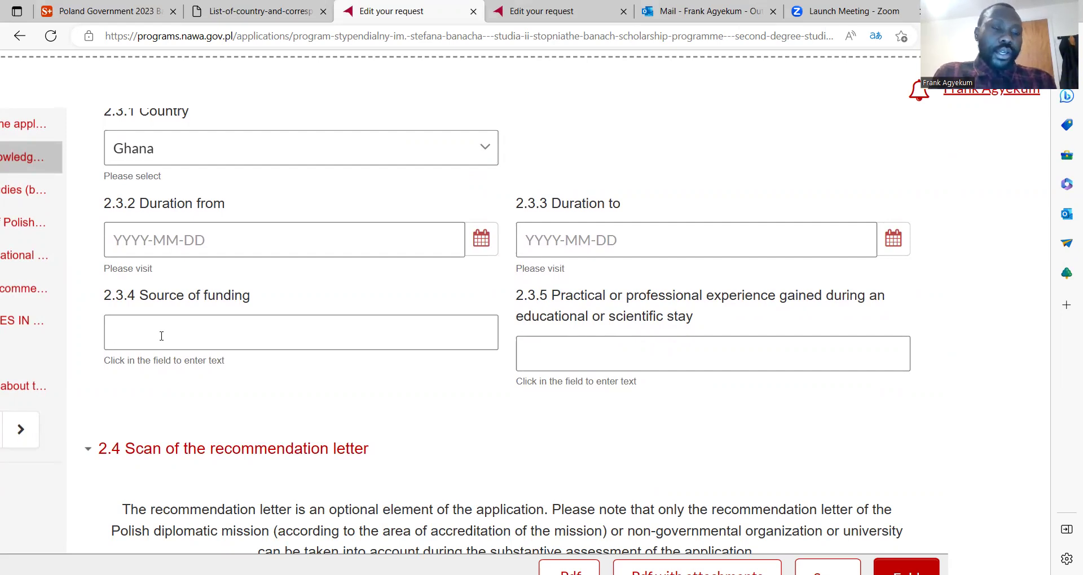
{"action": "type", "text": "Parent"}
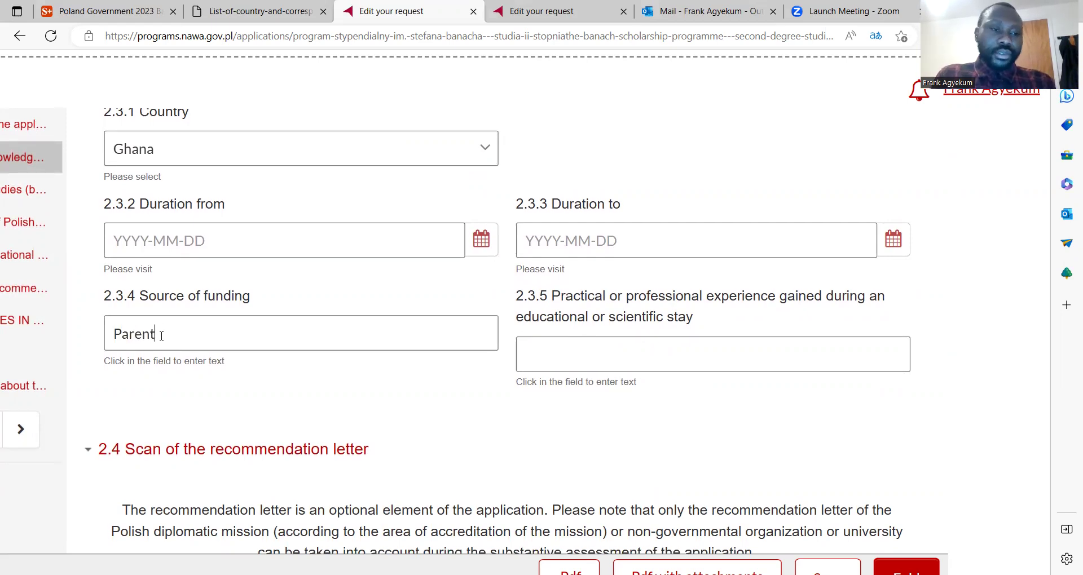
{"action": "key", "text": "ctrl+a"}
{"action": "key", "text": "BackSpace"}
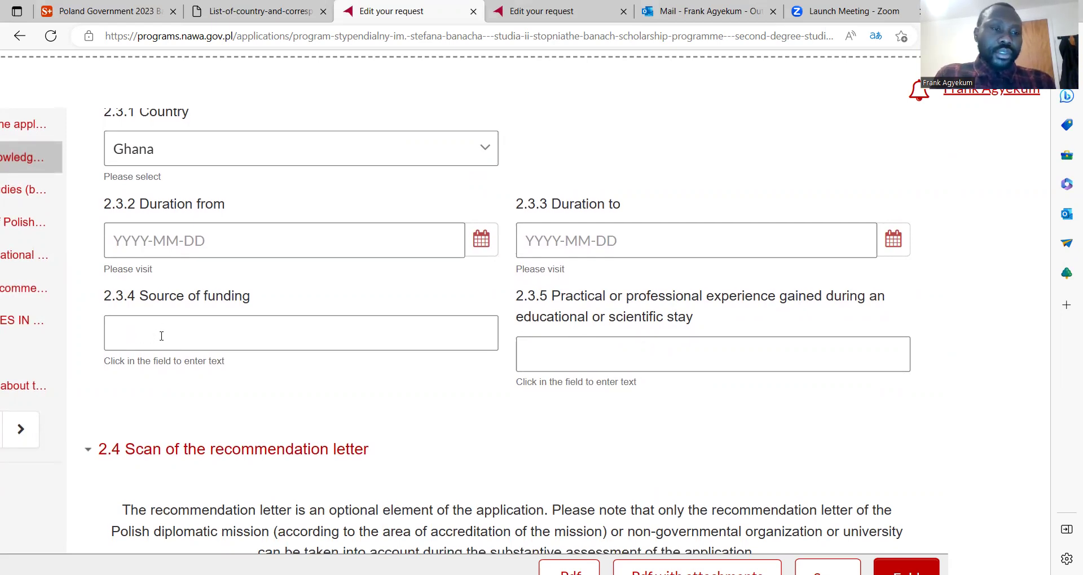
{"action": "type", "text": "Uncl"}
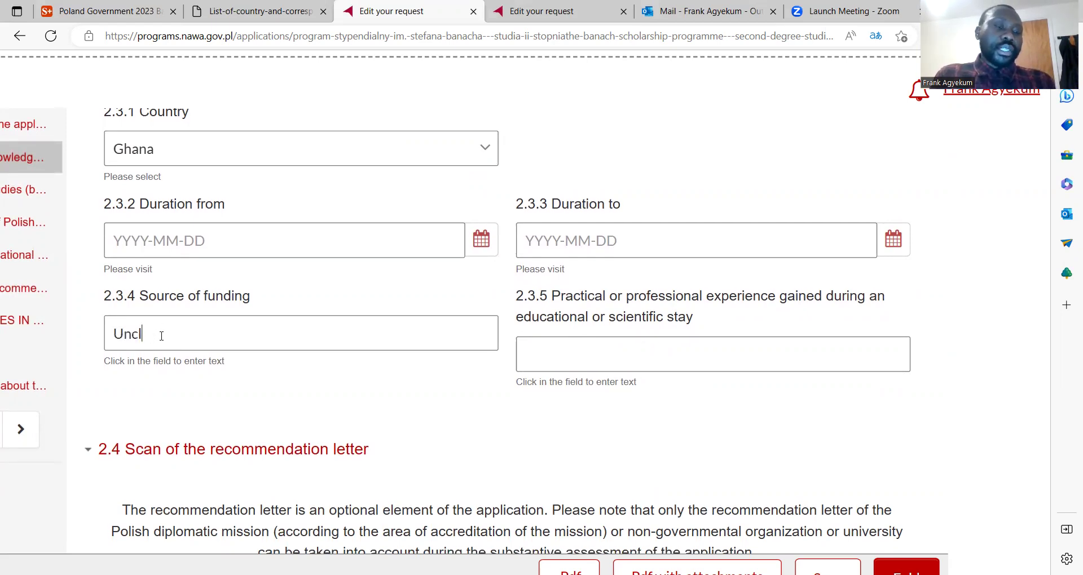
{"action": "key", "text": "ctrl+a"}
{"action": "key", "text": "BackSpace"}
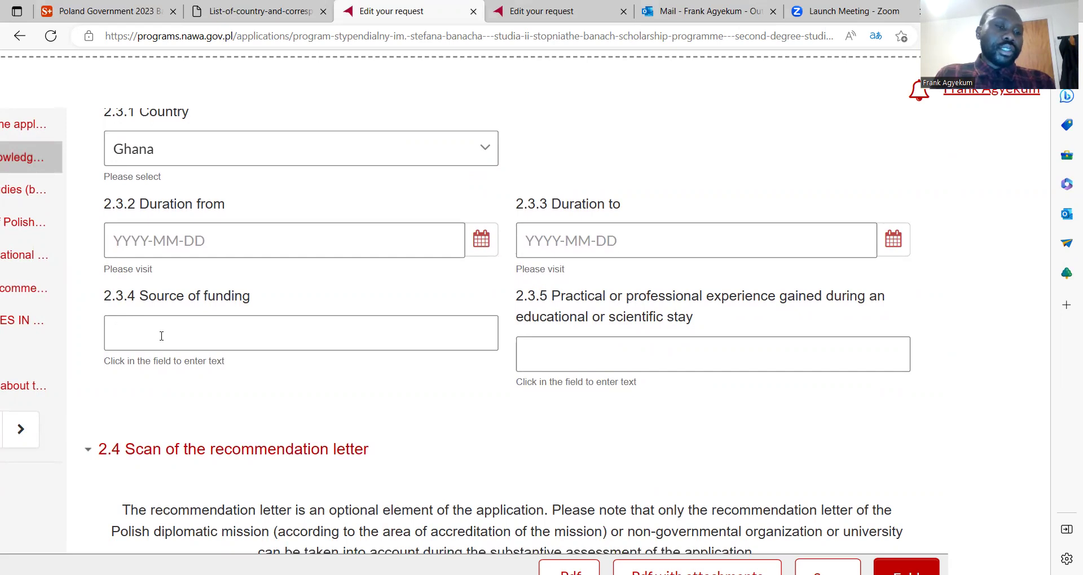
Try "Self funding" and "Scholarship" as example funding sources in 2.3.4, clearing the field after each one.
{"action": "type", "text": "Self funding"}
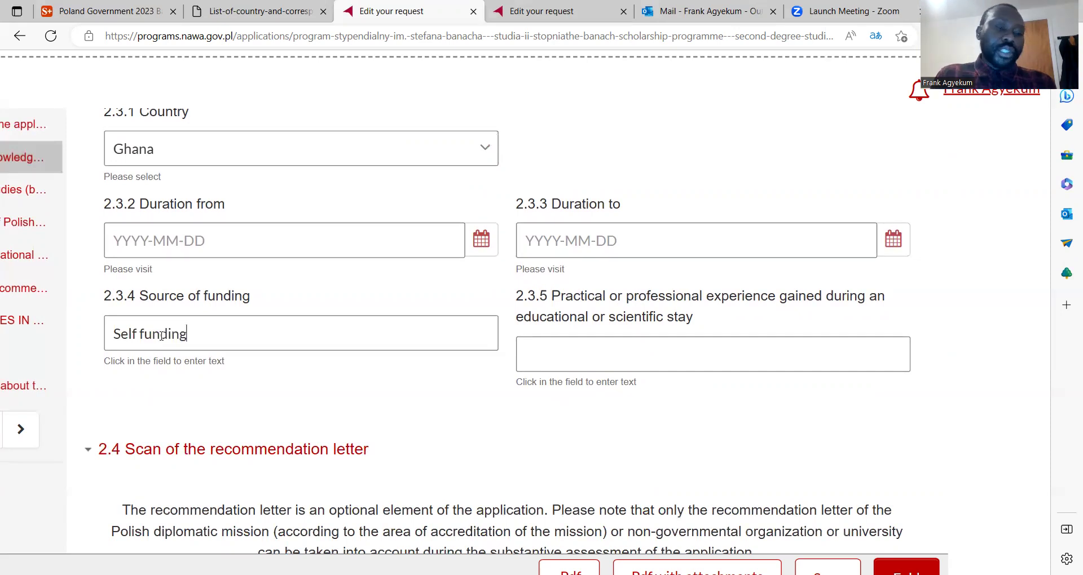
{"action": "key", "text": "BackSpace"}
{"action": "key", "text": "BackSpace"}
{"action": "key", "text": "BackSpace"}
{"action": "key", "text": "BackSpace"}
{"action": "key", "text": "BackSpace"}
{"action": "key", "text": "BackSpace"}
{"action": "key", "text": "BackSpace"}
{"action": "key", "text": "BackSpace"}
{"action": "key", "text": "BackSpace"}
{"action": "key", "text": "BackSpace"}
{"action": "key", "text": "BackSpace"}
{"action": "key", "text": "BackSpace"}
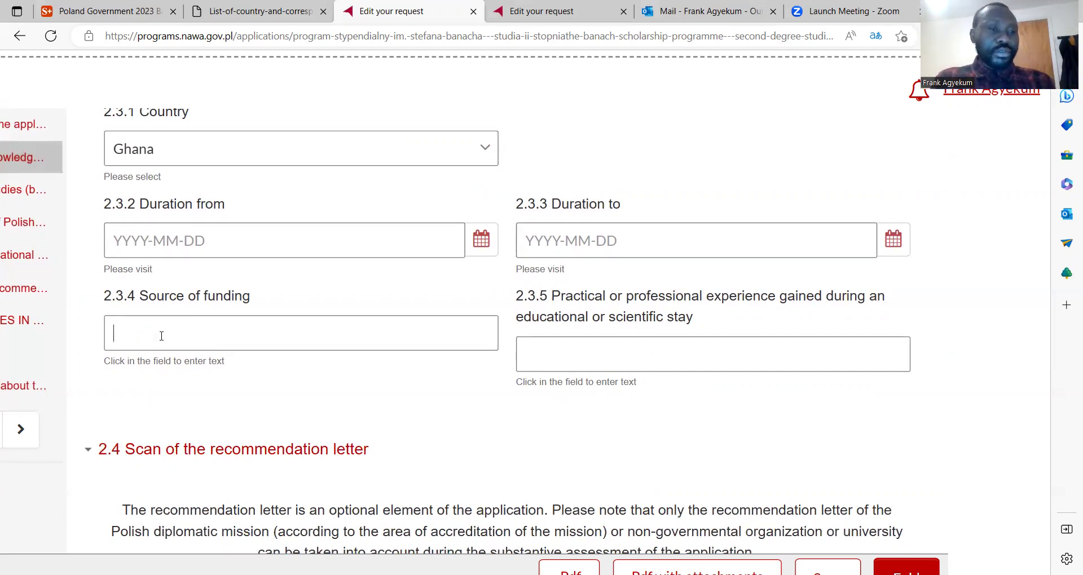
{"action": "type", "text": "Scho"}
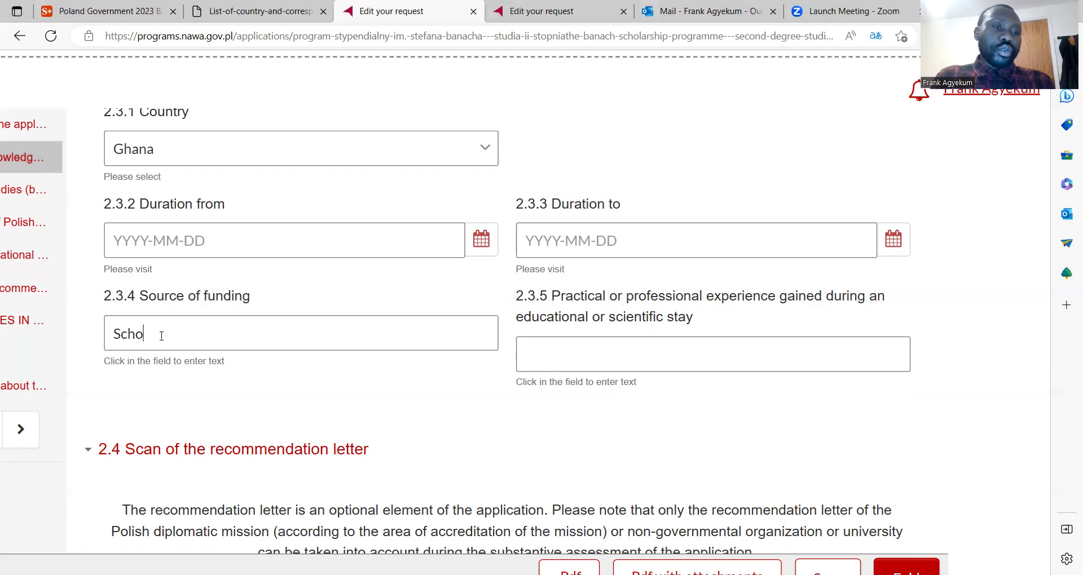
{"action": "type", "text": "larship"}
{"action": "key", "text": "BackSpace"}
{"action": "key", "text": "BackSpace"}
{"action": "key", "text": "BackSpace"}
{"action": "key", "text": "BackSpace"}
{"action": "key", "text": "BackSpace"}
{"action": "key", "text": "BackSpace"}
{"action": "key", "text": "BackSpace"}
{"action": "key", "text": "BackSpace"}
{"action": "key", "text": "BackSpace"}
{"action": "key", "text": "BackSpace"}
{"action": "key", "text": "BackSpace"}
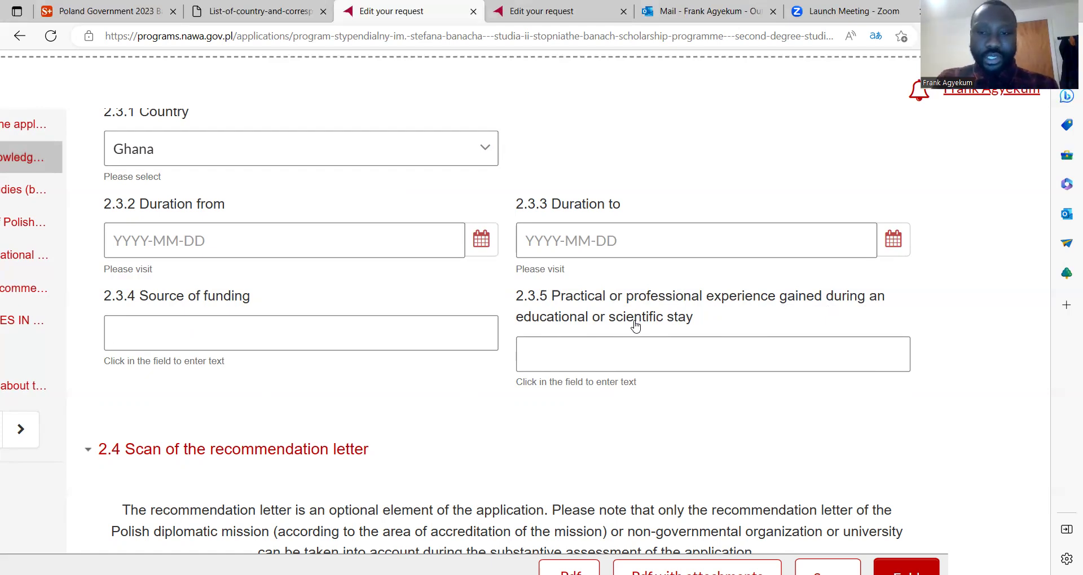
Answer YES in 2.4.1 to attach a letter of recommendation to the application.
{"action": "left_click", "coordinate": [612, 354]}
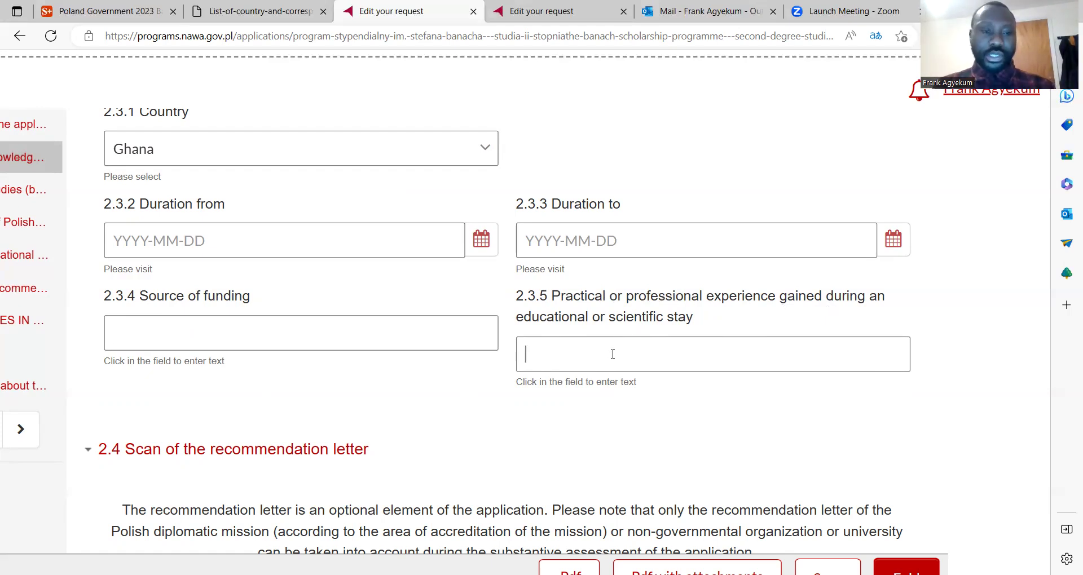
{"action": "scroll", "coordinate": [613, 355], "scroll_direction": "down", "scroll_amount": 3}
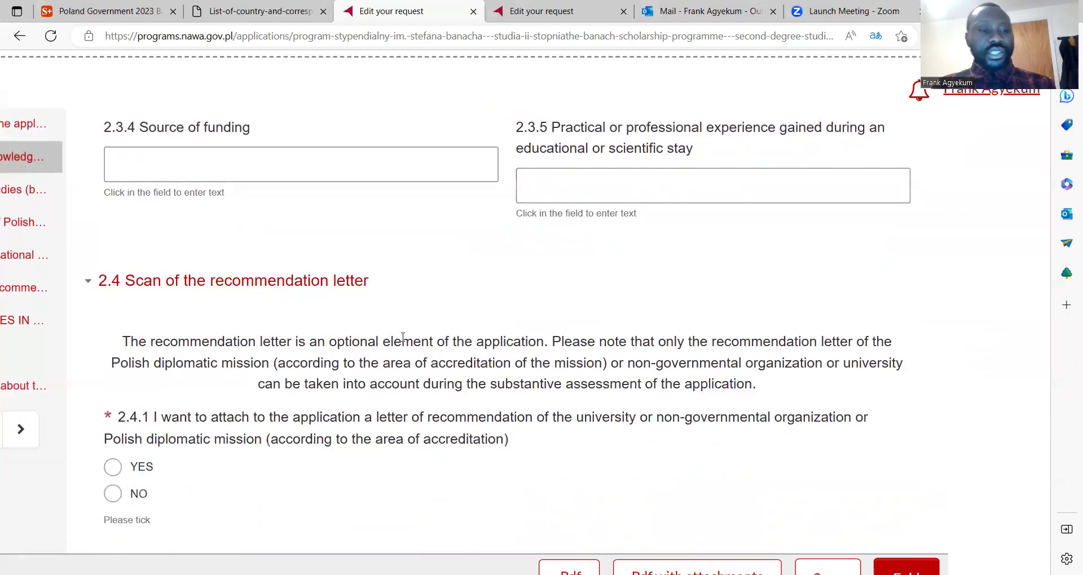
{"action": "scroll", "coordinate": [403, 338], "scroll_direction": "down", "scroll_amount": 2}
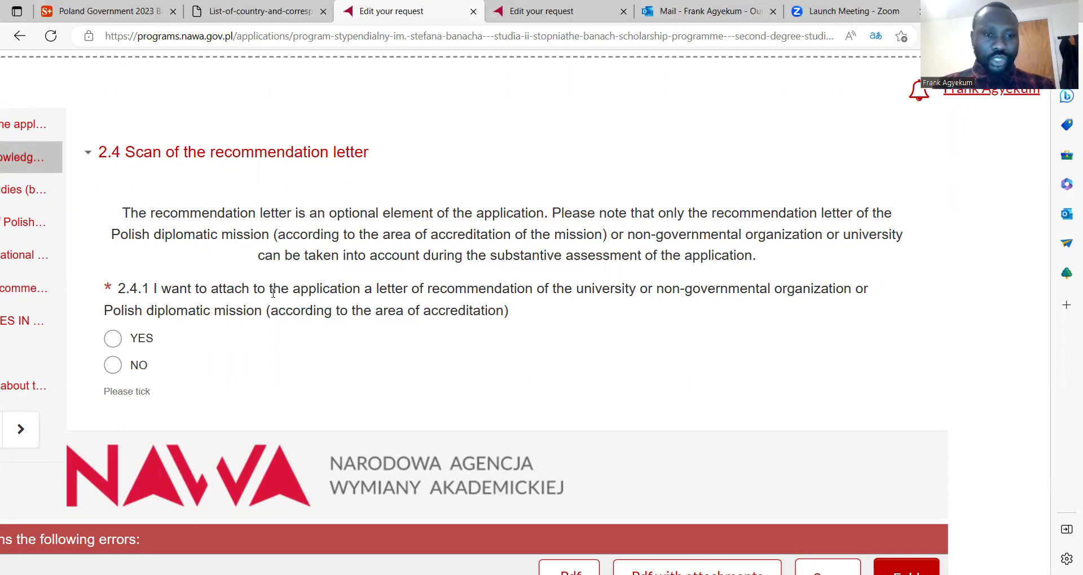
{"action": "key", "text": "ctrl+plus"}
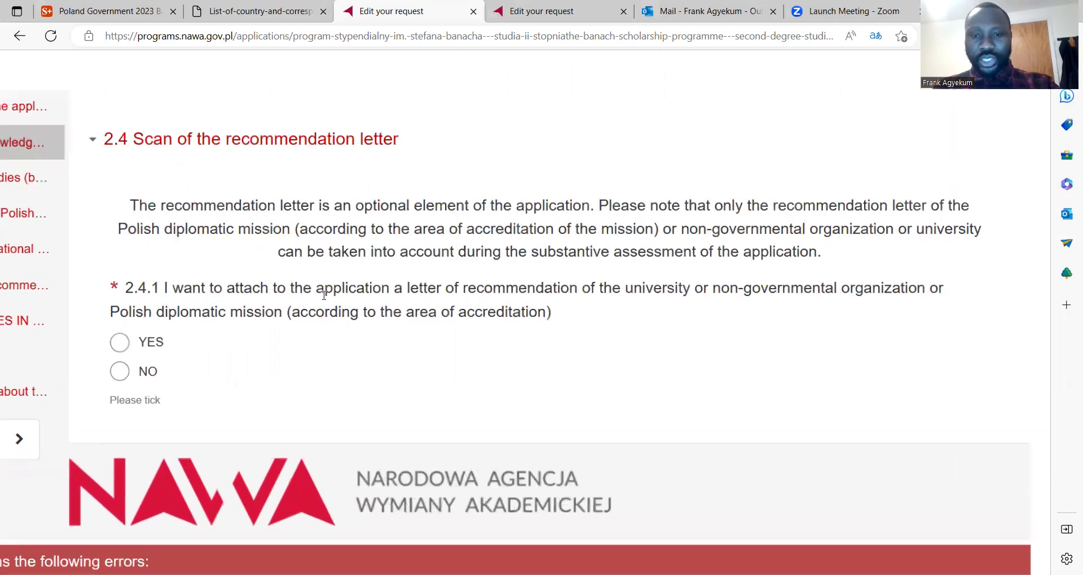
{"action": "key", "text": "ctrl+plus"}
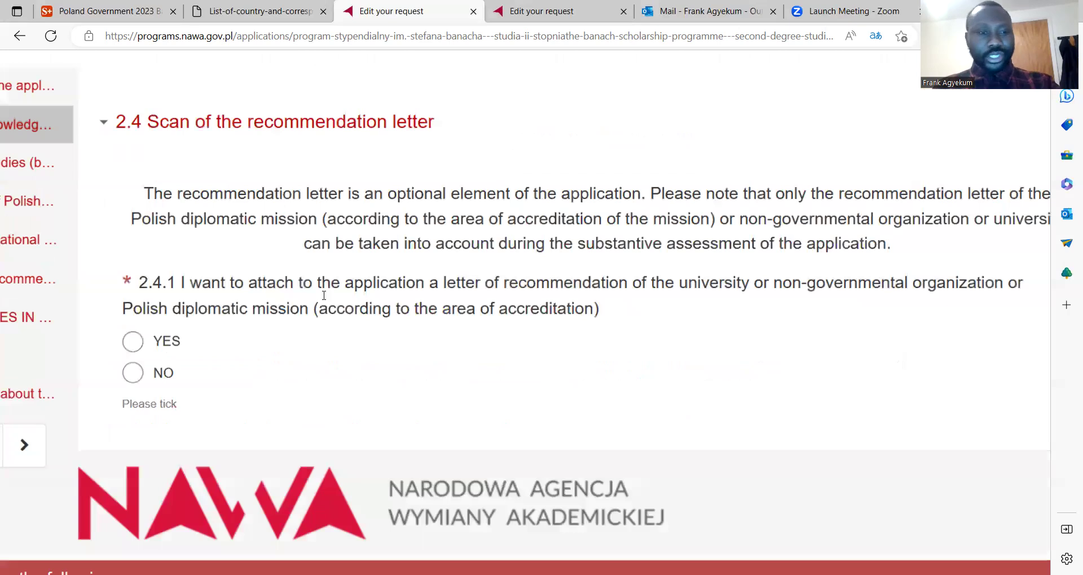
{"action": "left_click", "coordinate": [136, 342]}
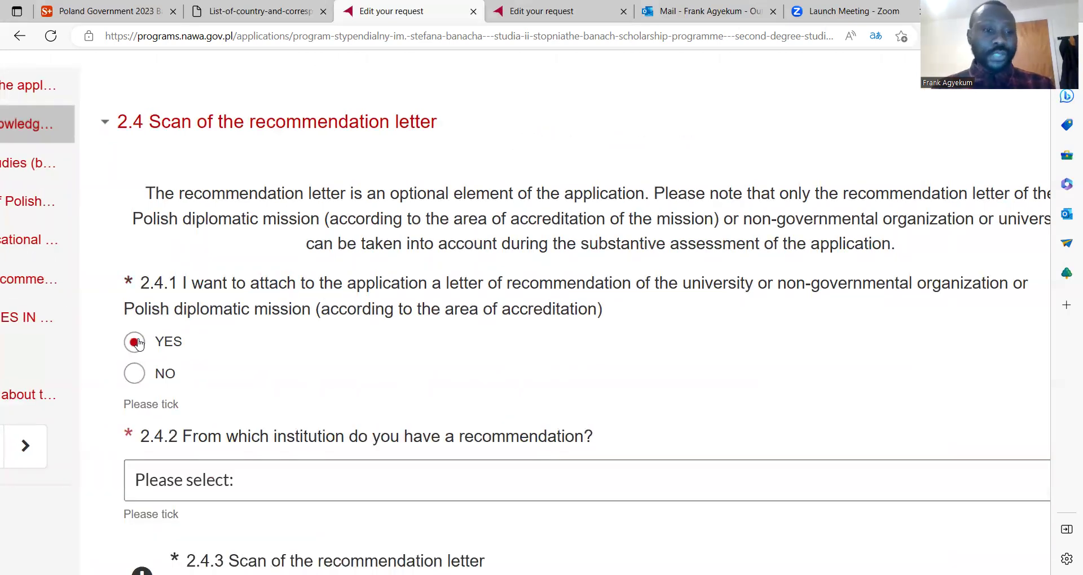
Set the recommending institution in 2.4.2 to "recommendation letter drafted by a home university".
{"action": "scroll", "coordinate": [139, 345], "scroll_direction": "down", "scroll_amount": 3}
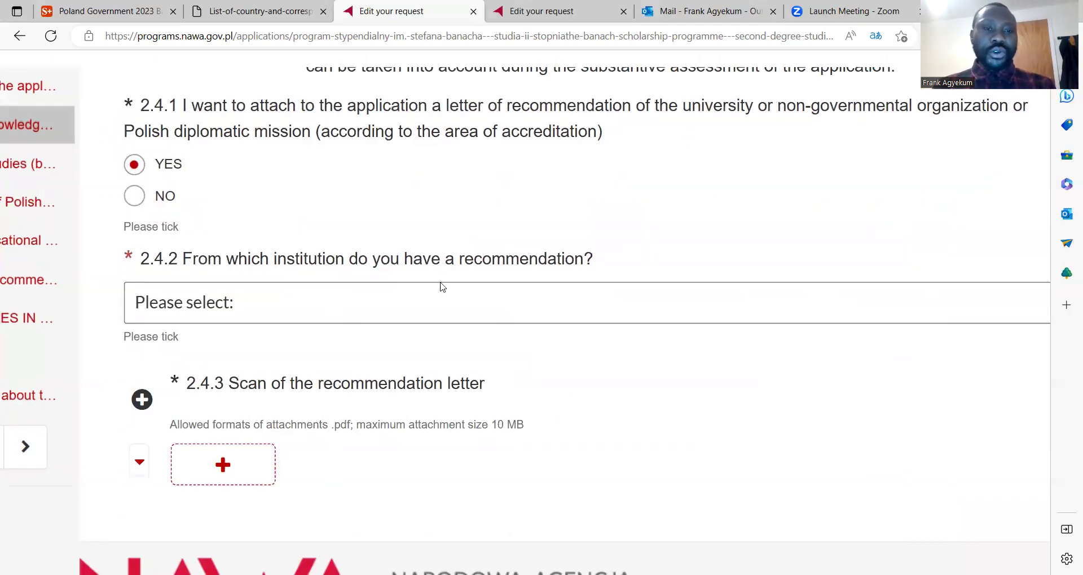
{"action": "left_click", "coordinate": [439, 306]}
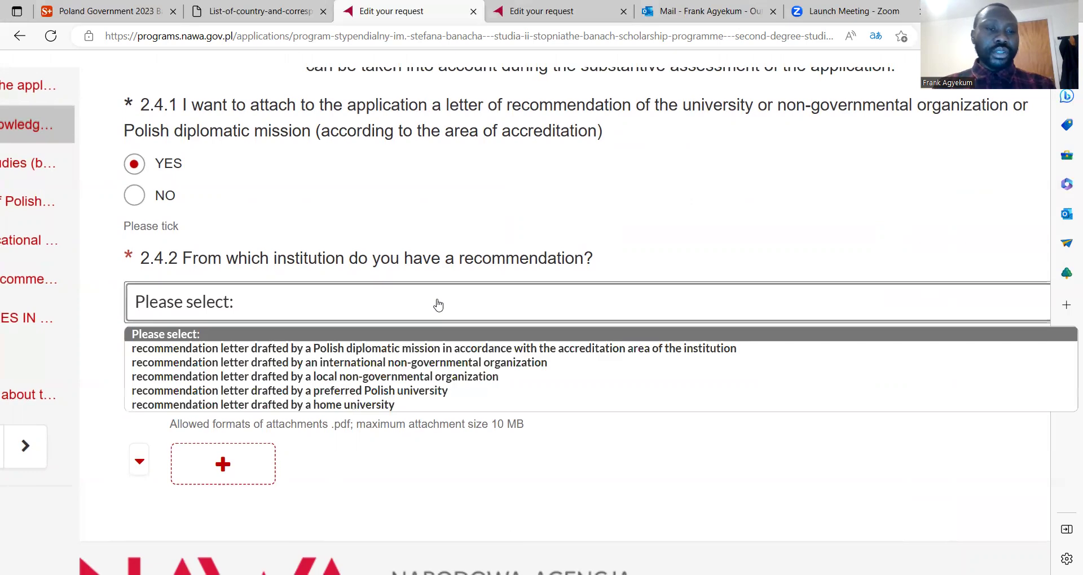
{"action": "left_click", "coordinate": [382, 405]}
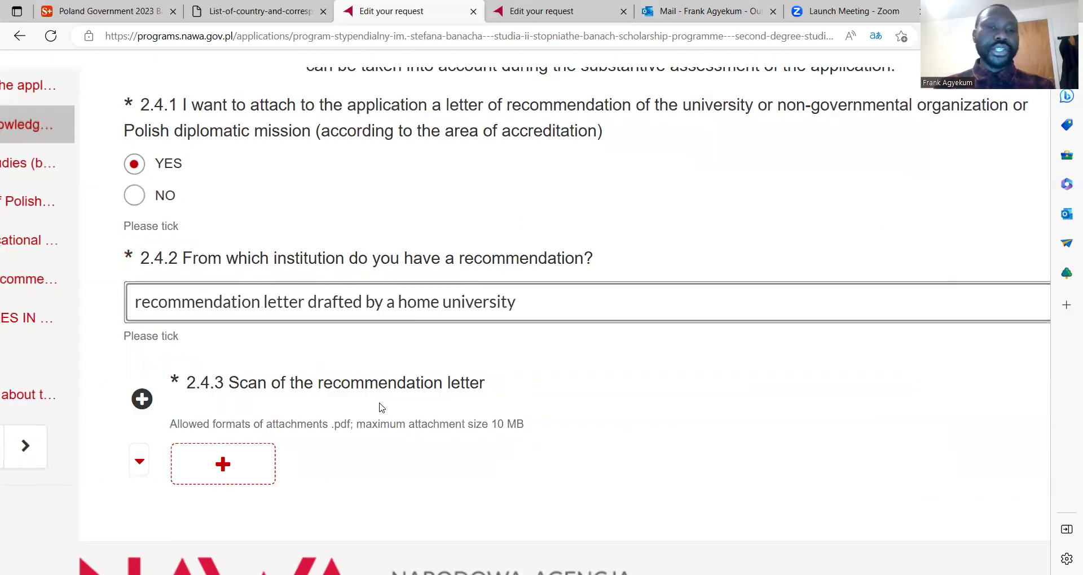
Advance the application form to section 3, Planned Studies in Poland.
{"action": "scroll", "coordinate": [382, 408], "scroll_direction": "down", "scroll_amount": 2}
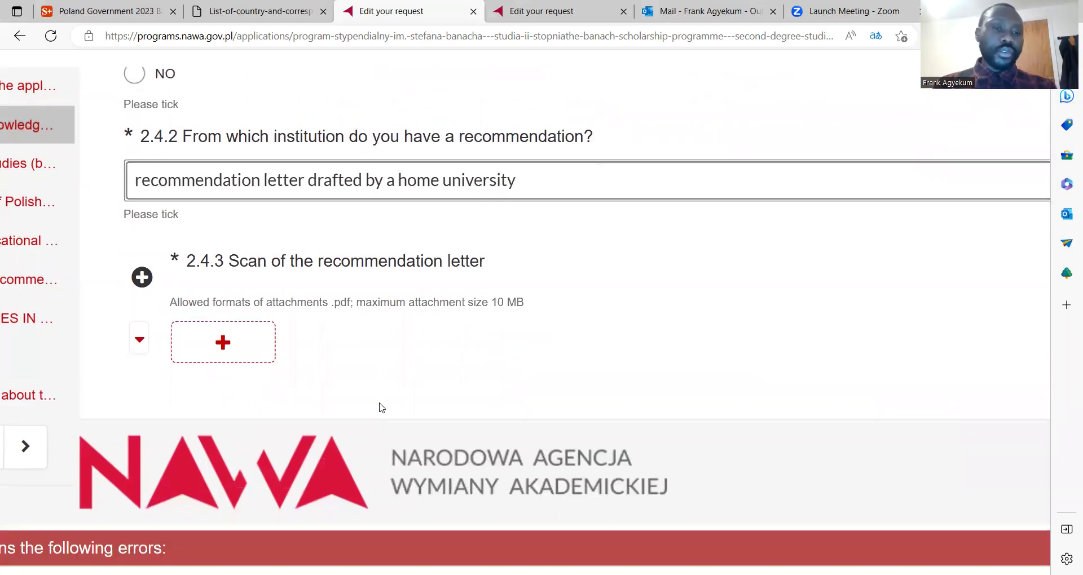
{"action": "scroll", "coordinate": [382, 407], "scroll_direction": "left", "scroll_amount": 5}
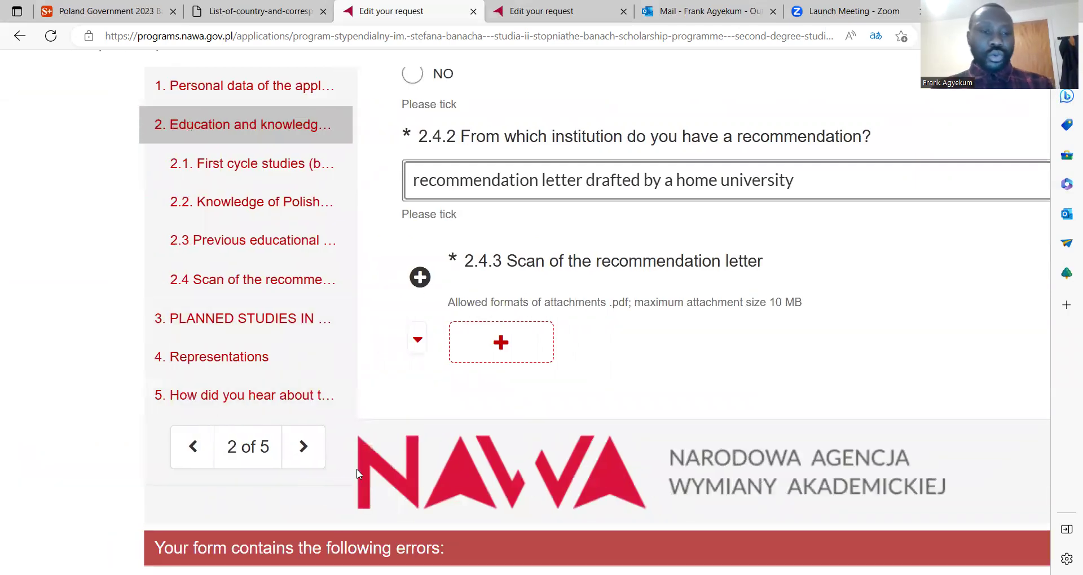
{"action": "left_click", "coordinate": [304, 449]}
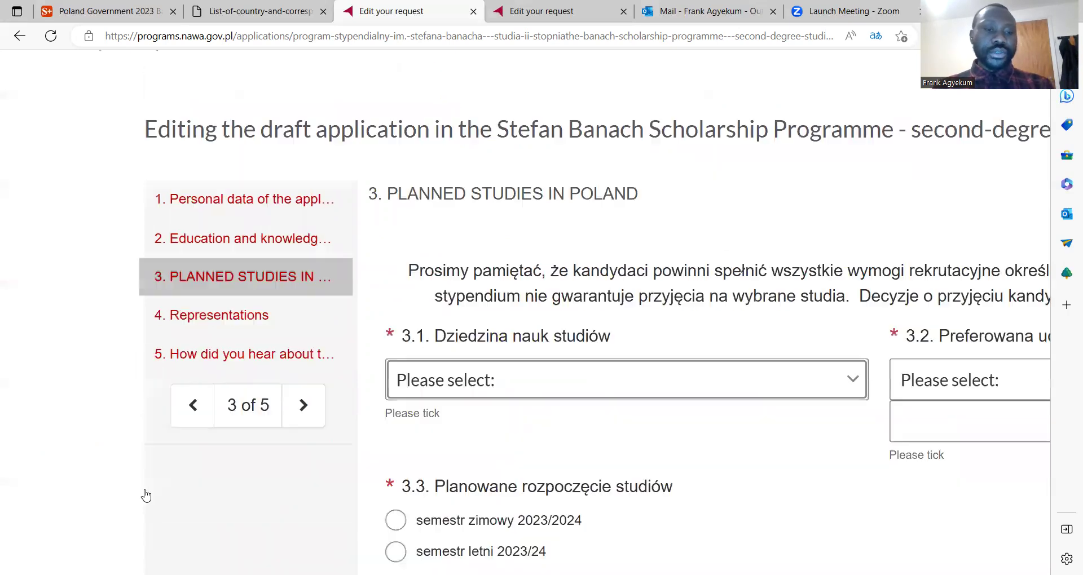
{"action": "scroll", "coordinate": [393, 490], "scroll_direction": "right", "scroll_amount": 5}
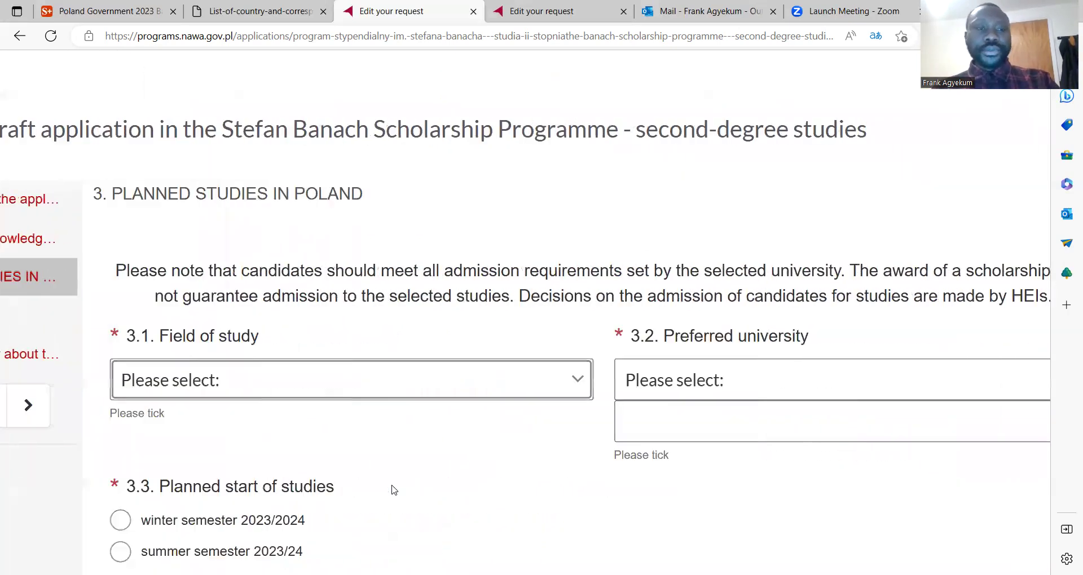
{"action": "scroll", "coordinate": [393, 490], "scroll_direction": "down", "scroll_amount": 3}
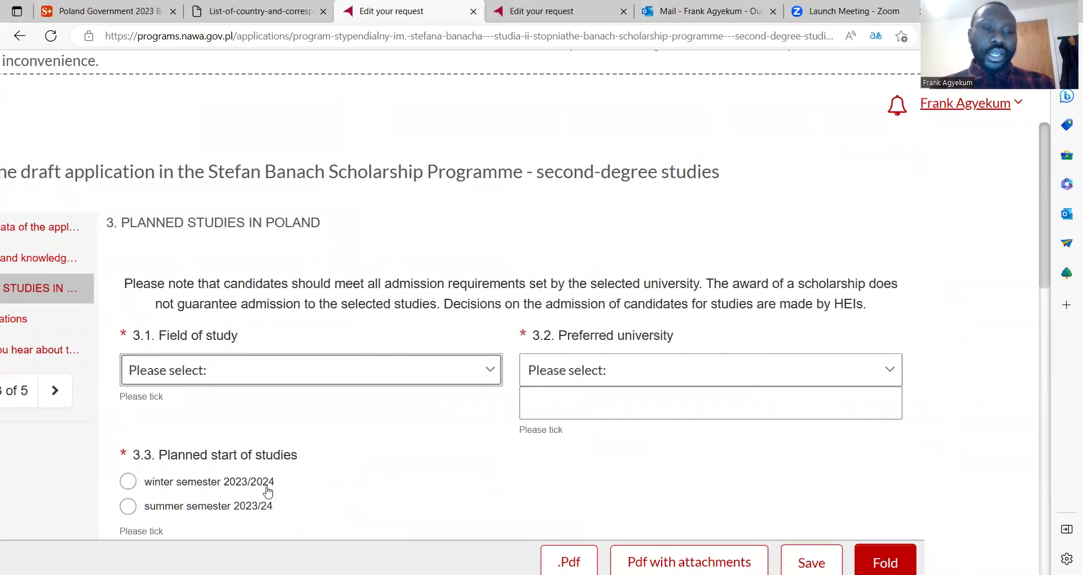
Try engineering and technical sciences and agricultural sciences as the field of study in 3.1, settling on "Field of exact and natural sciences".
{"action": "left_click", "coordinate": [272, 370]}
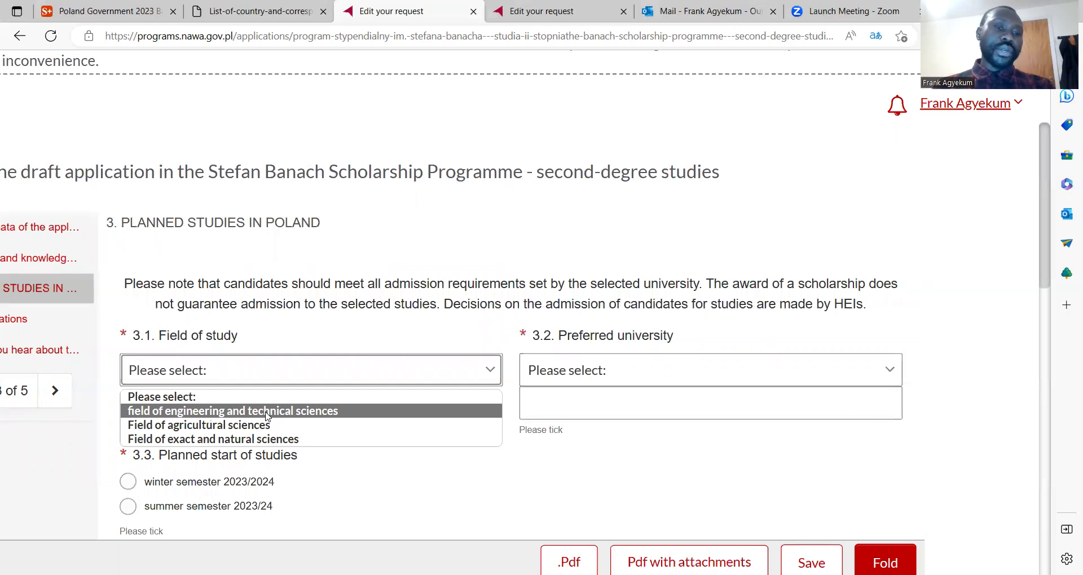
{"action": "left_click", "coordinate": [267, 417]}
{"action": "left_click", "coordinate": [286, 373]}
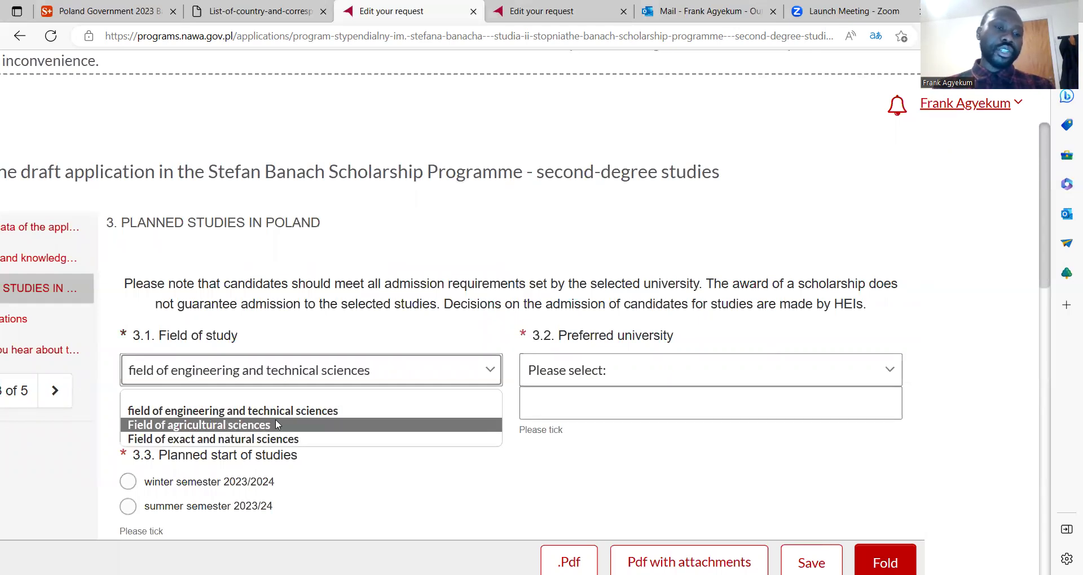
{"action": "left_click", "coordinate": [275, 425]}
{"action": "left_click", "coordinate": [285, 378]}
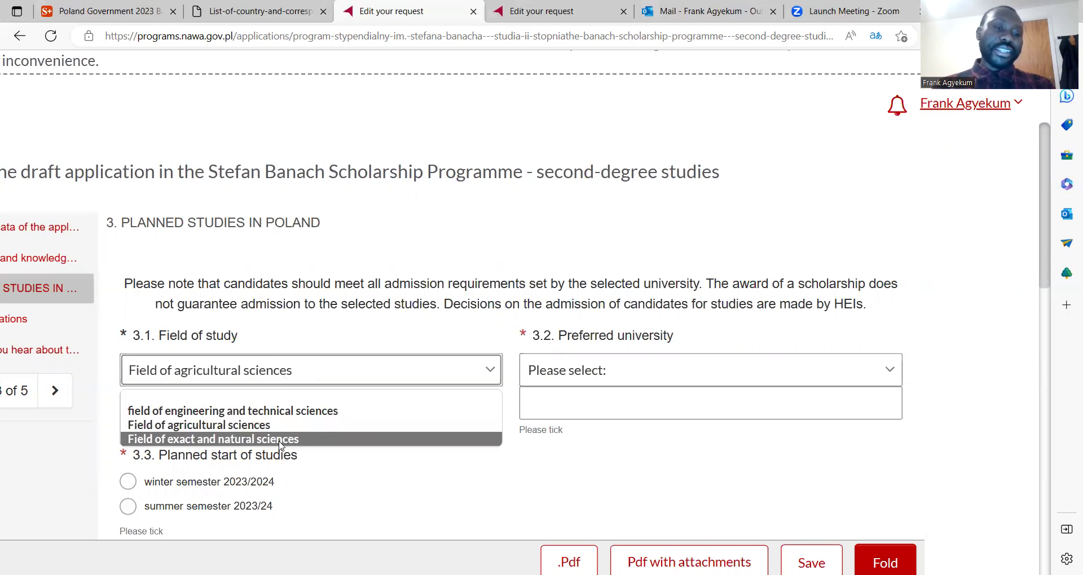
{"action": "left_click", "coordinate": [280, 443]}
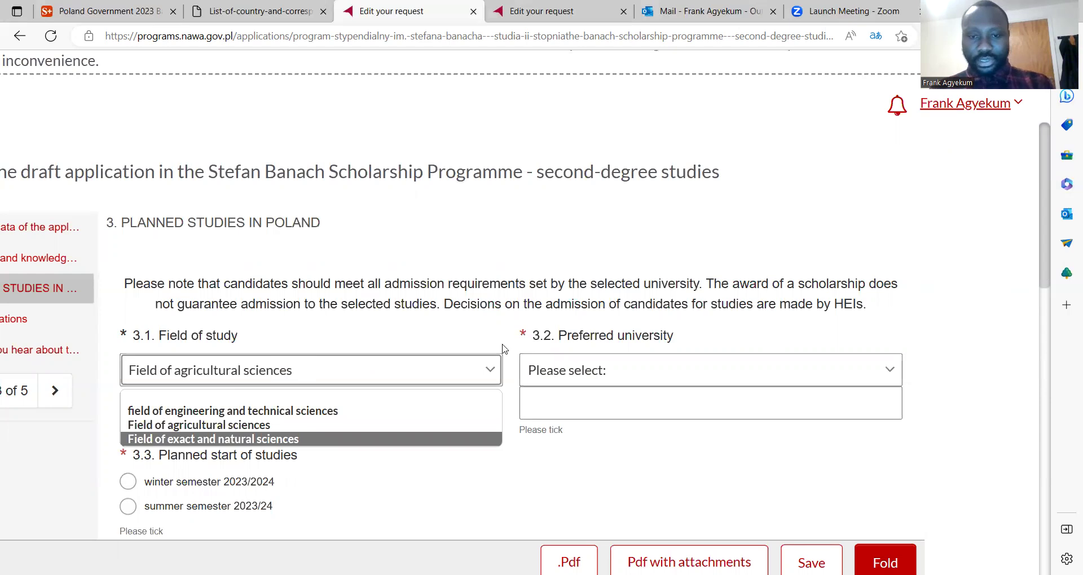
Set the preferred university in 3.2 to Poznan University of Technology and the planned start in 3.3 to summer semester 2023/24.
{"action": "left_click", "coordinate": [596, 374]}
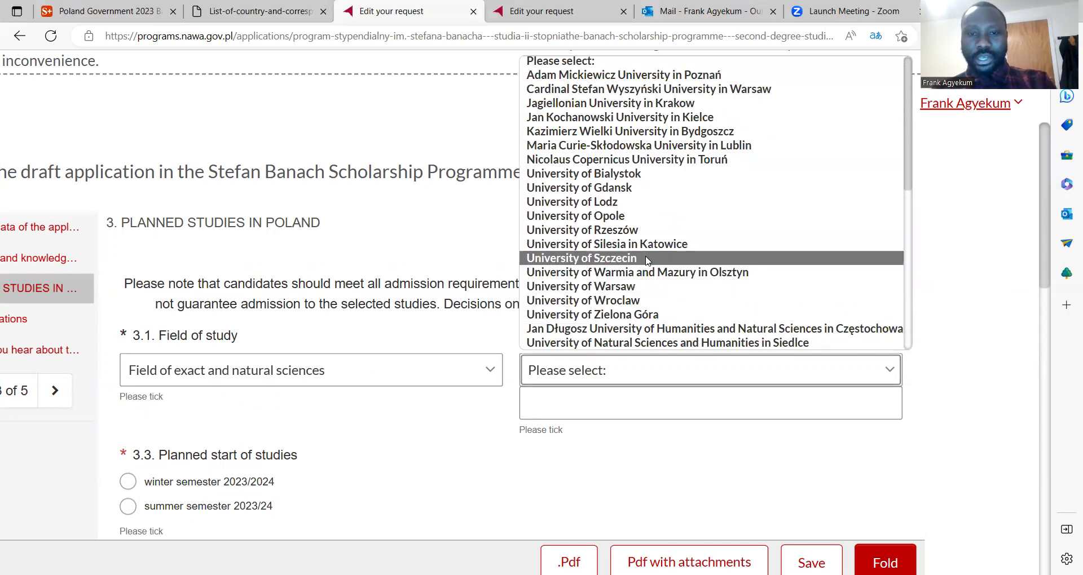
{"action": "scroll", "coordinate": [648, 282], "scroll_direction": "down", "scroll_amount": 5}
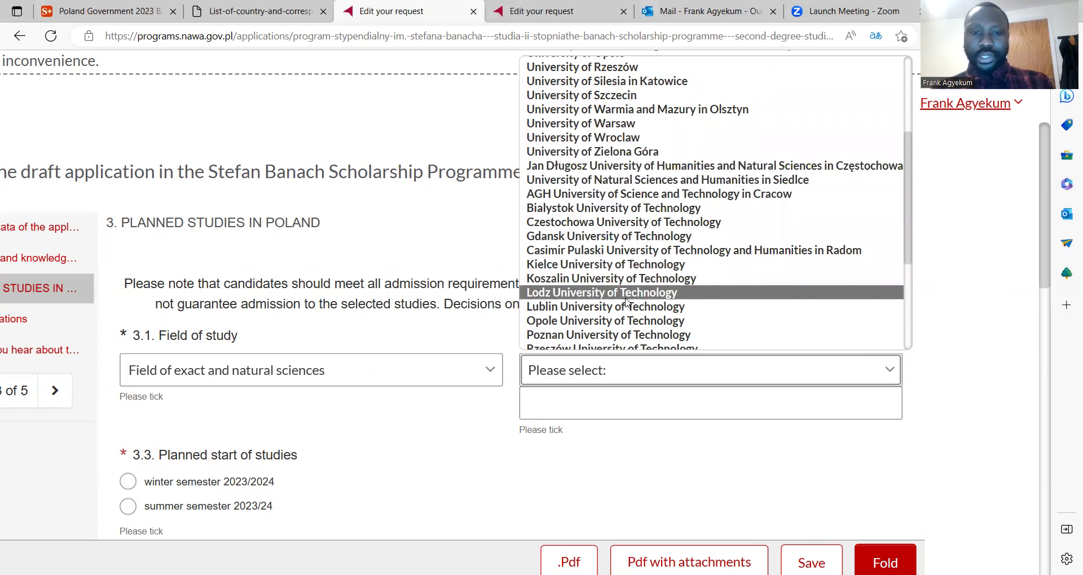
{"action": "left_click", "coordinate": [625, 335]}
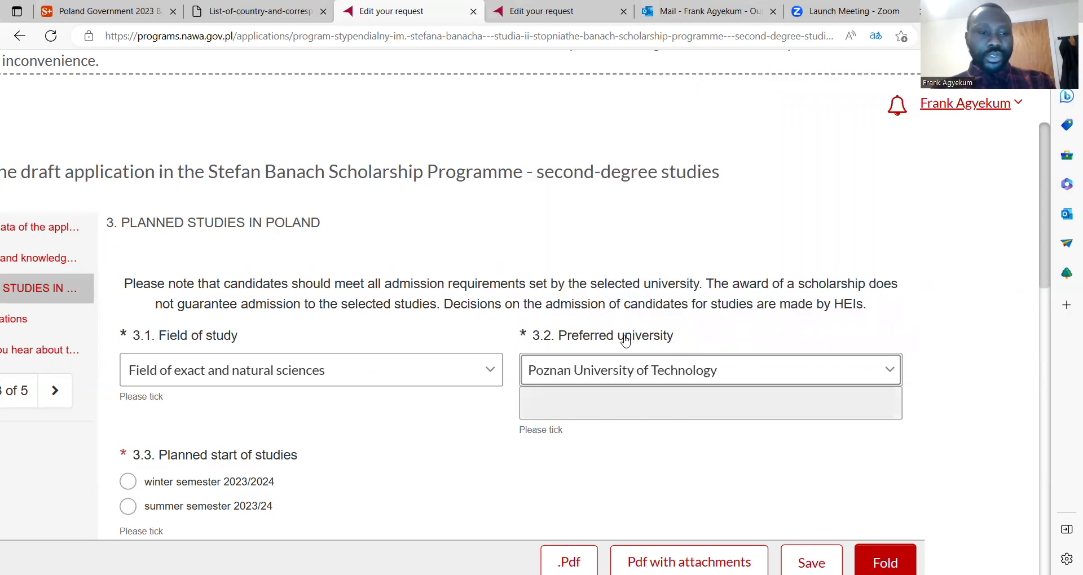
{"action": "scroll", "coordinate": [625, 339], "scroll_direction": "down", "scroll_amount": 3}
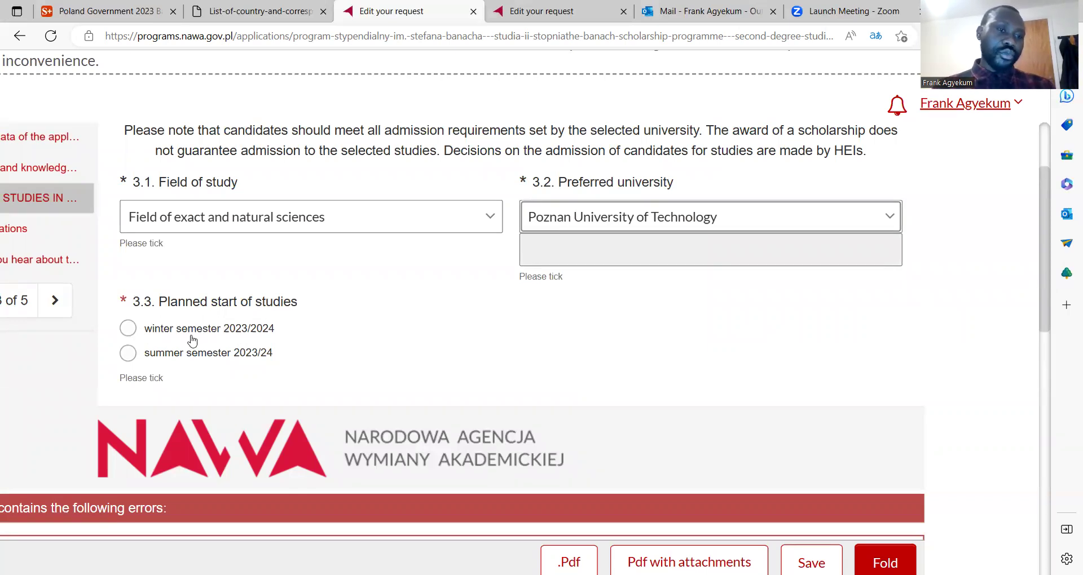
{"action": "left_click", "coordinate": [134, 360]}
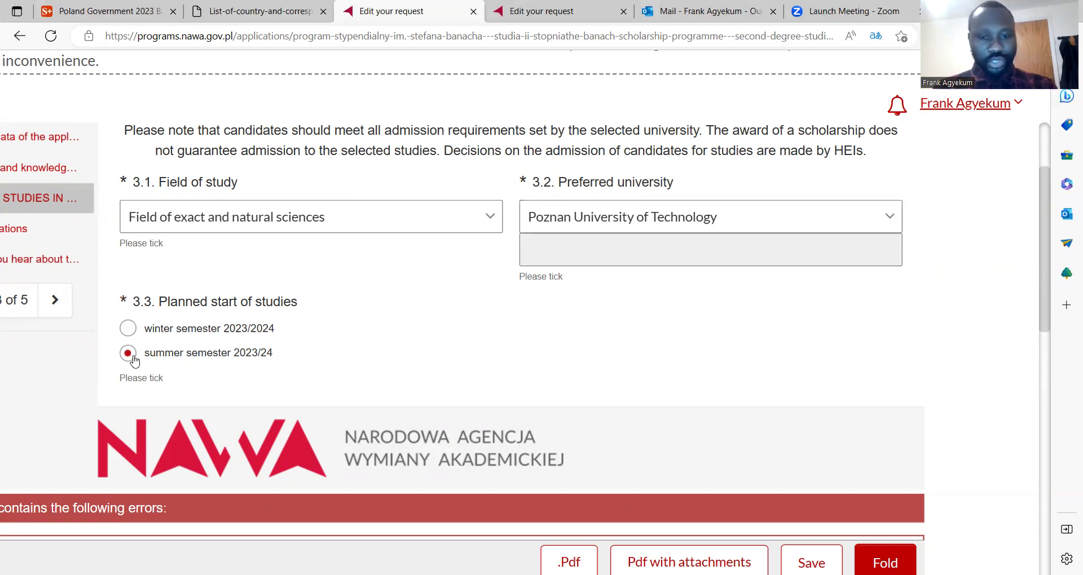
Save the draft application with the planned studies section filled in.
{"action": "scroll", "coordinate": [134, 360], "scroll_direction": "left", "scroll_amount": 3}
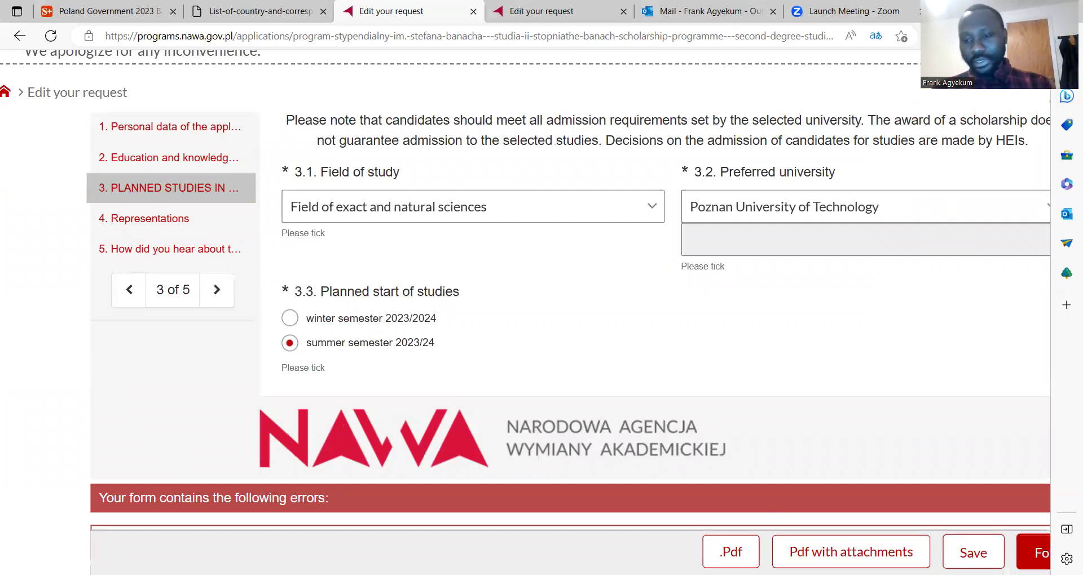
{"action": "scroll", "coordinate": [867, 539], "scroll_direction": "down", "scroll_amount": 3}
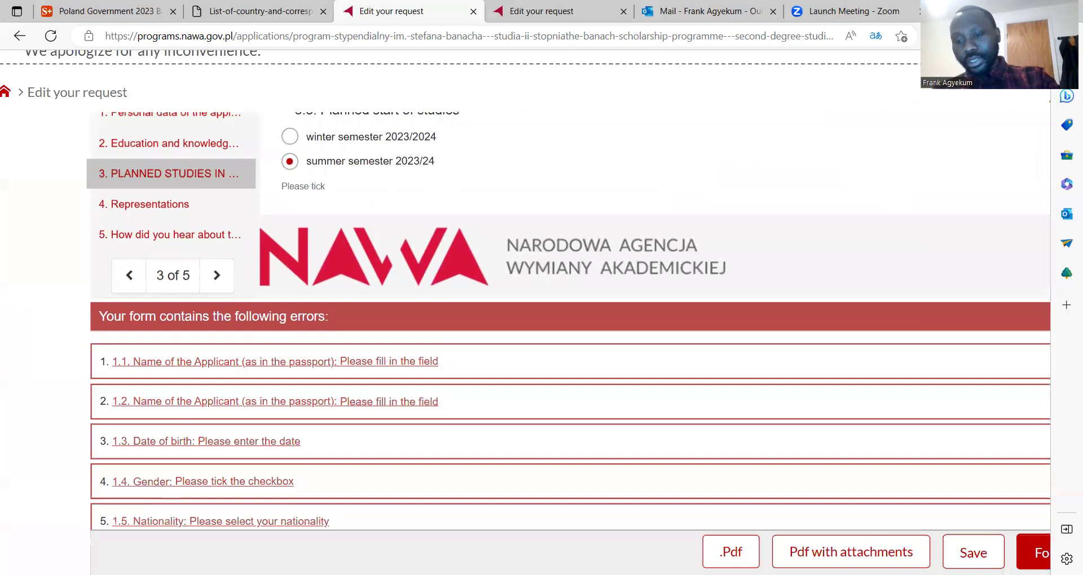
{"action": "left_click", "coordinate": [973, 553]}
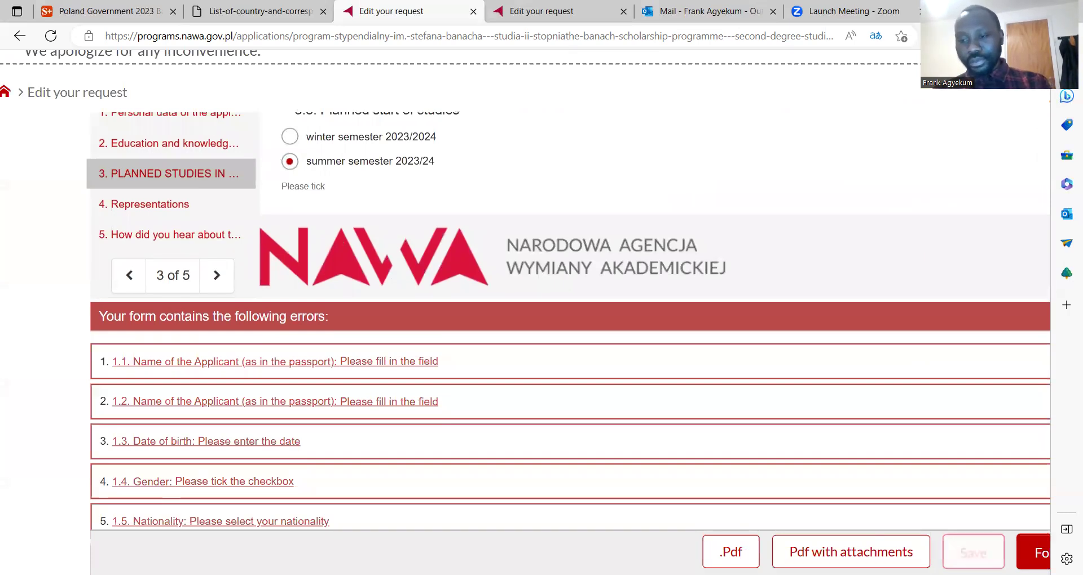
{"action": "left_click", "coordinate": [974, 552]}
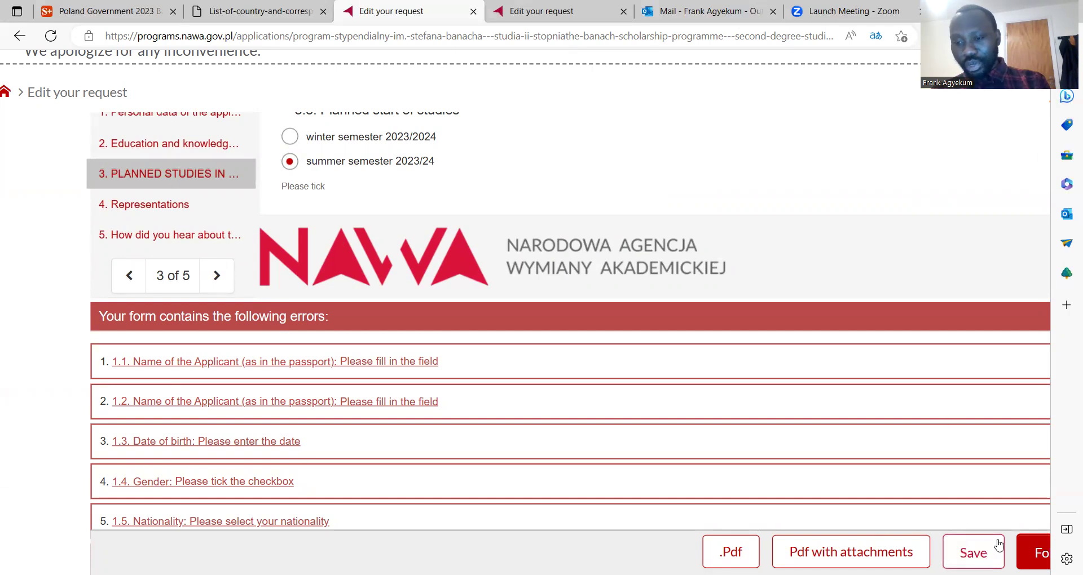
{"action": "left_click", "coordinate": [974, 553]}
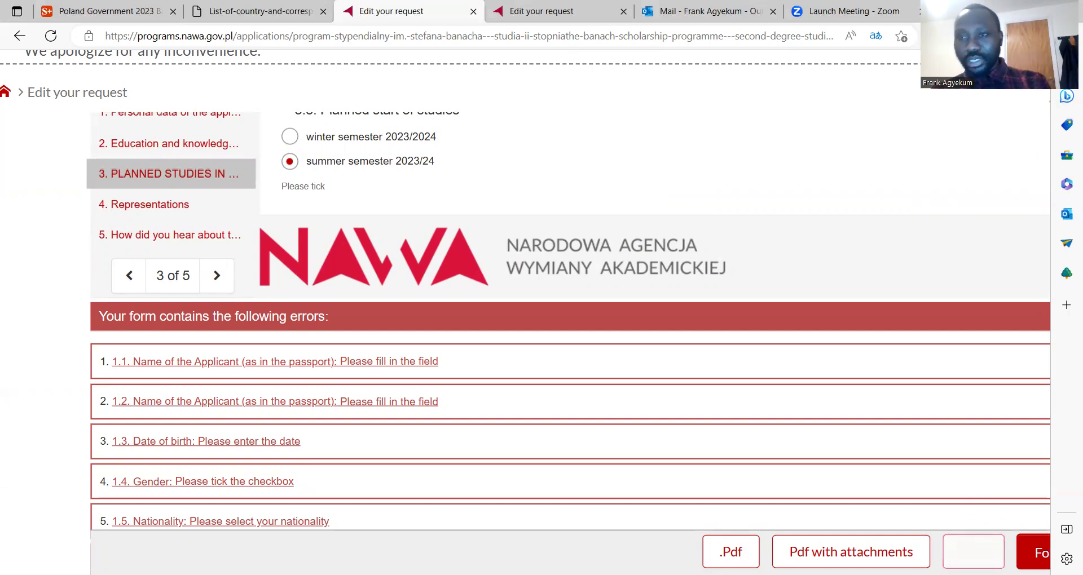
Advance the application form to section 4, Representations.
{"action": "scroll", "coordinate": [569, 316], "scroll_direction": "up", "scroll_amount": 2}
{"action": "key", "text": "ctrl+minus"}
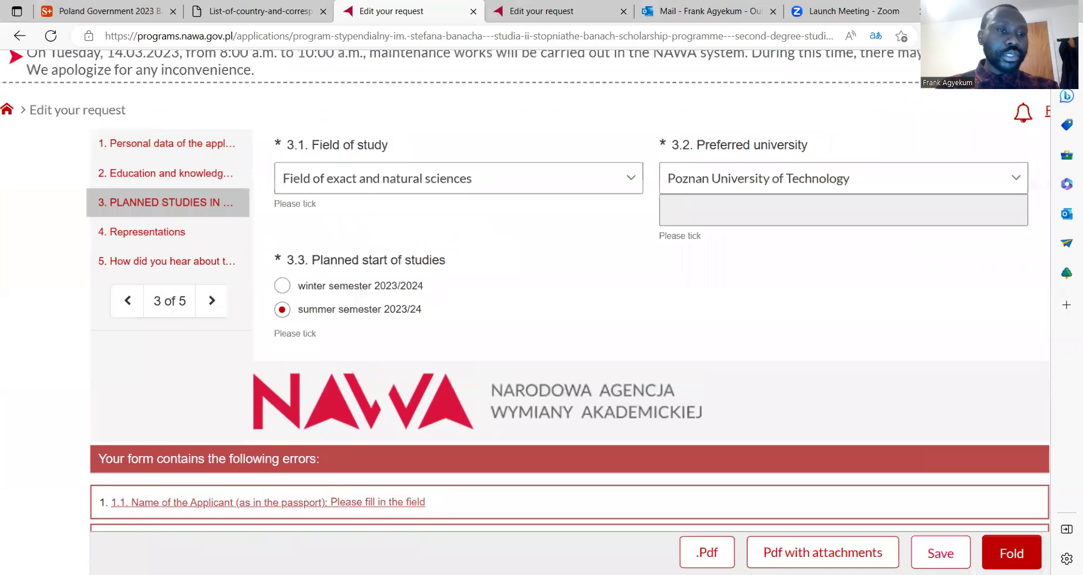
{"action": "key", "text": "ctrl+plus"}
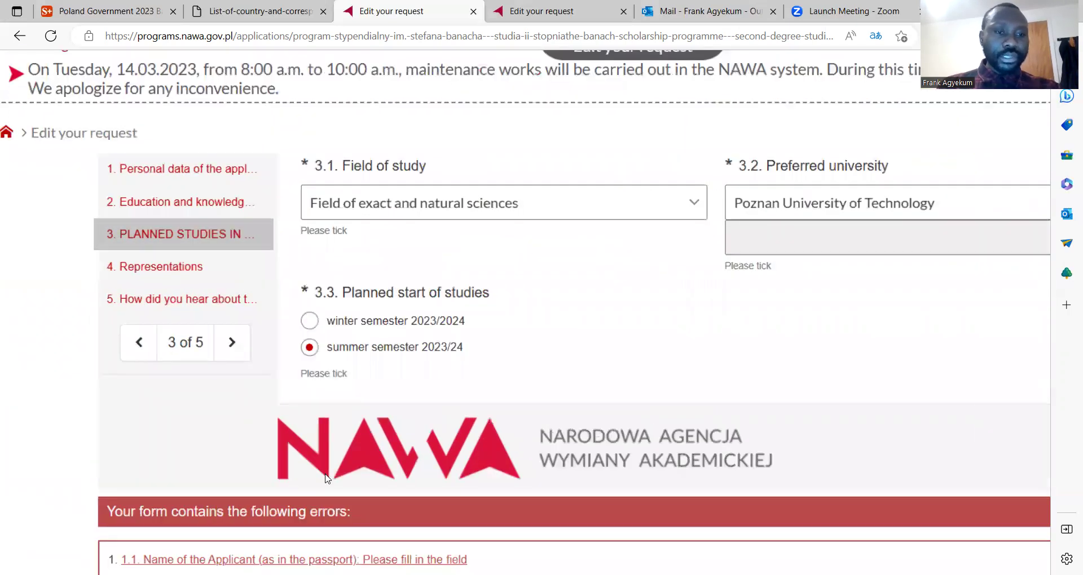
{"action": "key", "text": "ctrl+plus"}
{"action": "key", "text": "ctrl+plus"}
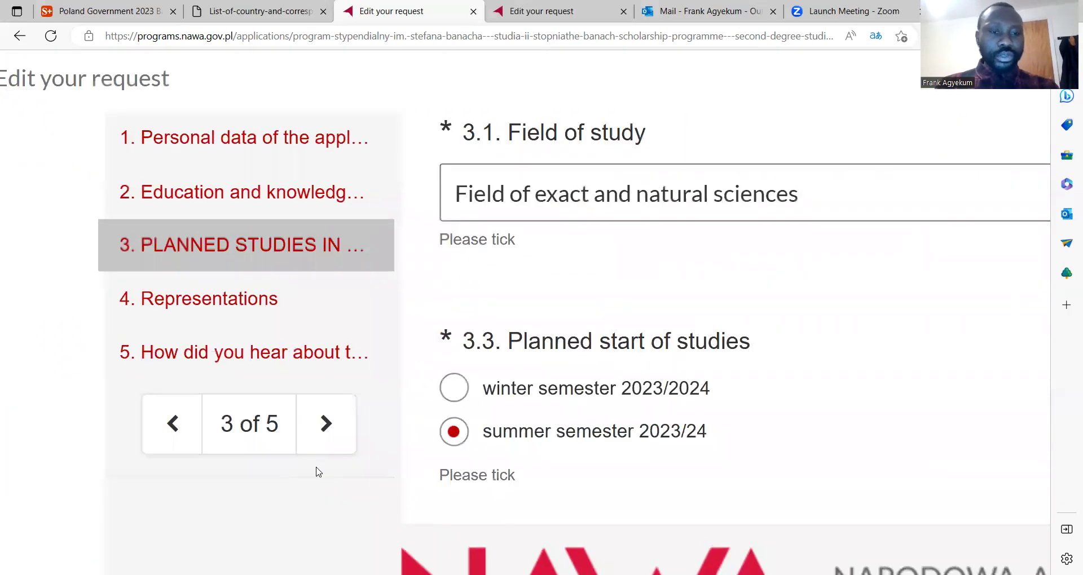
{"action": "left_click", "coordinate": [326, 432]}
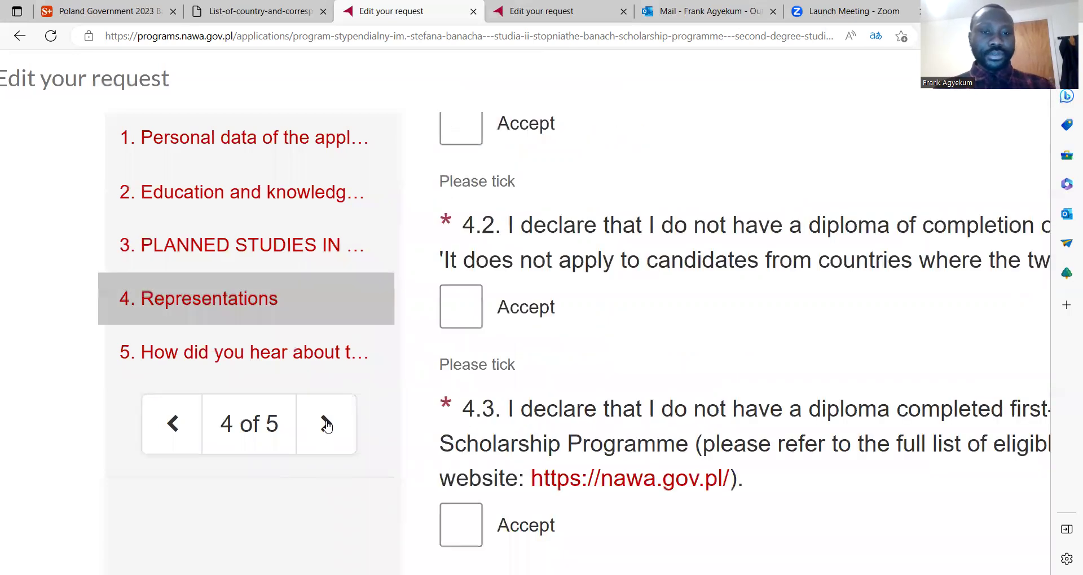
Accept declarations 4.1 to 4.4 on Polish citizenship, second-cycle diploma, first-cycle diploma country and second-cycle student status.
{"action": "key", "text": "ctrl+0"}
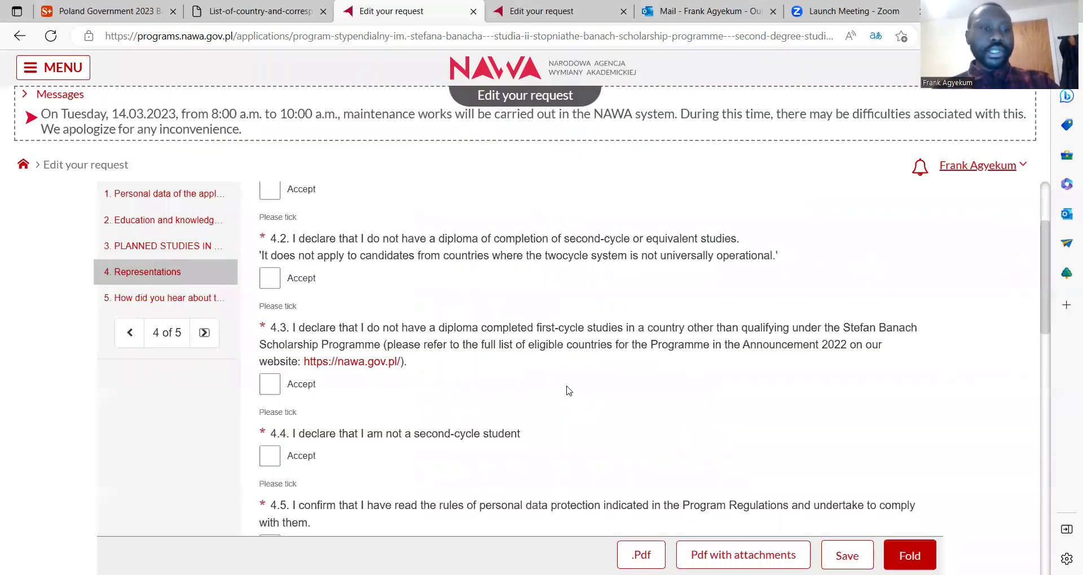
{"action": "scroll", "coordinate": [569, 391], "scroll_direction": "up", "scroll_amount": 1}
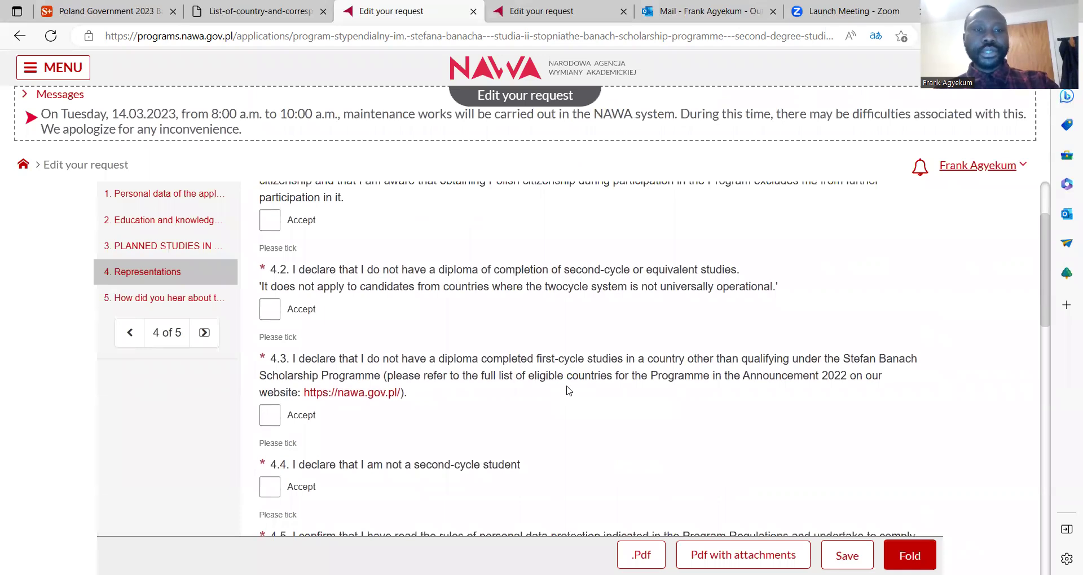
{"action": "scroll", "coordinate": [569, 390], "scroll_direction": "up", "scroll_amount": 2}
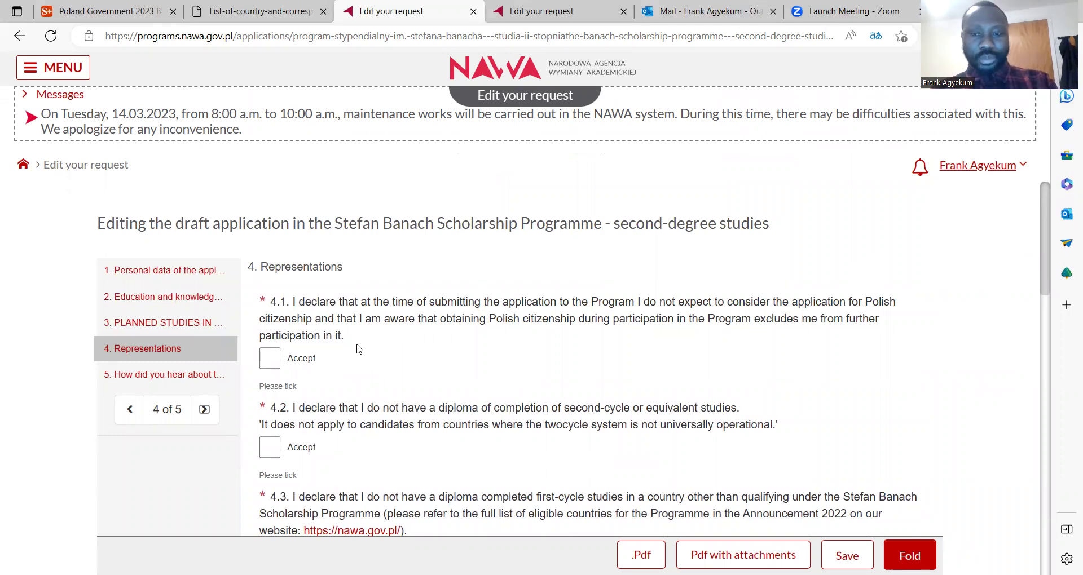
{"action": "scroll", "coordinate": [357, 349], "scroll_direction": "down", "scroll_amount": 2}
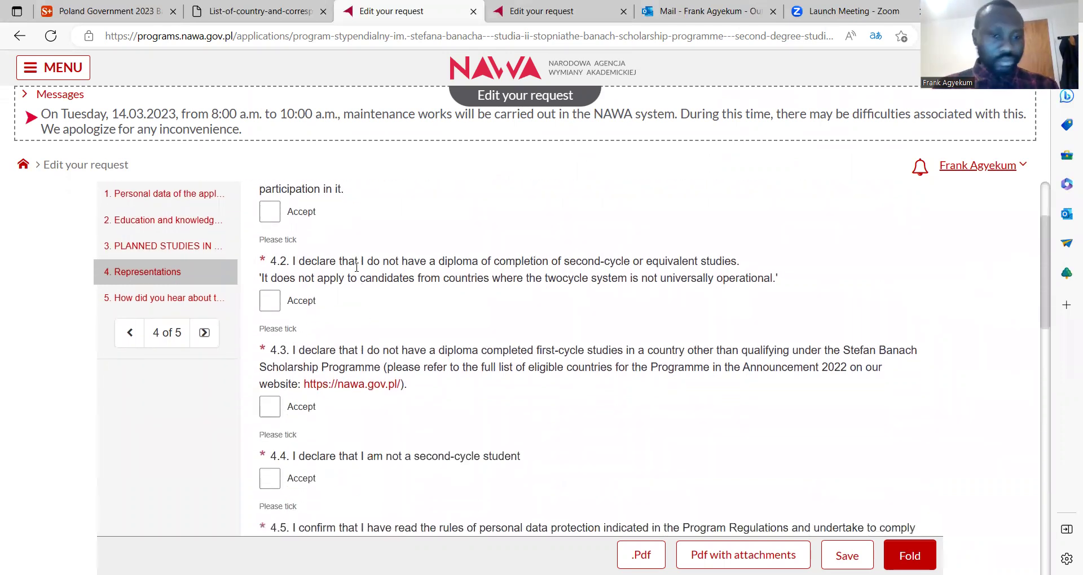
{"action": "scroll", "coordinate": [355, 265], "scroll_direction": "up", "scroll_amount": 2}
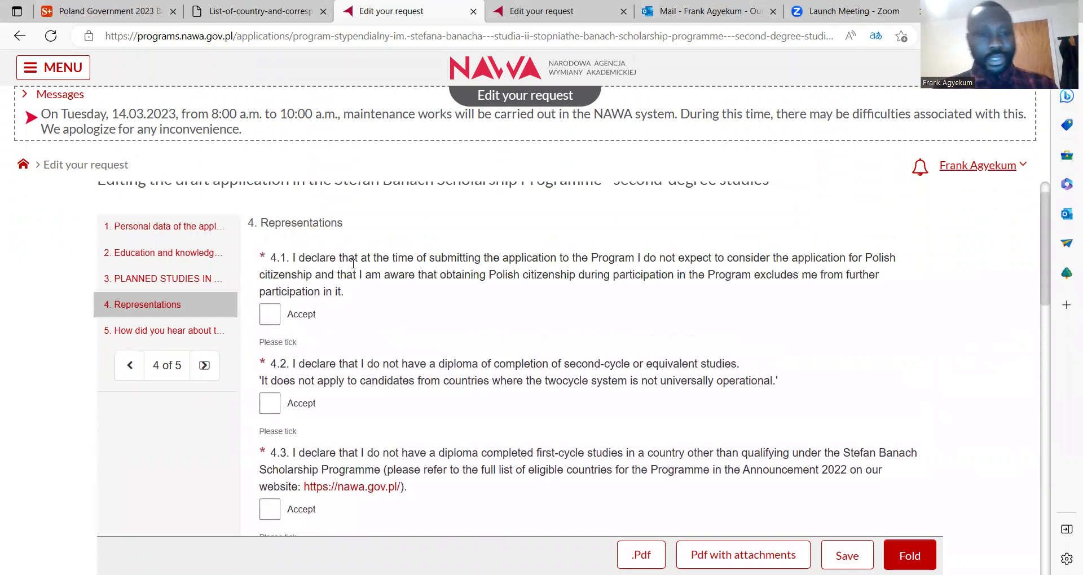
{"action": "left_click", "coordinate": [270, 318]}
{"action": "left_click", "coordinate": [274, 413]}
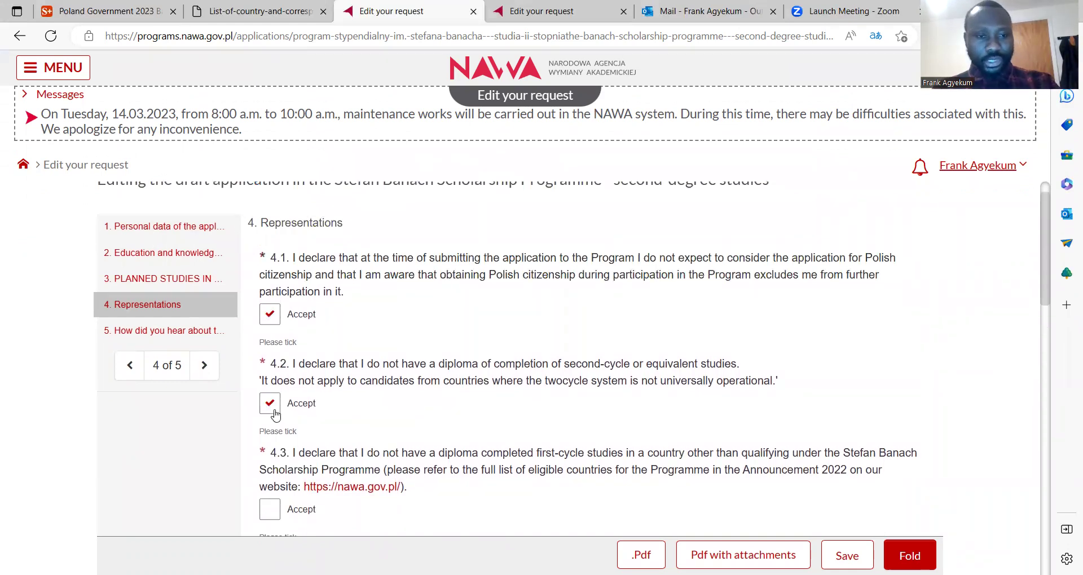
{"action": "scroll", "coordinate": [275, 415], "scroll_direction": "down", "scroll_amount": 3}
{"action": "left_click", "coordinate": [273, 346]}
{"action": "left_click", "coordinate": [274, 423]}
Accept declarations 4.5 to 4.7 on personal data protection, the information obligation and the truthfulness of the submitted data.
{"action": "scroll", "coordinate": [273, 423], "scroll_direction": "down", "scroll_amount": 2}
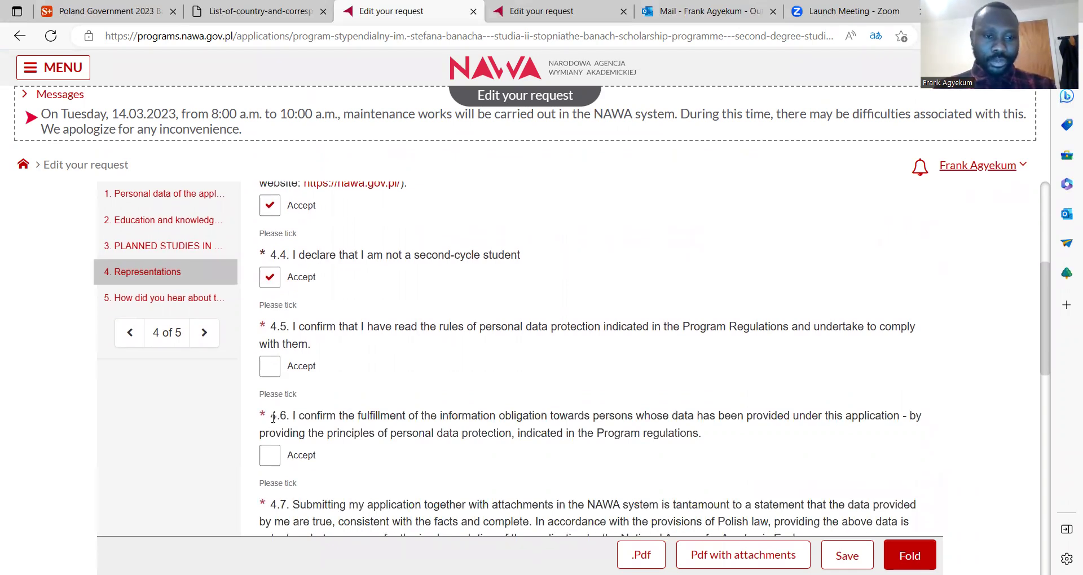
{"action": "left_click", "coordinate": [277, 458]}
{"action": "left_click", "coordinate": [272, 369]}
{"action": "scroll", "coordinate": [275, 376], "scroll_direction": "down", "scroll_amount": 1}
{"action": "scroll", "coordinate": [274, 375], "scroll_direction": "down", "scroll_amount": 3}
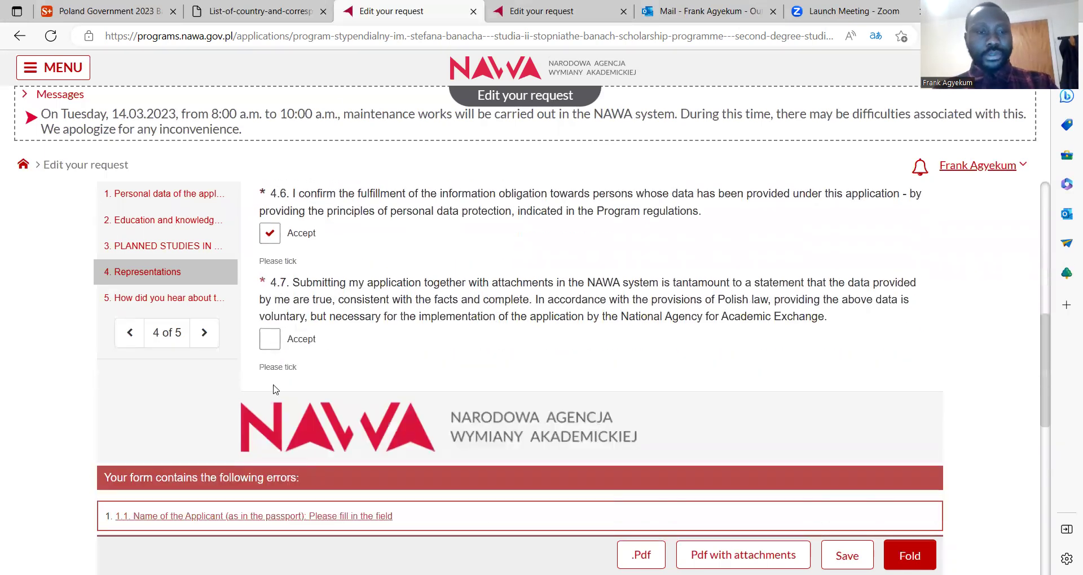
{"action": "left_click", "coordinate": [273, 344]}
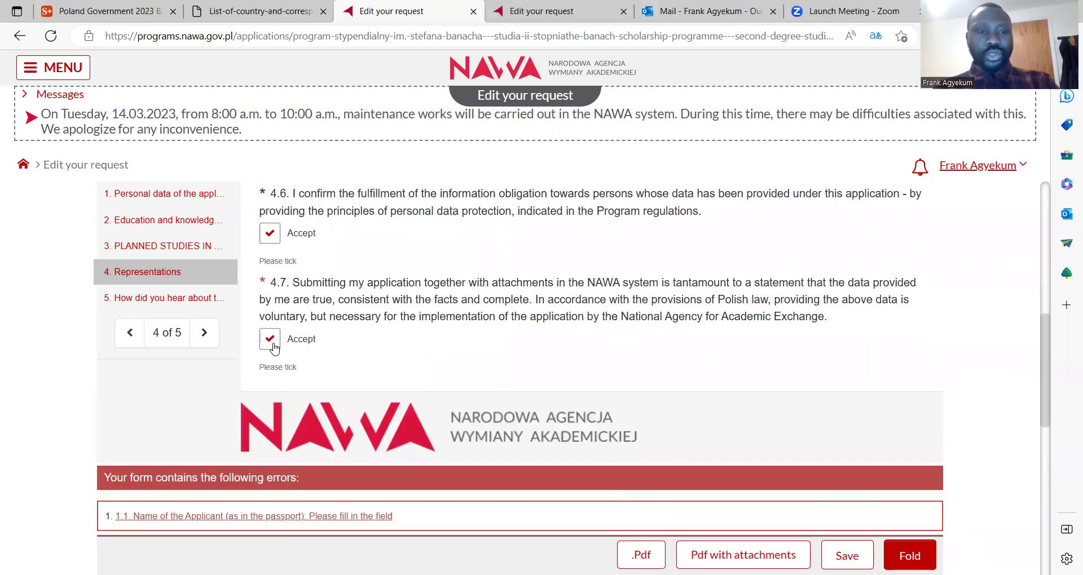
{"action": "scroll", "coordinate": [275, 345], "scroll_direction": "up", "scroll_amount": 6}
{"action": "scroll", "coordinate": [275, 347], "scroll_direction": "up", "scroll_amount": 3}
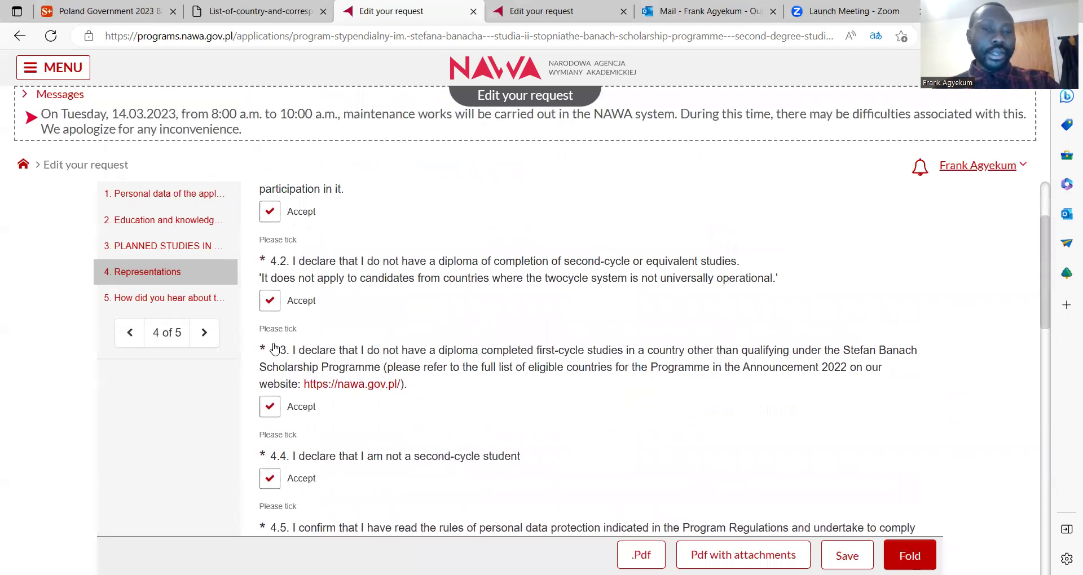
{"action": "scroll", "coordinate": [274, 347], "scroll_direction": "down", "scroll_amount": 7}
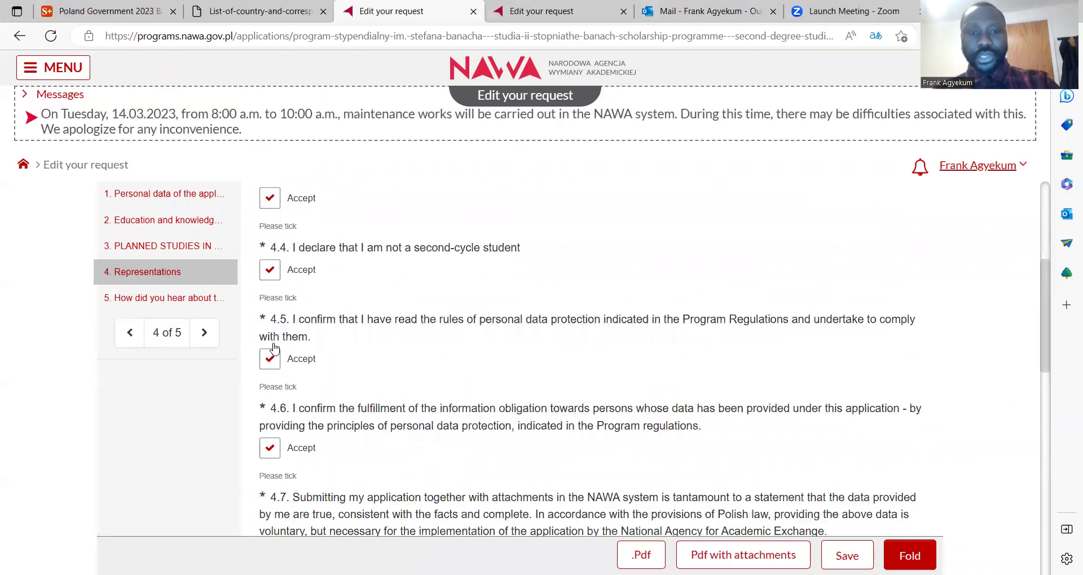
{"action": "scroll", "coordinate": [275, 346], "scroll_direction": "up", "scroll_amount": 2}
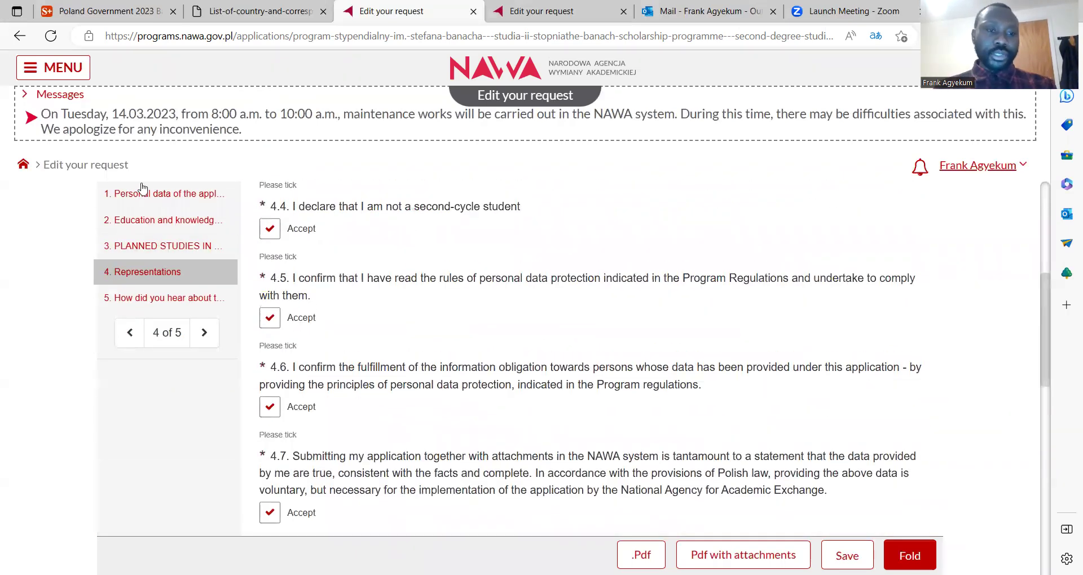
Advance the application form to section 5, How did you hear about the program.
{"action": "scroll", "coordinate": [196, 315], "scroll_direction": "up", "scroll_amount": 1}
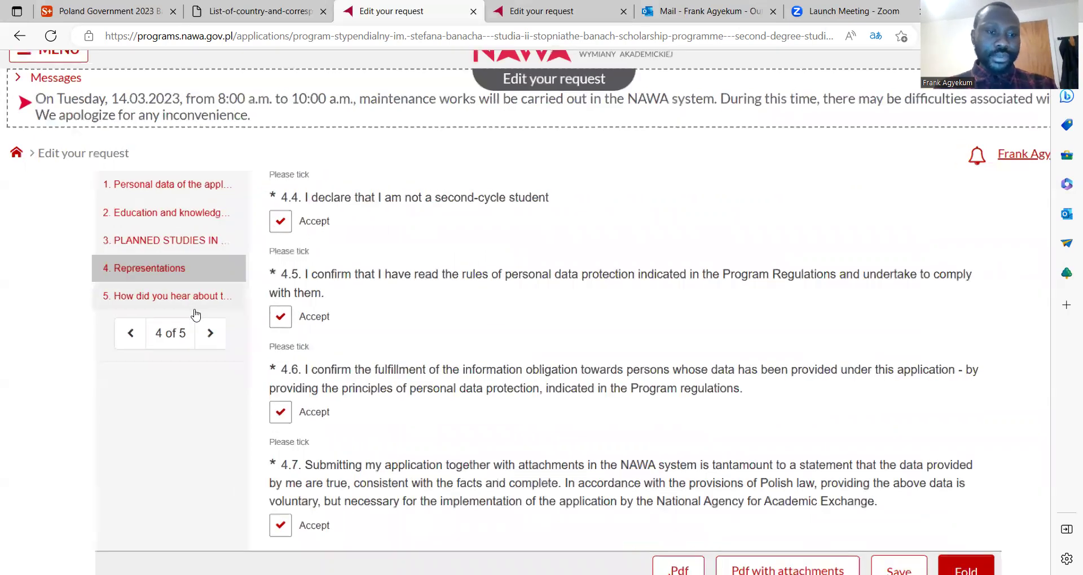
{"action": "scroll", "coordinate": [196, 315], "scroll_direction": "up", "scroll_amount": 3}
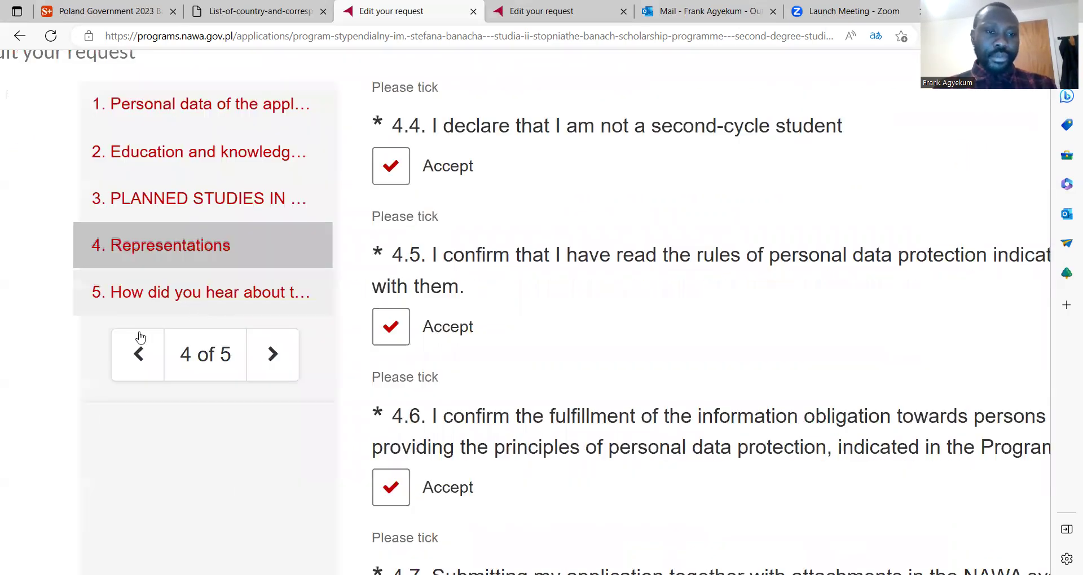
{"action": "left_click", "coordinate": [273, 355]}
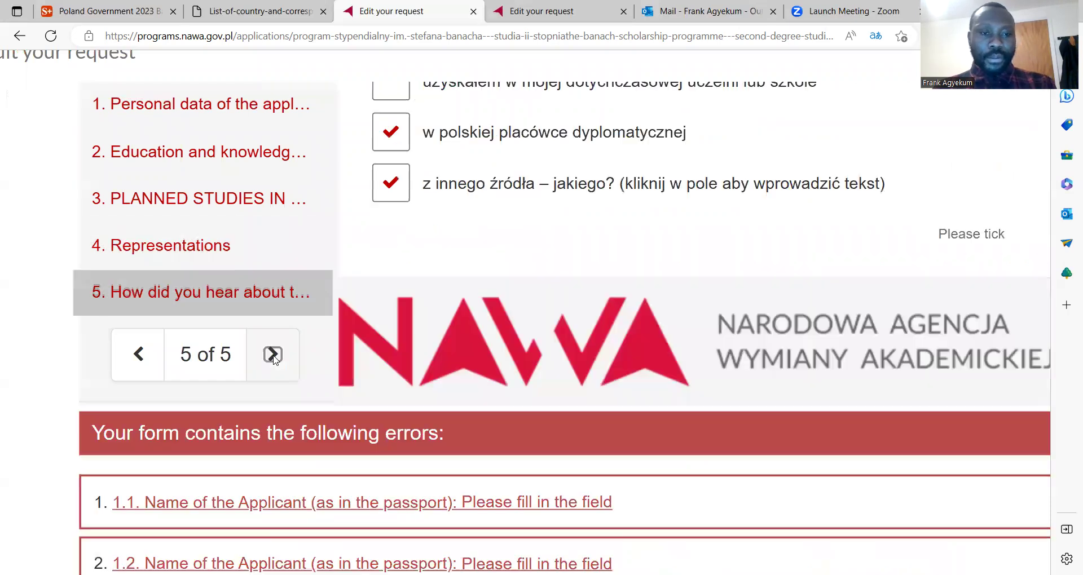
Read section 5's instructions and the available answers on how the applicant heard about the program.
{"action": "scroll", "coordinate": [273, 361], "scroll_direction": "up", "scroll_amount": 7}
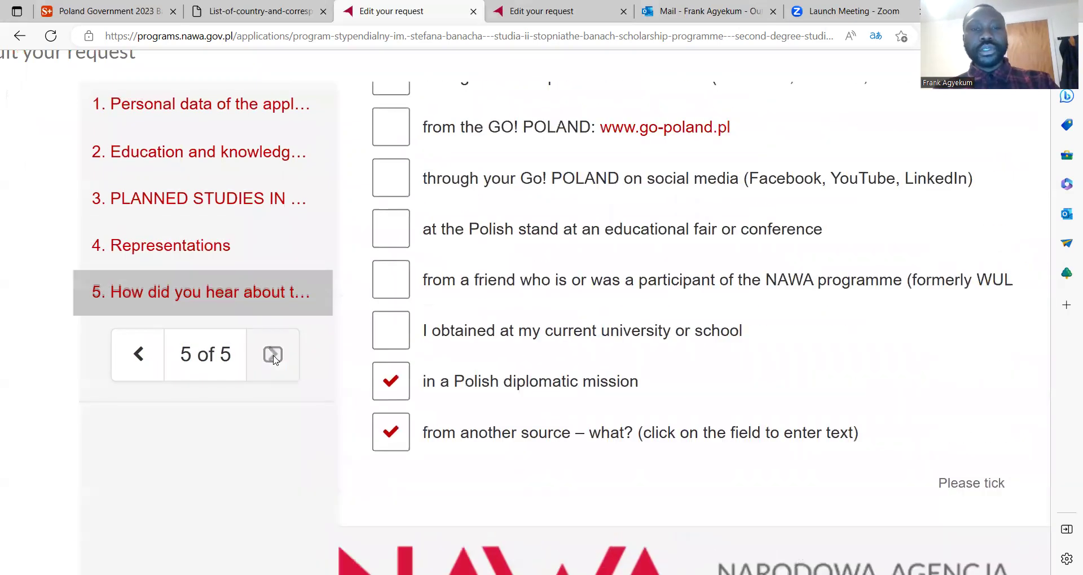
{"action": "key", "text": "ctrl+minus"}
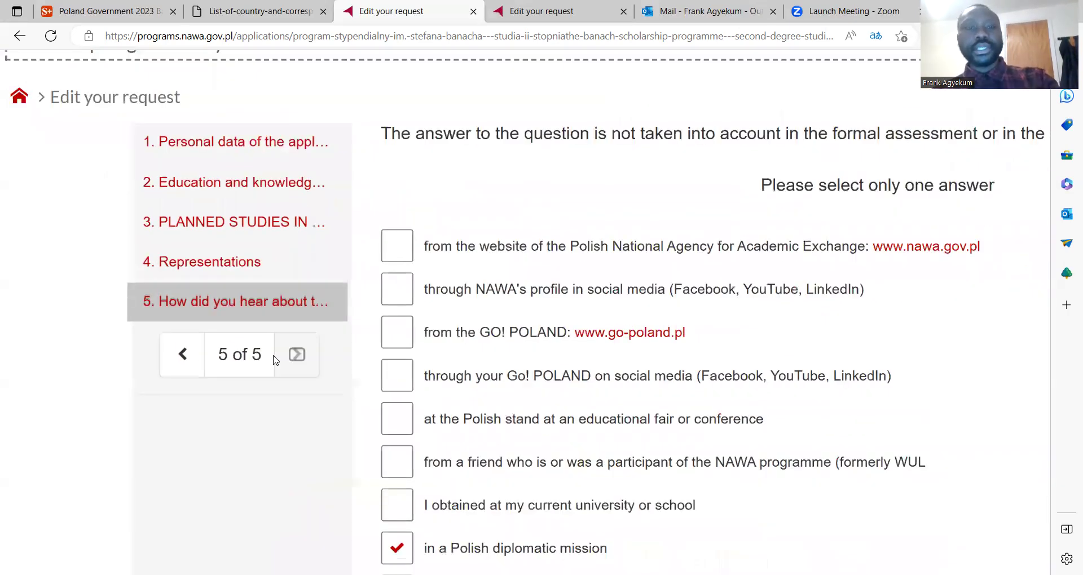
{"action": "key", "text": "ctrl+minus"}
{"action": "key", "text": "ctrl+minus"}
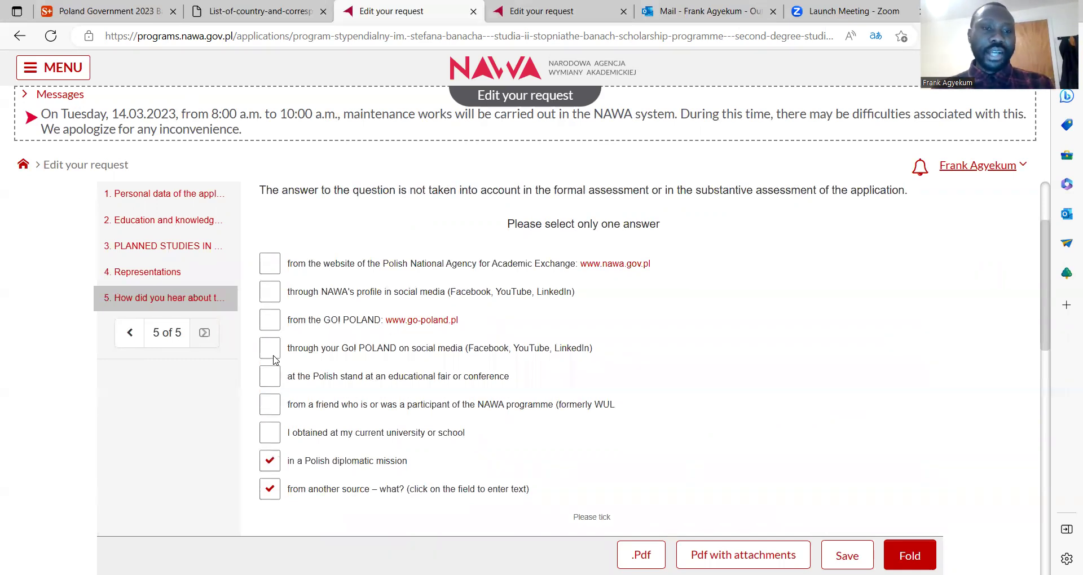
{"action": "scroll", "coordinate": [273, 360], "scroll_direction": "up", "scroll_amount": 2}
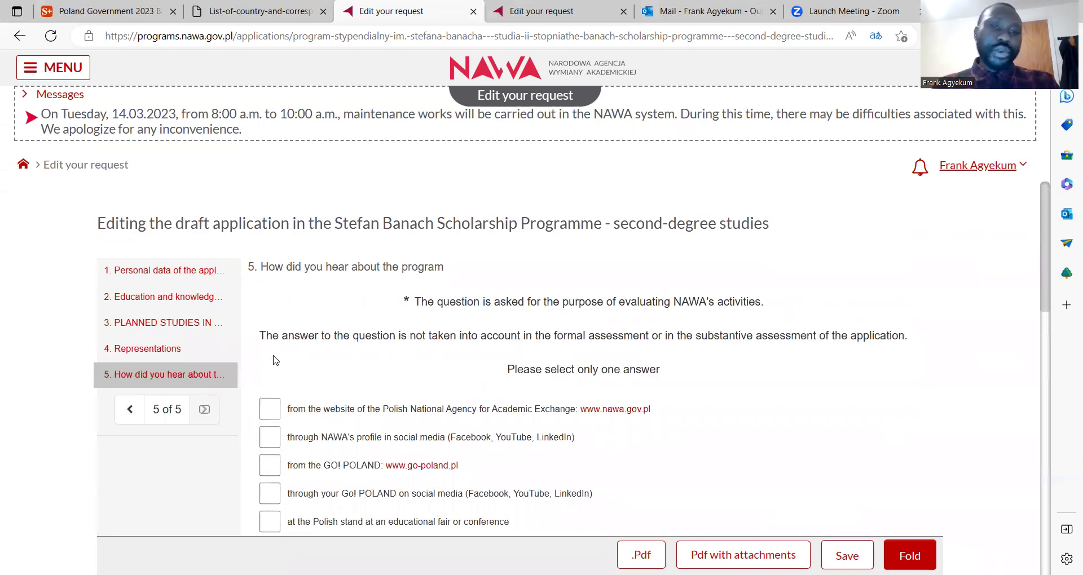
{"action": "scroll", "coordinate": [276, 360], "scroll_direction": "down", "scroll_amount": 1}
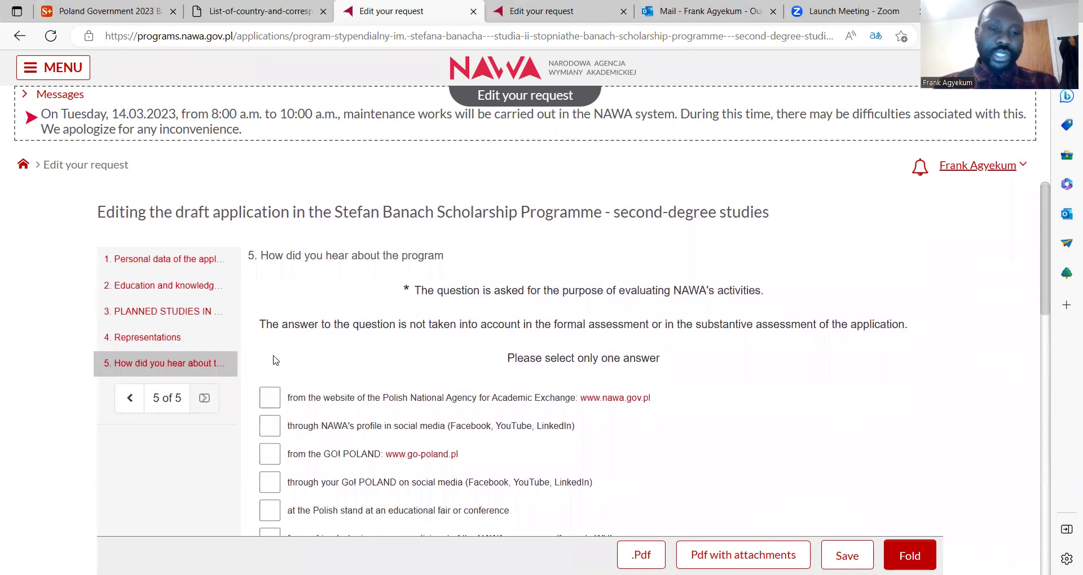
{"action": "scroll", "coordinate": [276, 360], "scroll_direction": "down", "scroll_amount": 3}
{"action": "scroll", "coordinate": [276, 359], "scroll_direction": "up", "scroll_amount": 3}
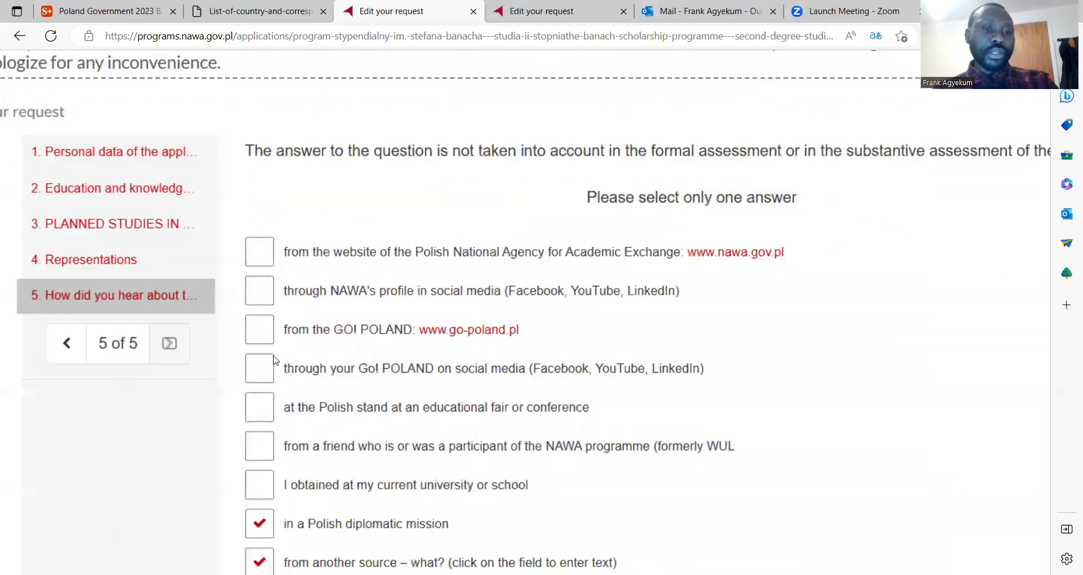
{"action": "scroll", "coordinate": [336, 432], "scroll_direction": "up", "scroll_amount": 1}
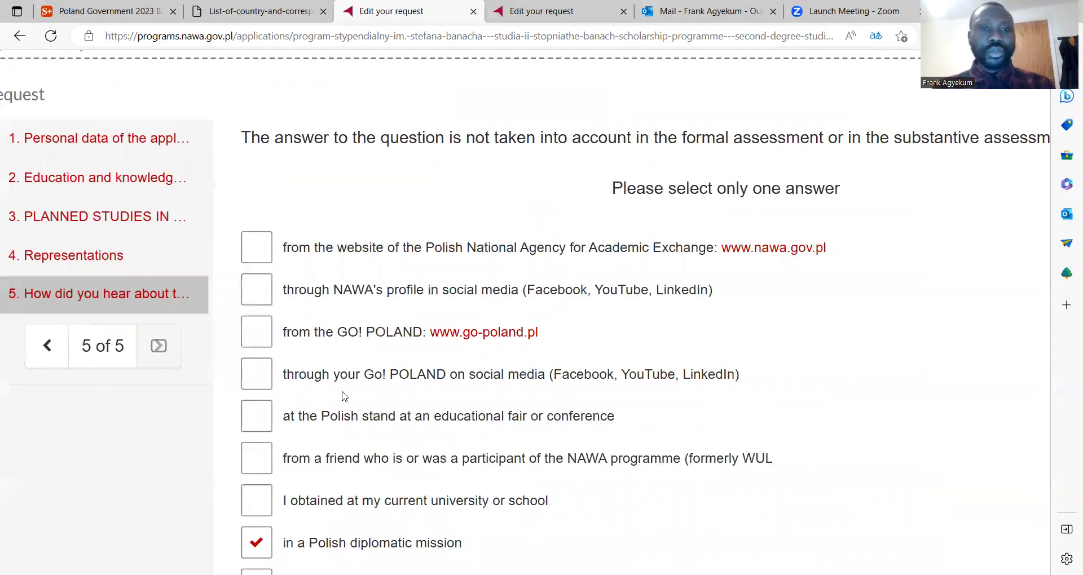
Clear the "in a Polish diplomatic mission" and "from another source" answers in section 5.
{"action": "scroll", "coordinate": [344, 397], "scroll_direction": "down", "scroll_amount": 2}
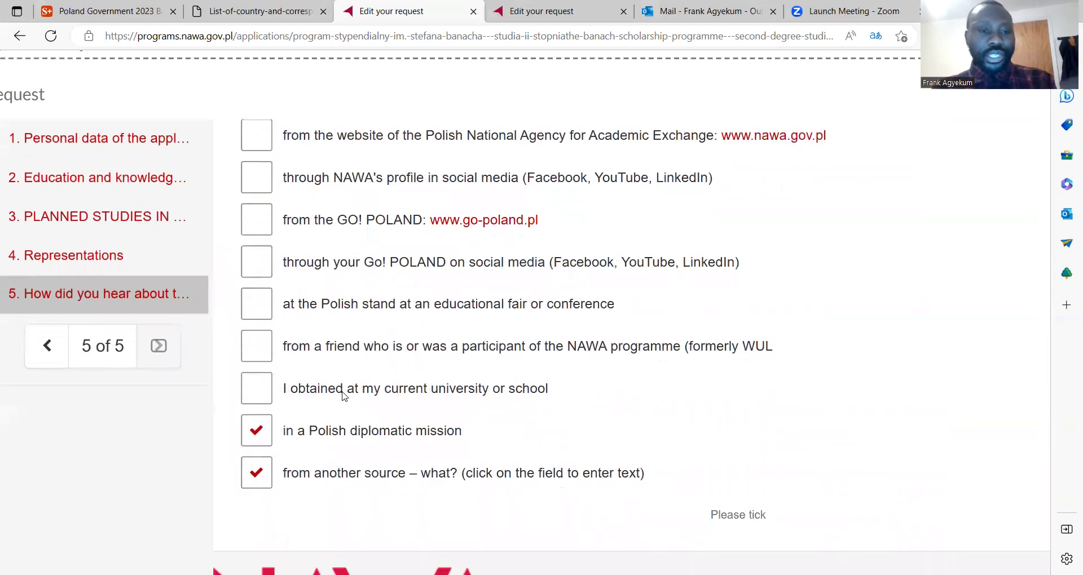
{"action": "left_click", "coordinate": [262, 435]}
{"action": "left_click", "coordinate": [266, 476]}
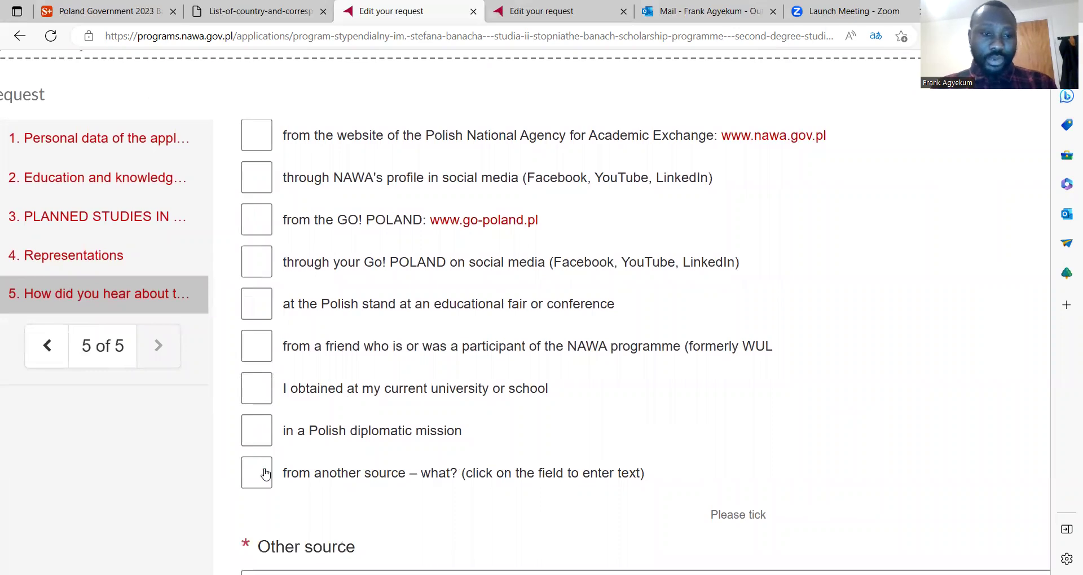
Select the answers for Go! POLAND on social media, Polish stand at an educational fair, NAWA participant friend, and current university or school.
{"action": "left_click", "coordinate": [250, 275]}
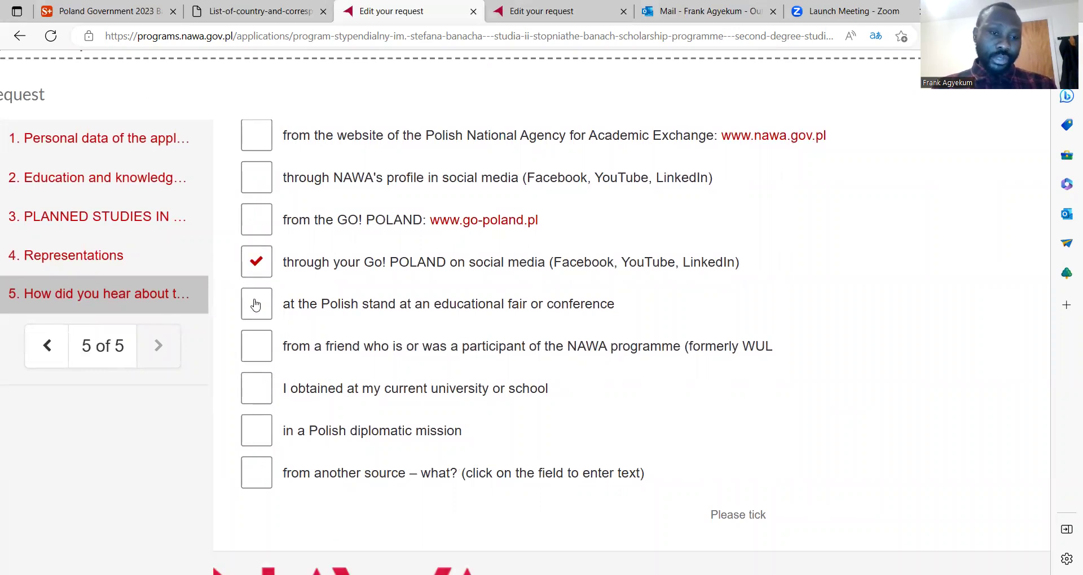
{"action": "left_click", "coordinate": [259, 347]}
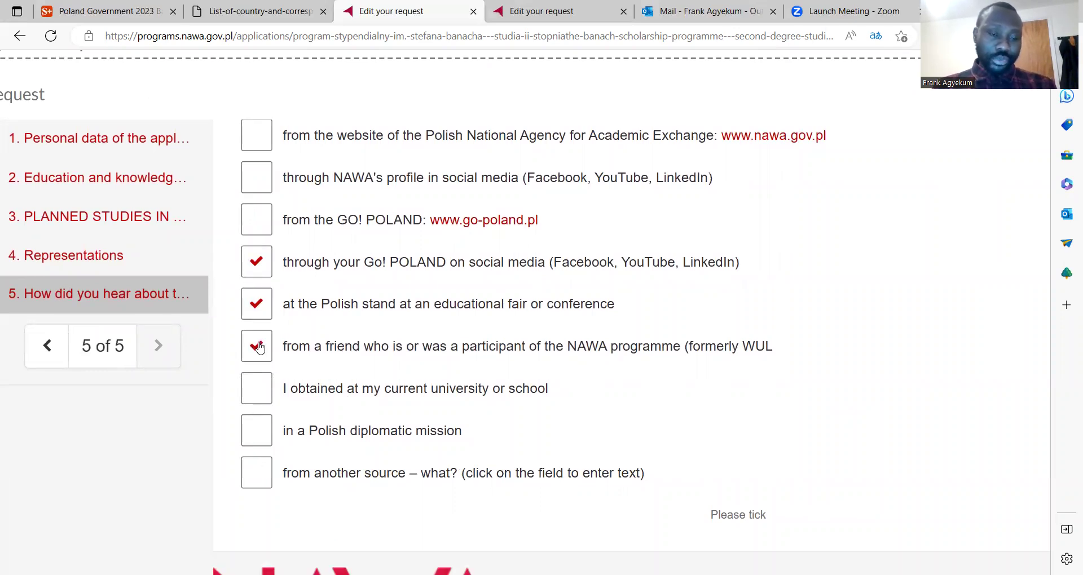
{"action": "left_click", "coordinate": [258, 393]}
{"action": "key", "text": "ctrl+0"}
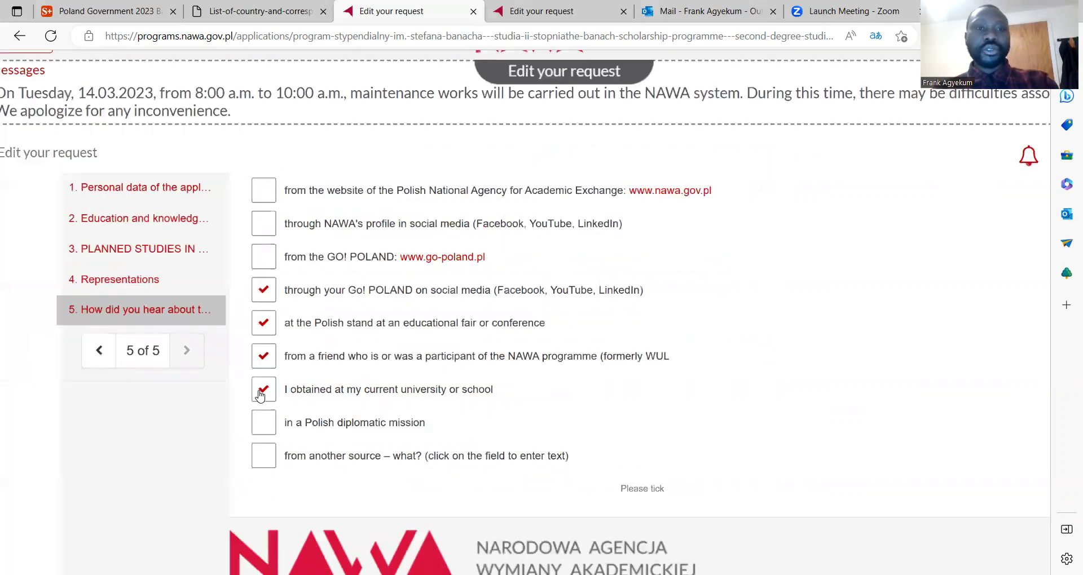
Examine section 5 from its heading down to the list of form errors beneath it.
{"action": "scroll", "coordinate": [260, 397], "scroll_direction": "up", "scroll_amount": 3}
{"action": "scroll", "coordinate": [261, 396], "scroll_direction": "up", "scroll_amount": 1}
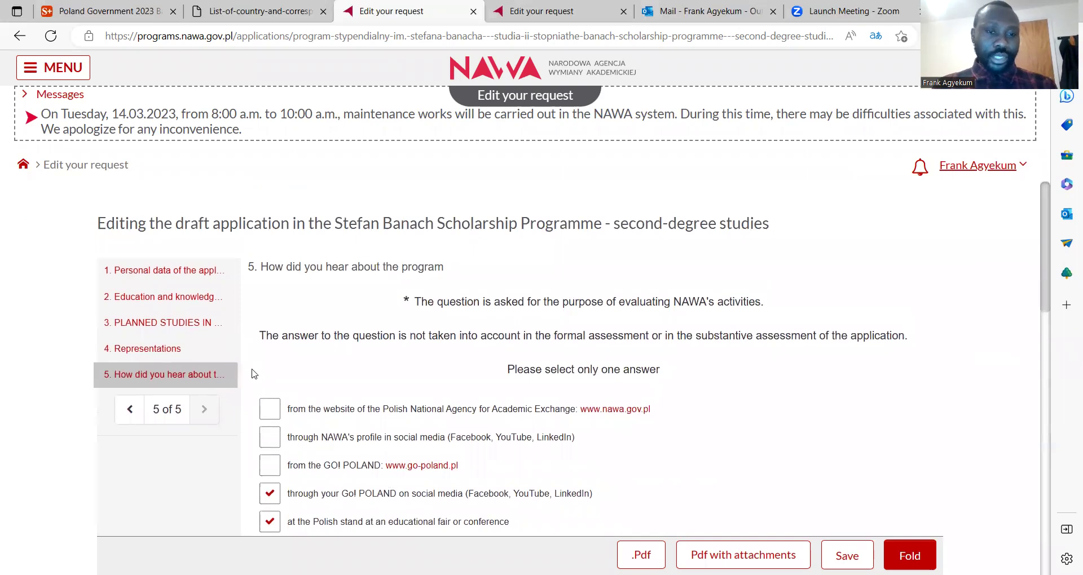
{"action": "scroll", "coordinate": [348, 381], "scroll_direction": "down", "scroll_amount": 5}
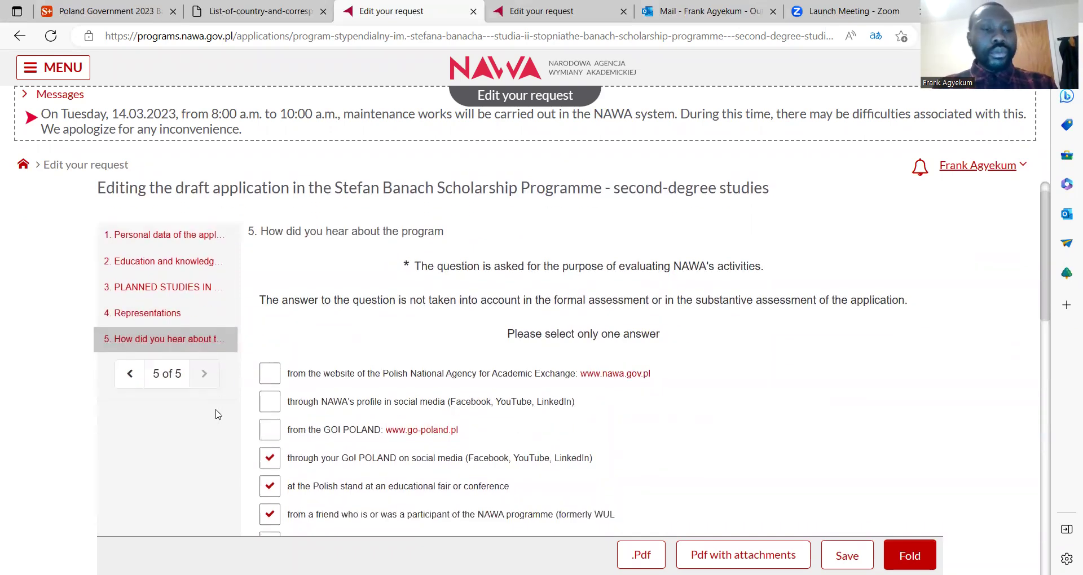
{"action": "scroll", "coordinate": [350, 381], "scroll_direction": "down", "scroll_amount": 1}
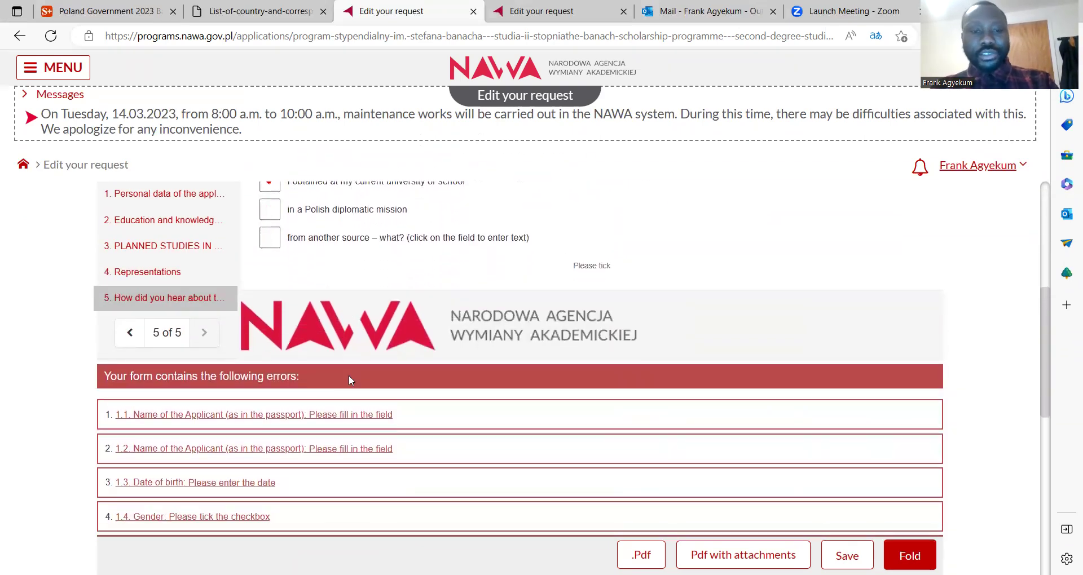